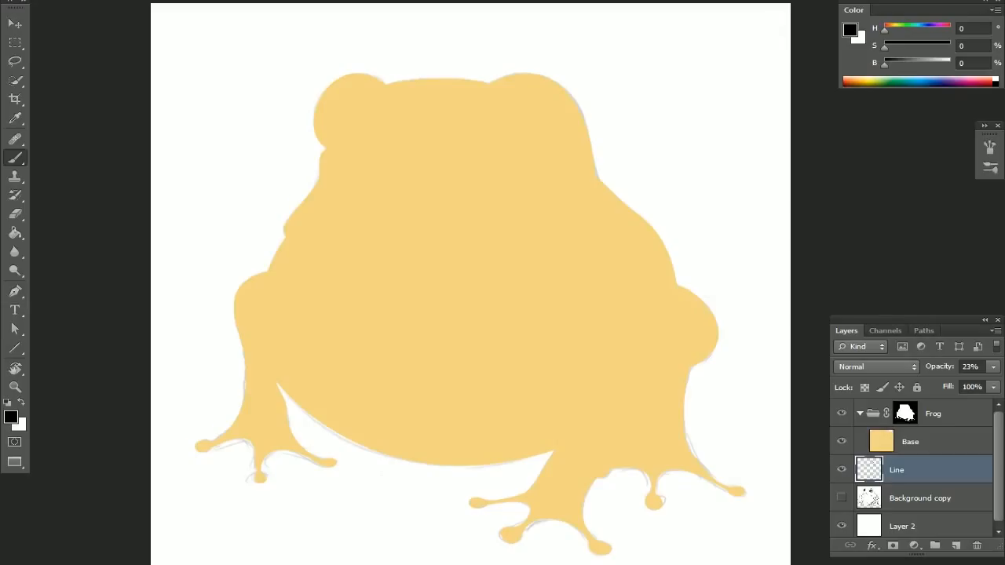
Hide the Frog group to view the line sketch beneath it, show it again, and select the Base layer.
mouse_move(709, 173)
mouse_down()
mouse_move(699, 274)
mouse_move(711, 192)
mouse_move(736, 231)
mouse_move(767, 171)
mouse_move(728, 124)
mouse_move(724, 165)
mouse_move(695, 173)
mouse_move(741, 135)
mouse_move(704, 175)
mouse_up()
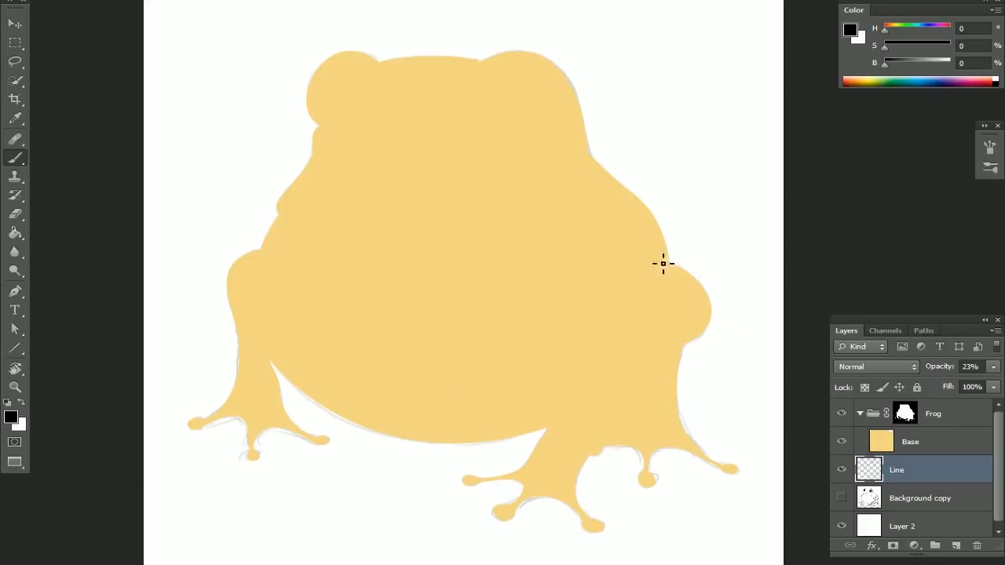
drag(673, 227, 700, 236)
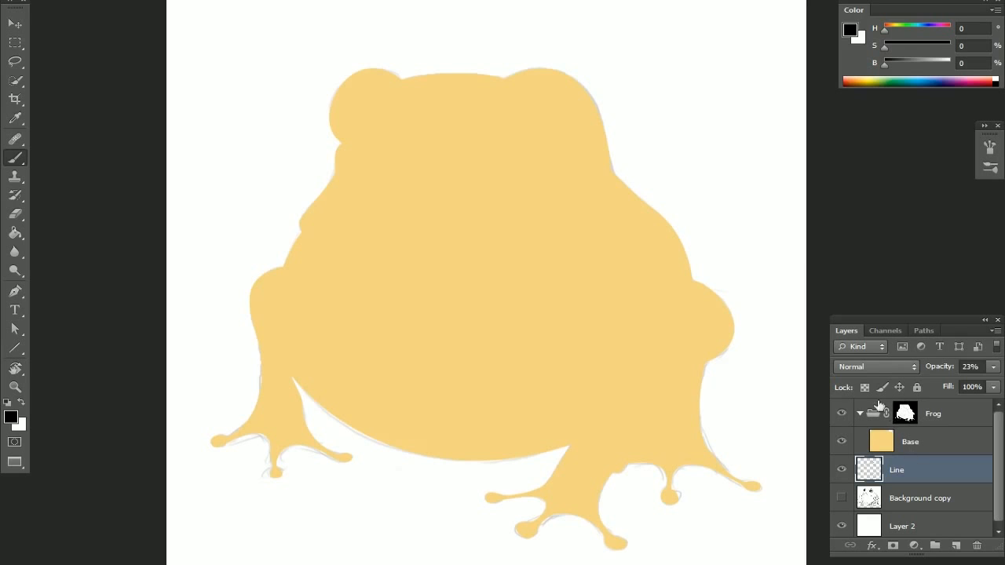
click(841, 413)
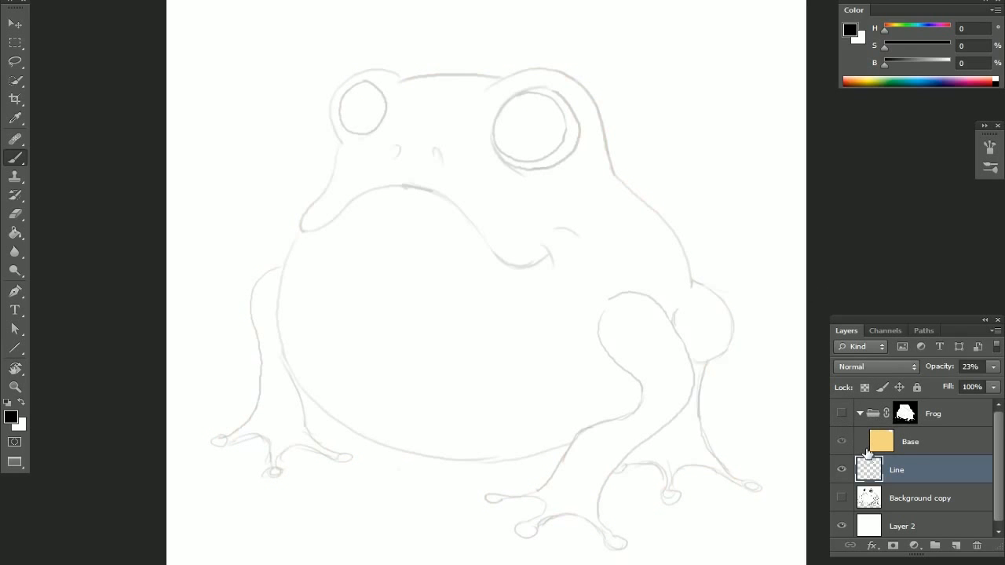
click(841, 413)
click(945, 417)
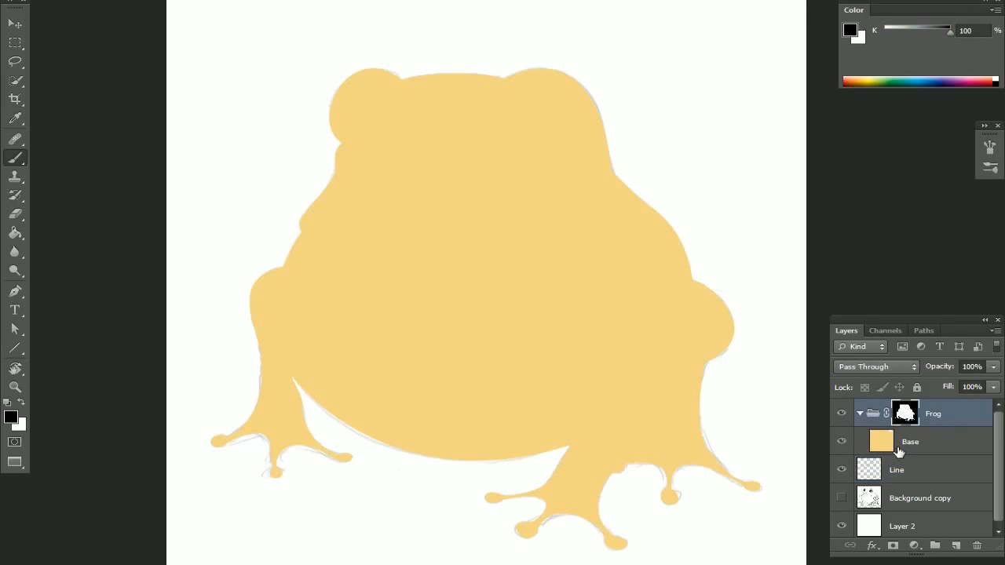
click(928, 446)
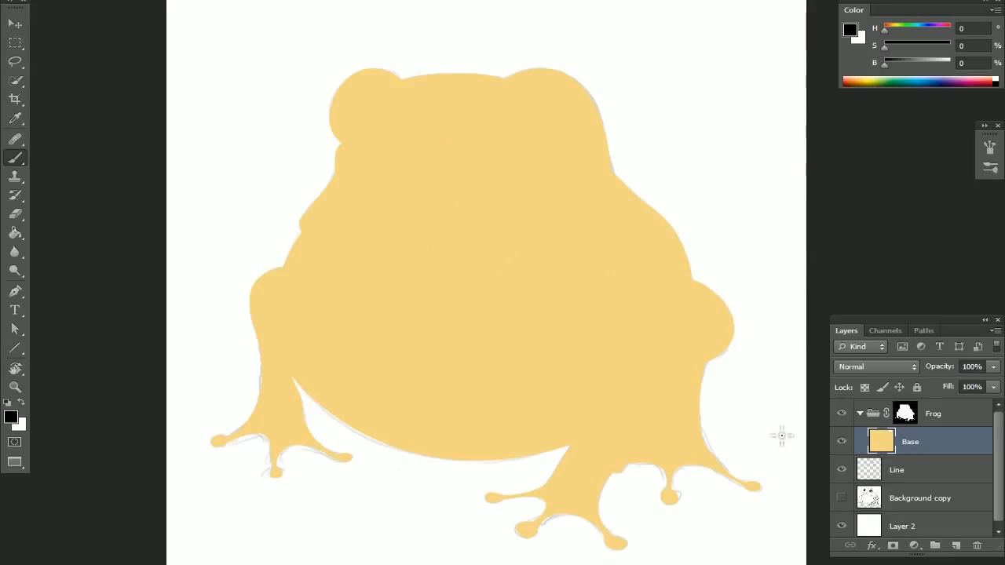
scroll(741, 240, down, 3)
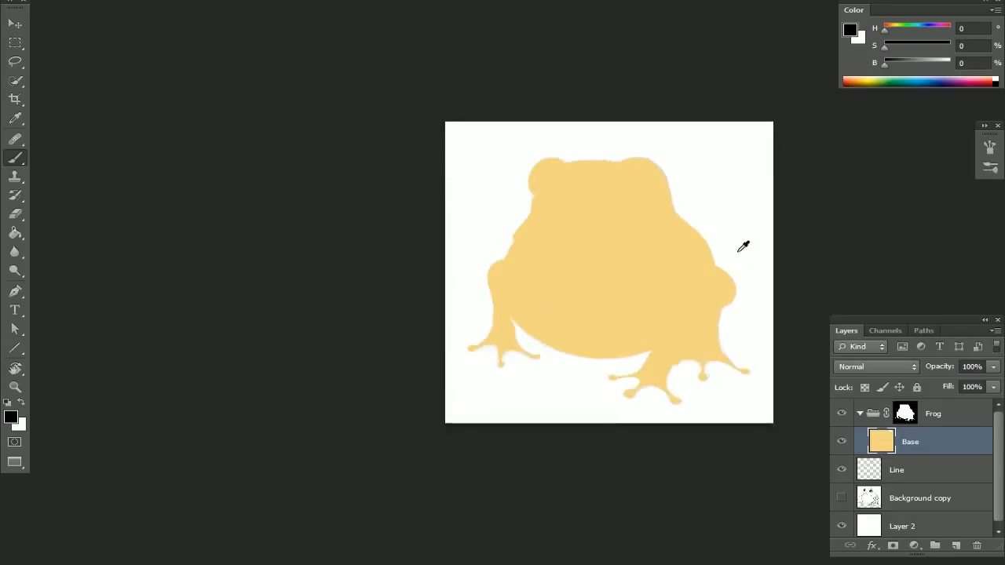
scroll(743, 247, up, 1)
drag(771, 248, 725, 249)
scroll(725, 246, up, 1)
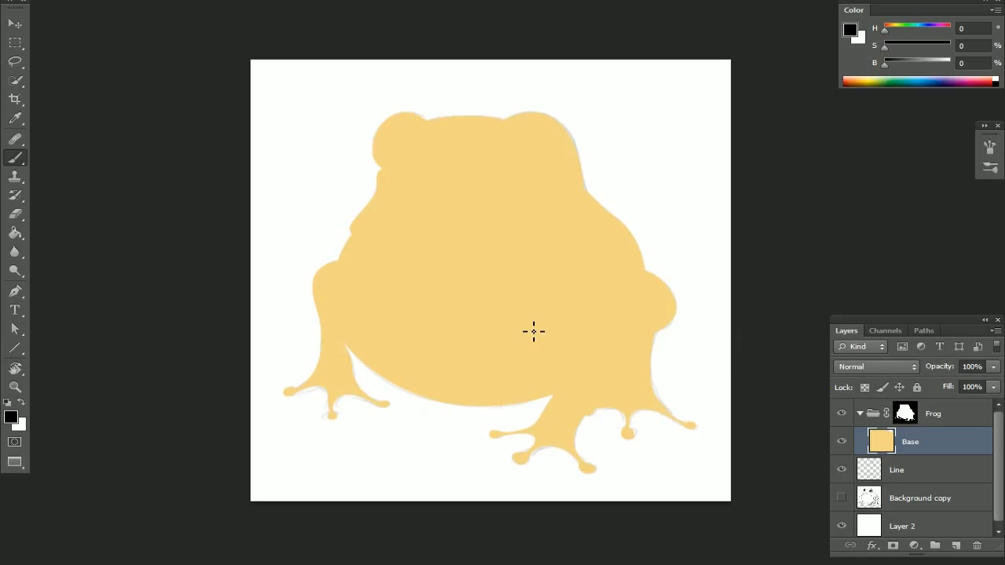
scroll(534, 331, up, 1)
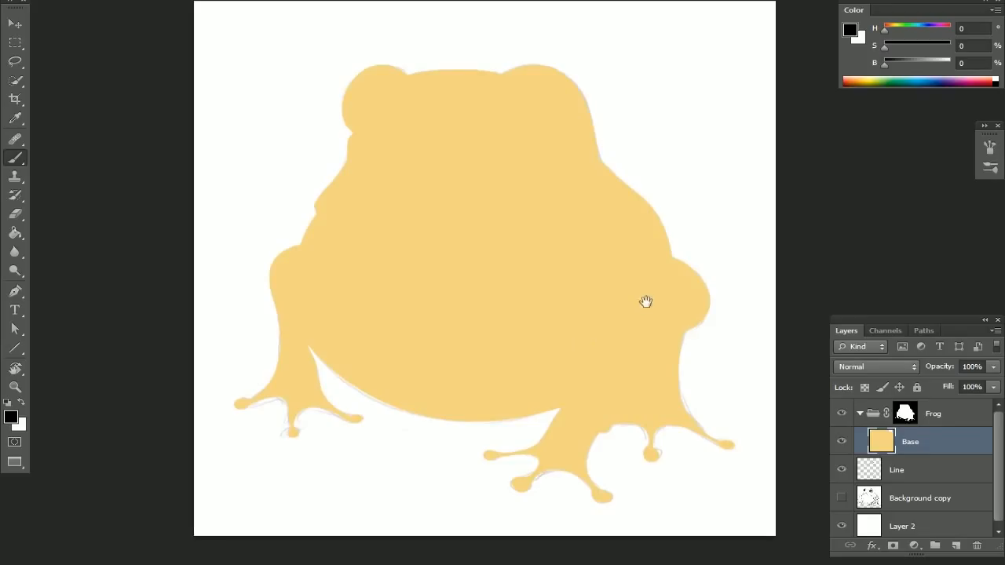
drag(647, 301, 652, 280)
drag(690, 210, 671, 229)
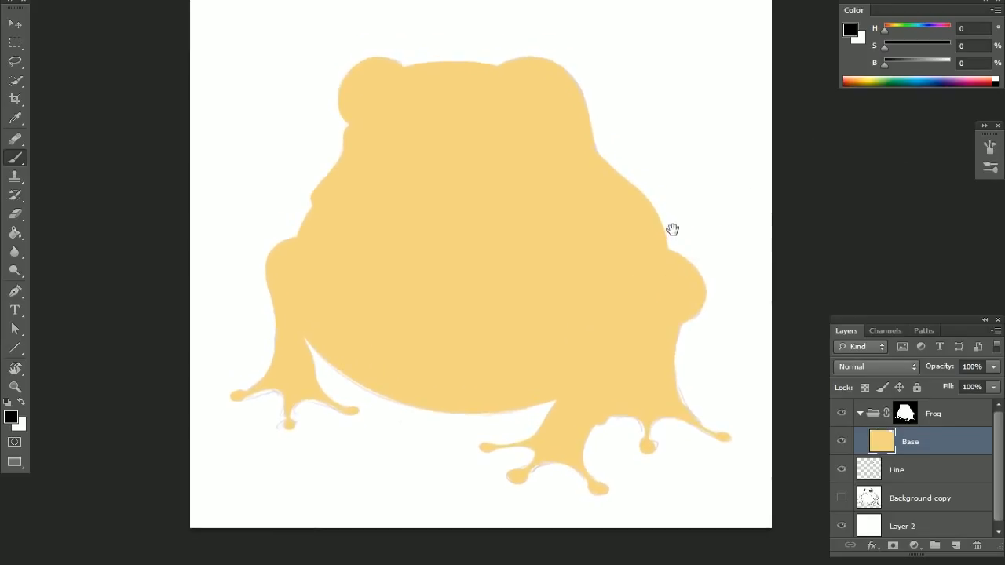
drag(594, 275, 590, 292)
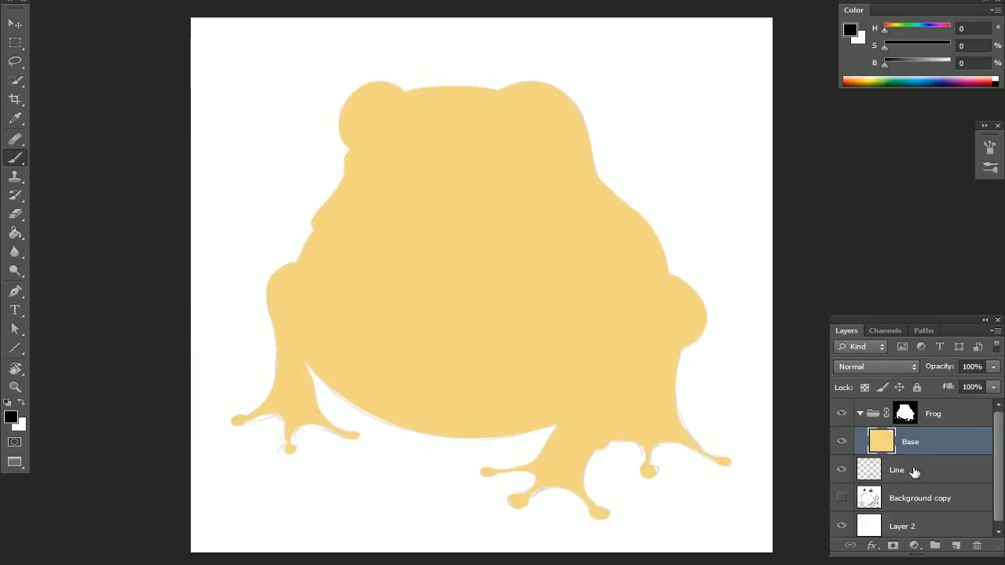
Move the Line layer above the Frog group and check the sketch over the base colour by toggling its visibility.
drag(925, 399, 925, 402)
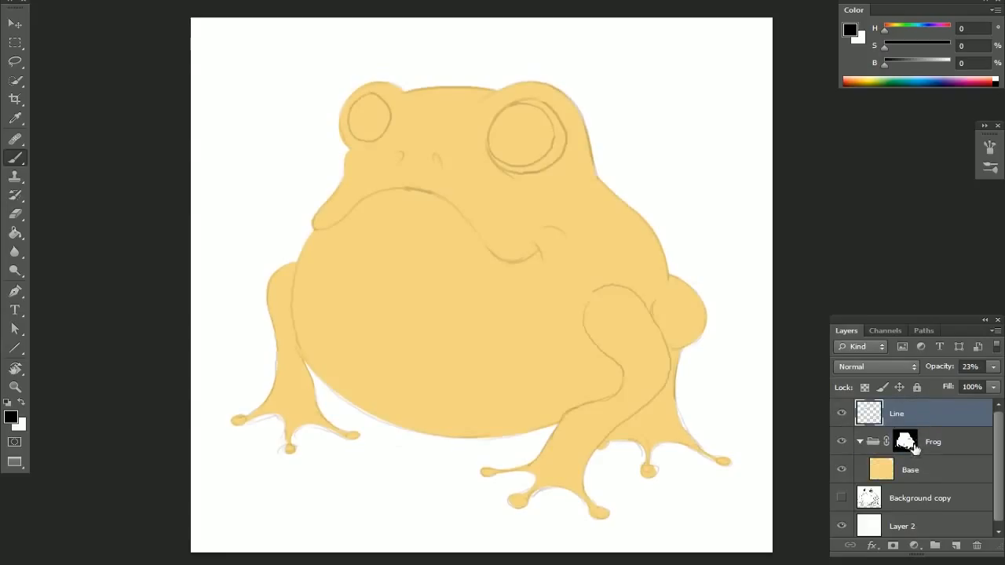
click(860, 441)
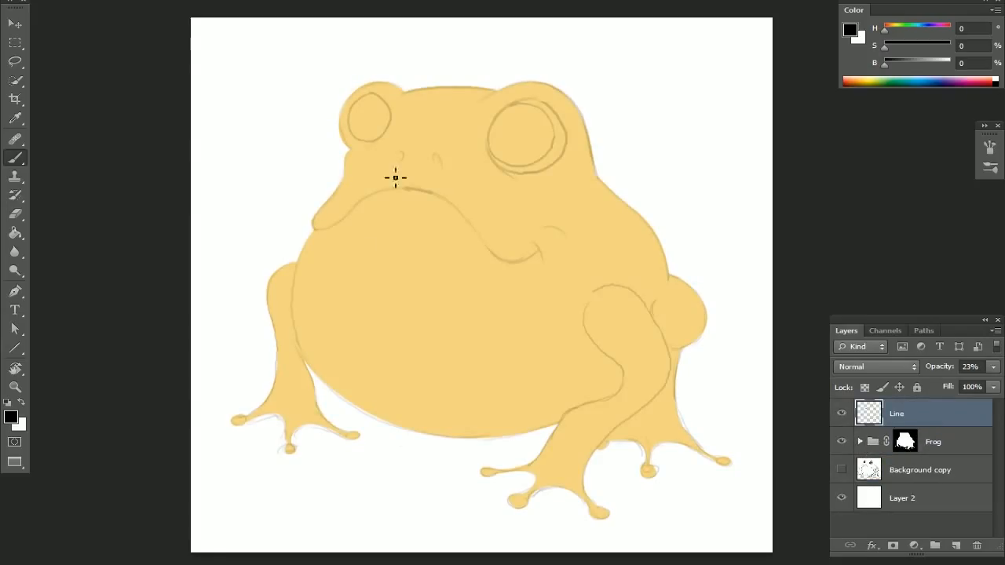
click(993, 367)
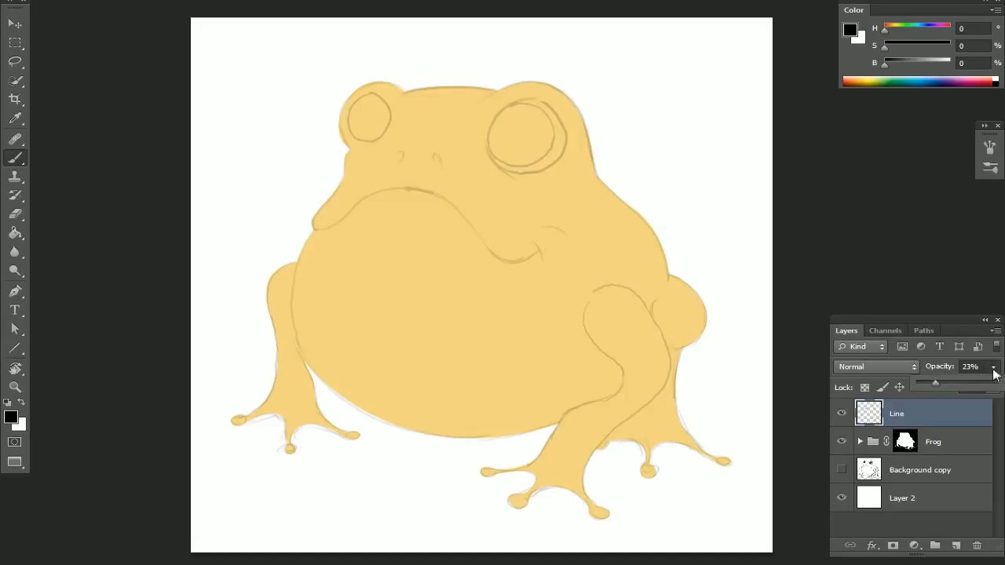
click(959, 319)
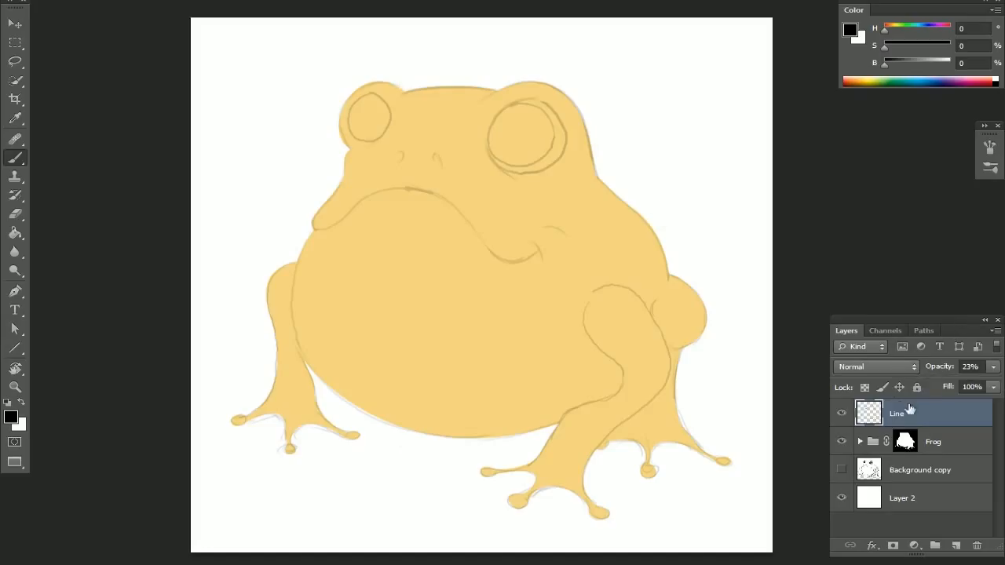
click(842, 414)
click(842, 415)
Create a new group above the Base layer inside the Frog group and name it Front Arms.
click(860, 442)
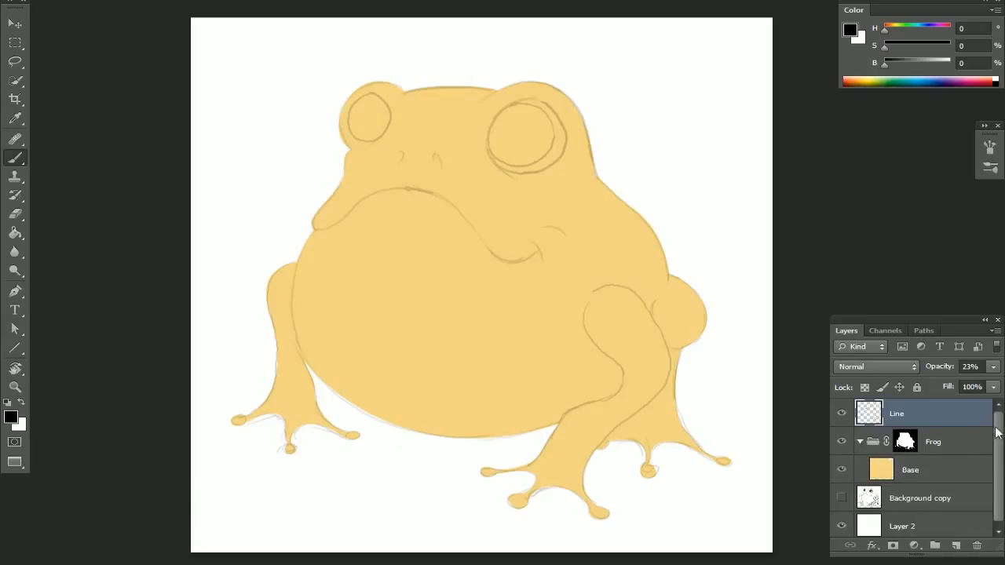
drag(997, 433, 994, 440)
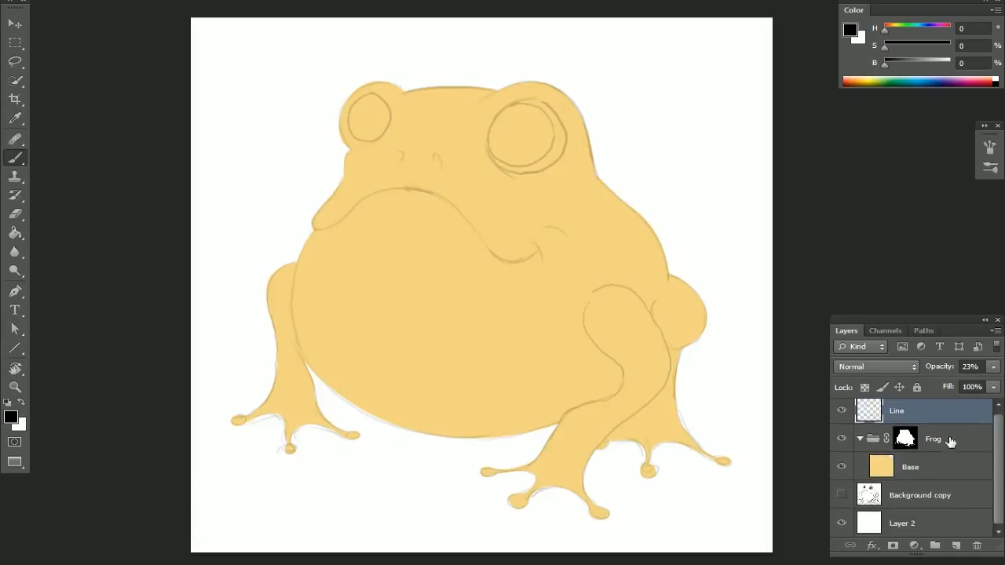
click(940, 471)
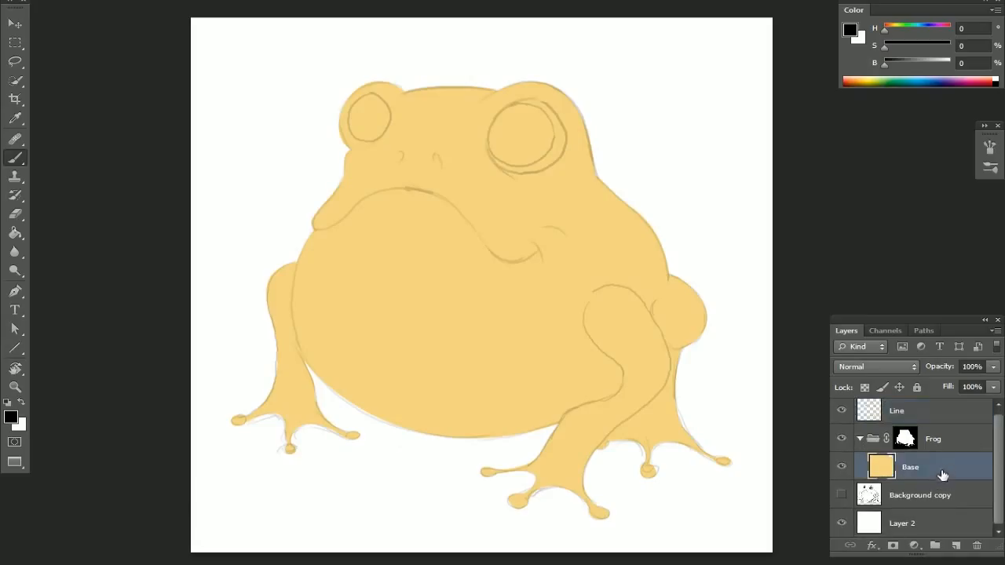
click(935, 545)
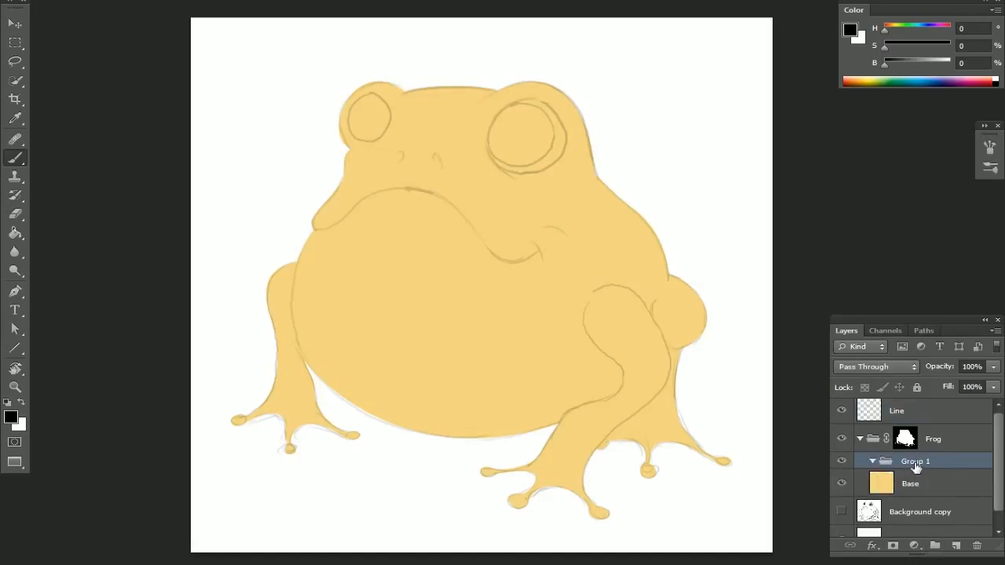
double_click(916, 463)
text(Front Arms)
key(Return)
Sample the frog's yellow base colour as the foreground colour.
drag(994, 442, 999, 469)
scroll(999, 468, up, 1)
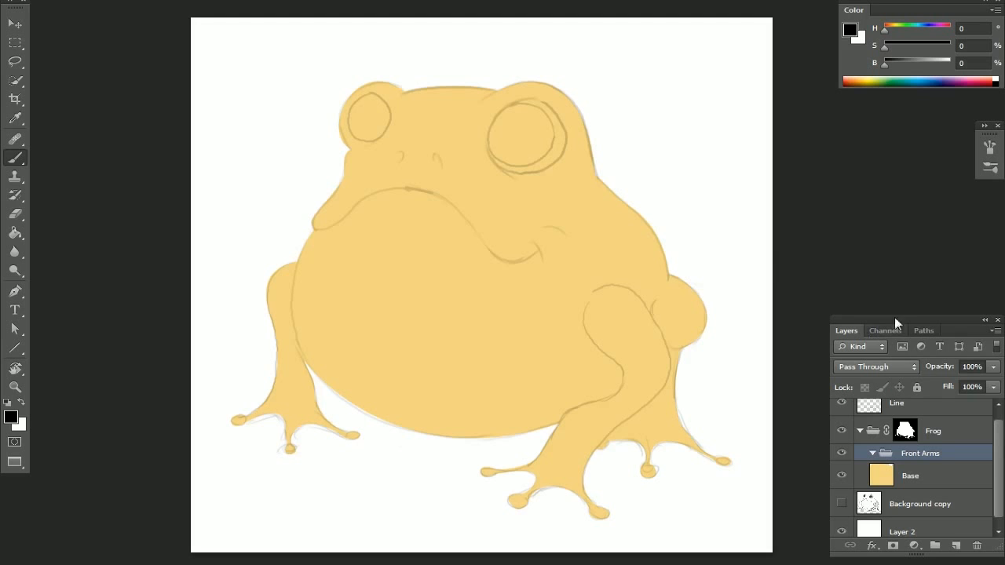
scroll(607, 327, up, 2)
scroll(630, 319, down, 2)
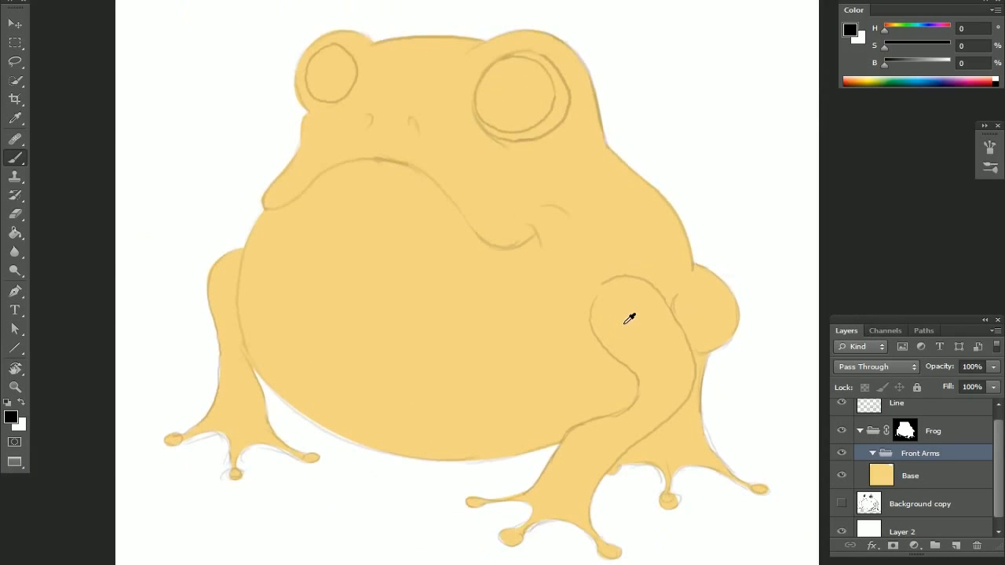
scroll(606, 292, up, 2)
scroll(644, 246, down, 2)
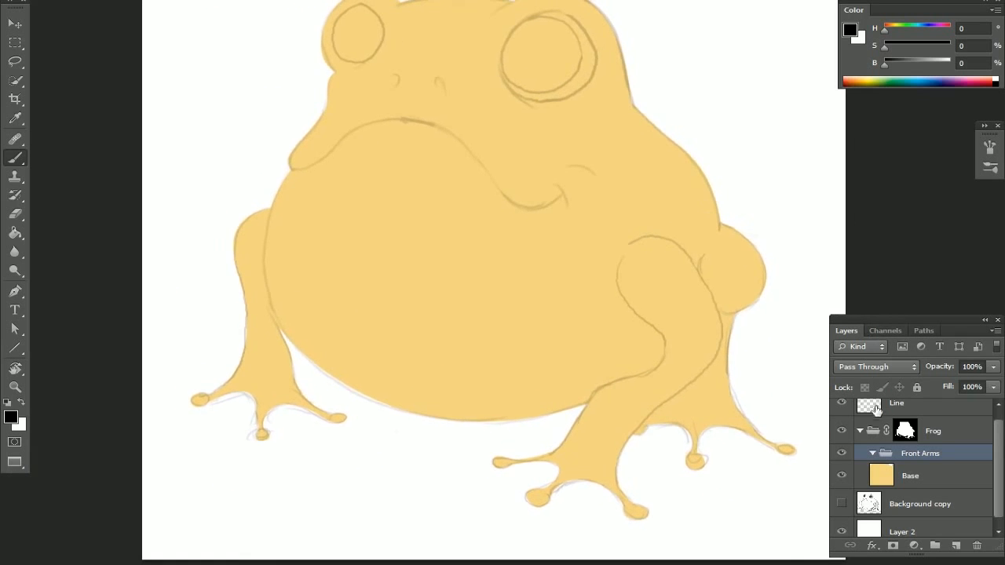
alt+click(563, 229)
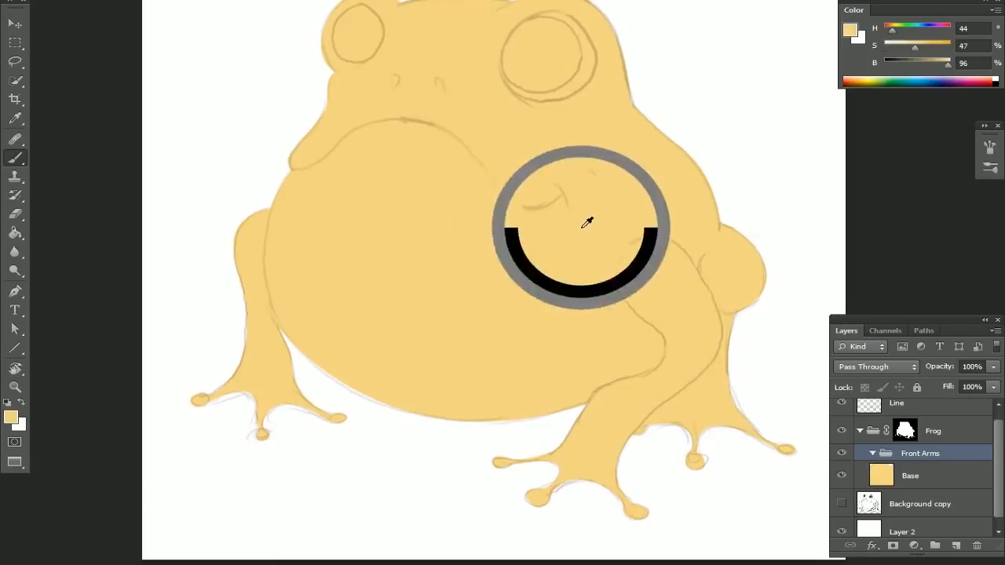
drag(532, 305, 557, 305)
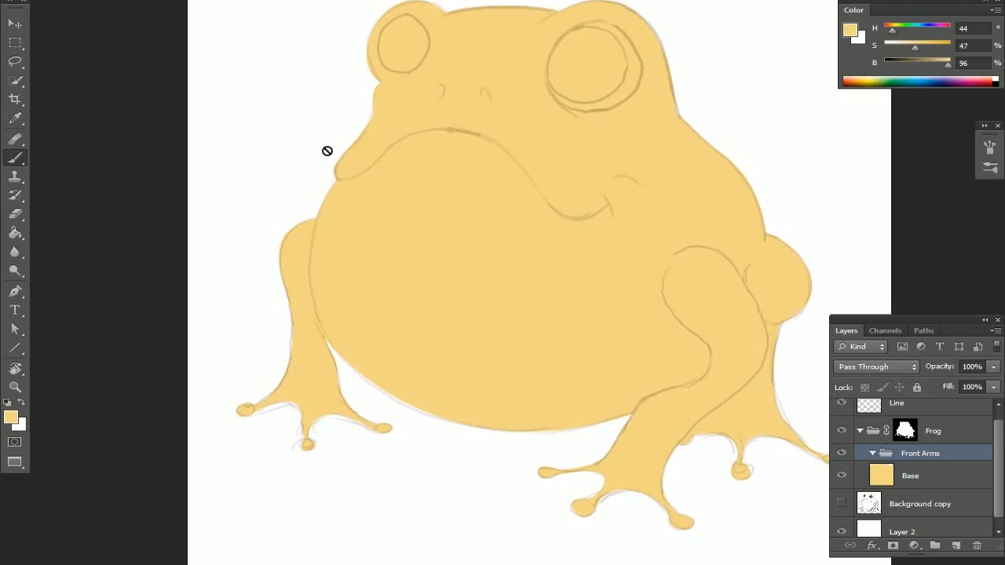
Add a new layer inside the Front Arms group and reset the foreground and background colours to black and white.
click(956, 545)
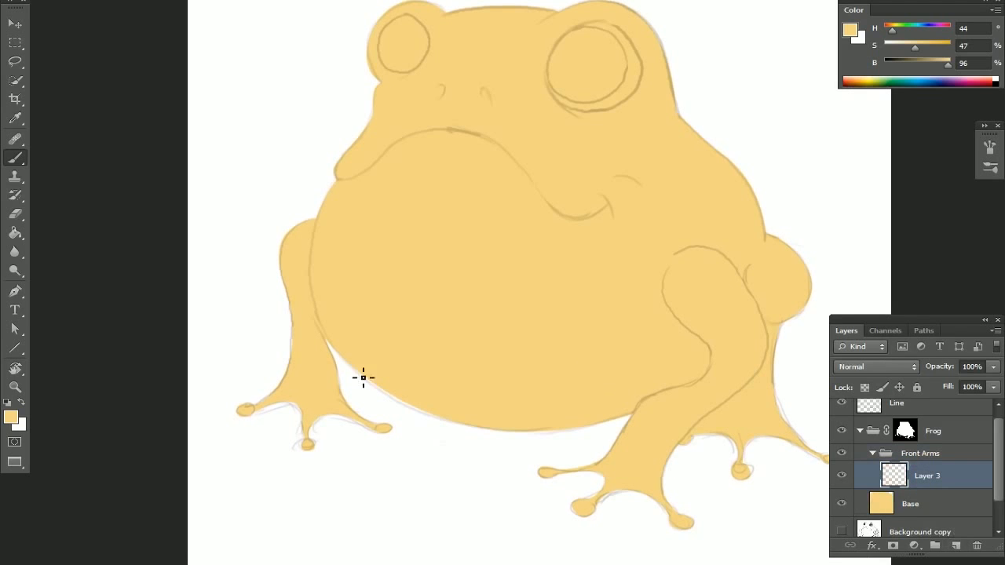
click(7, 403)
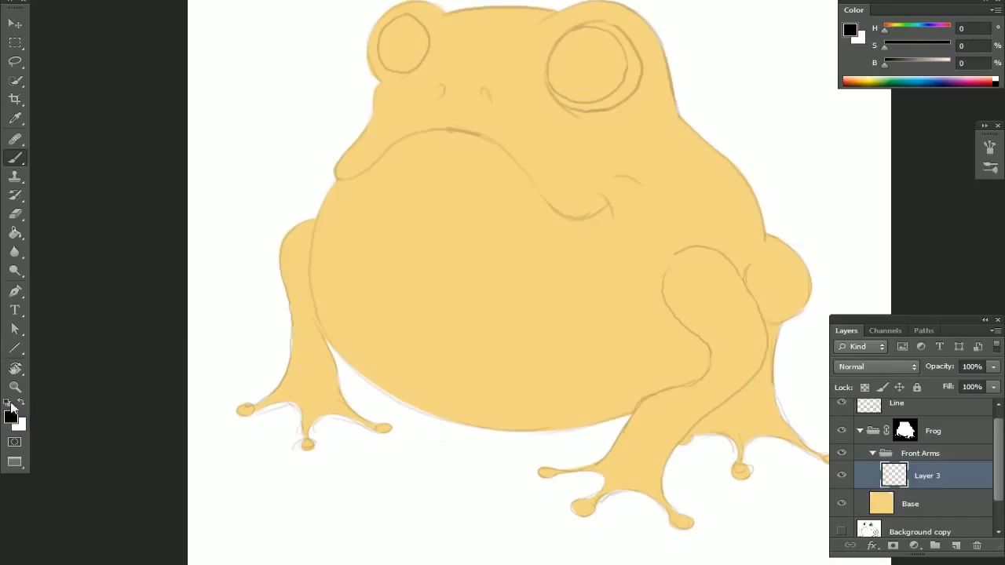
Try painting and outlining the front arm on the image's left side in black on the new layer, and undo the strokes.
mouse_move(356, 280)
mouse_down()
mouse_move(454, 244)
mouse_move(285, 316)
mouse_move(356, 264)
mouse_move(327, 327)
mouse_move(310, 244)
mouse_move(332, 250)
mouse_move(314, 312)
mouse_move(373, 306)
mouse_up()
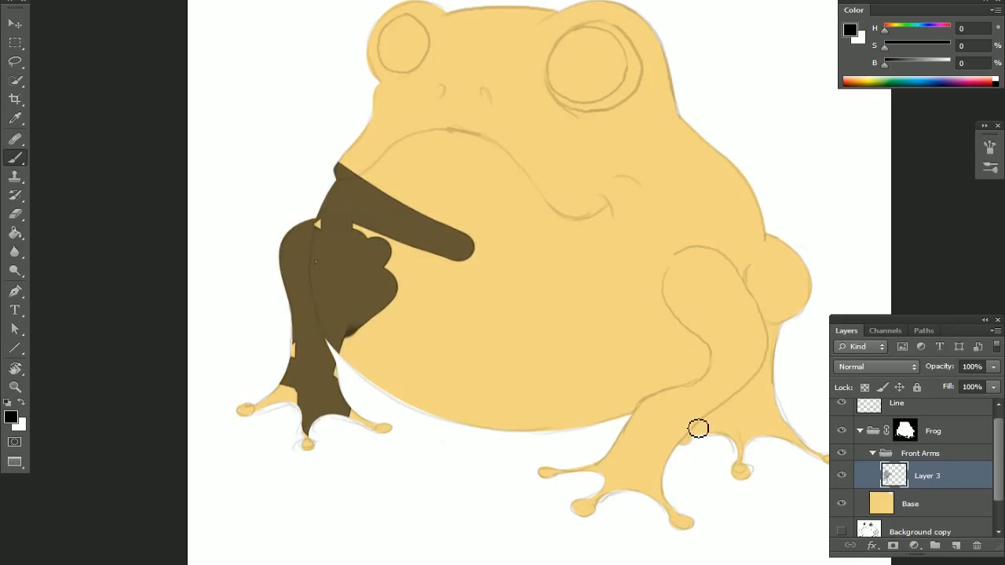
key(ctrl+z)
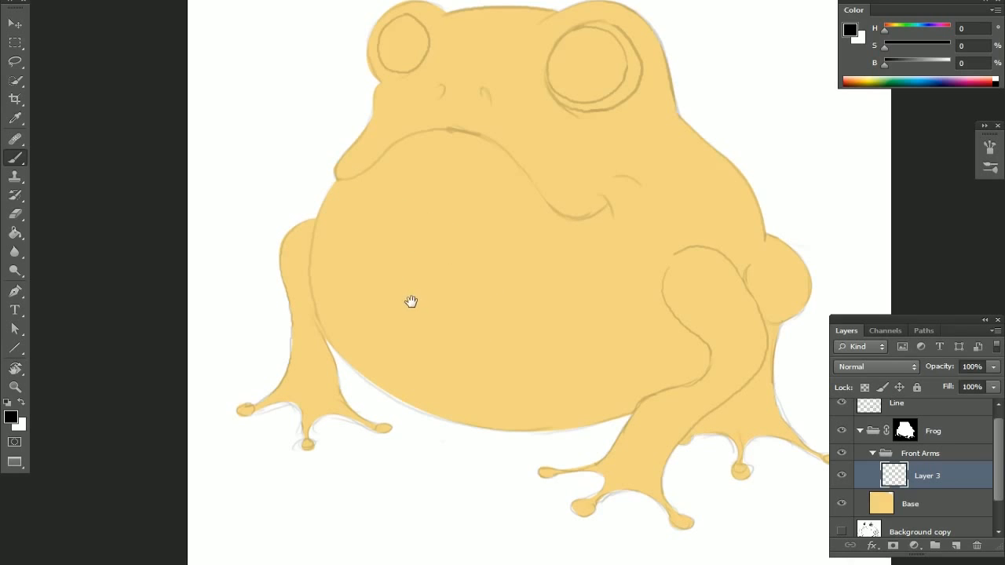
mouse_move(401, 315)
mouse_down()
mouse_move(422, 272)
mouse_move(353, 261)
mouse_up()
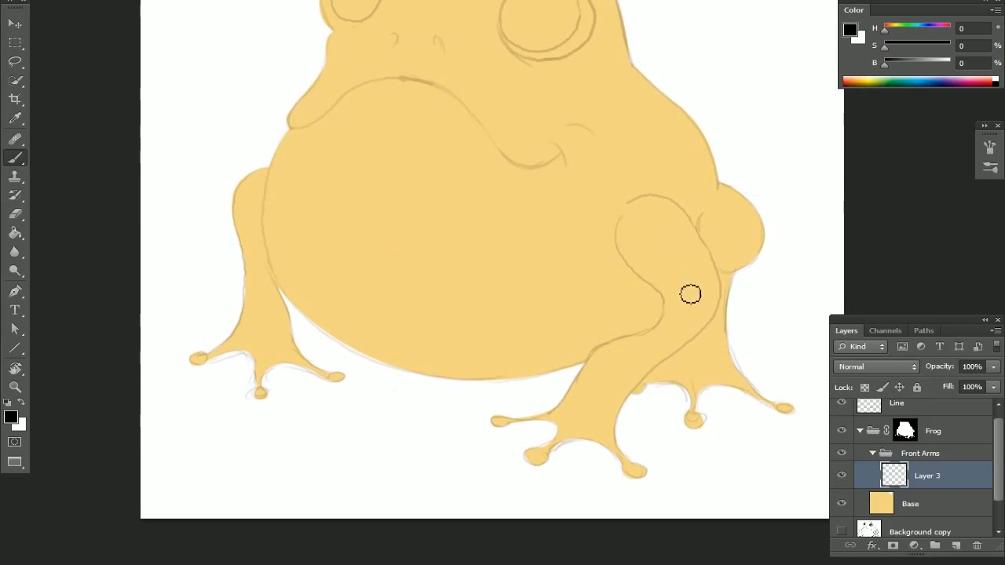
drag(693, 203, 691, 231)
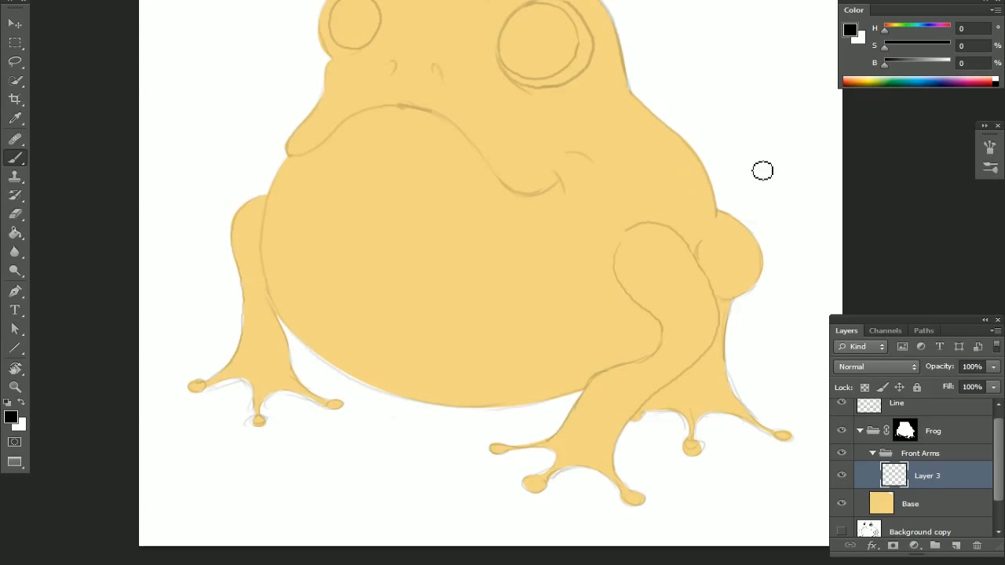
drag(874, 161, 855, 184)
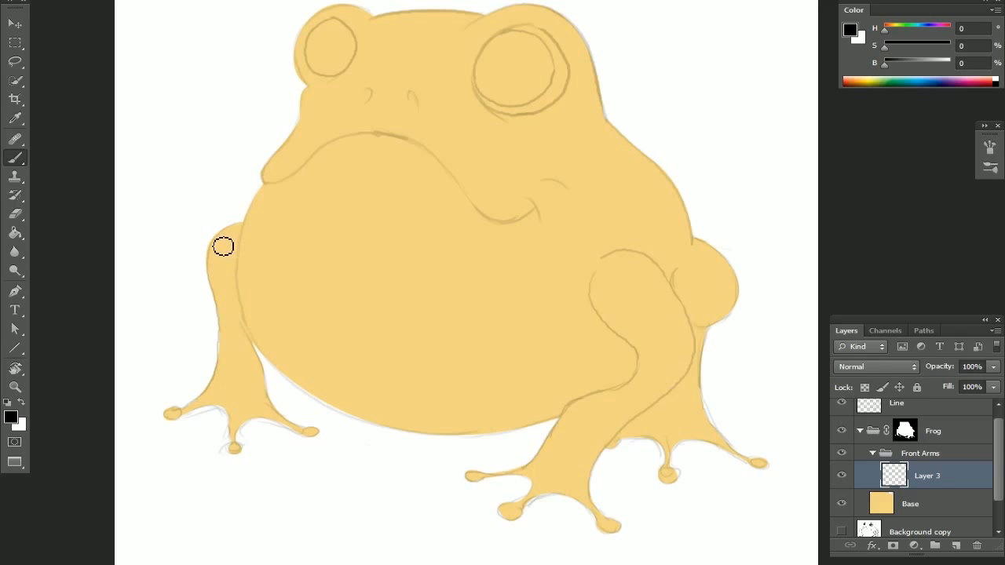
mouse_move(209, 251)
mouse_down()
mouse_move(290, 241)
mouse_move(292, 266)
mouse_move(272, 262)
mouse_move(265, 294)
mouse_move(246, 274)
mouse_move(251, 294)
mouse_move(228, 258)
mouse_move(263, 393)
mouse_up()
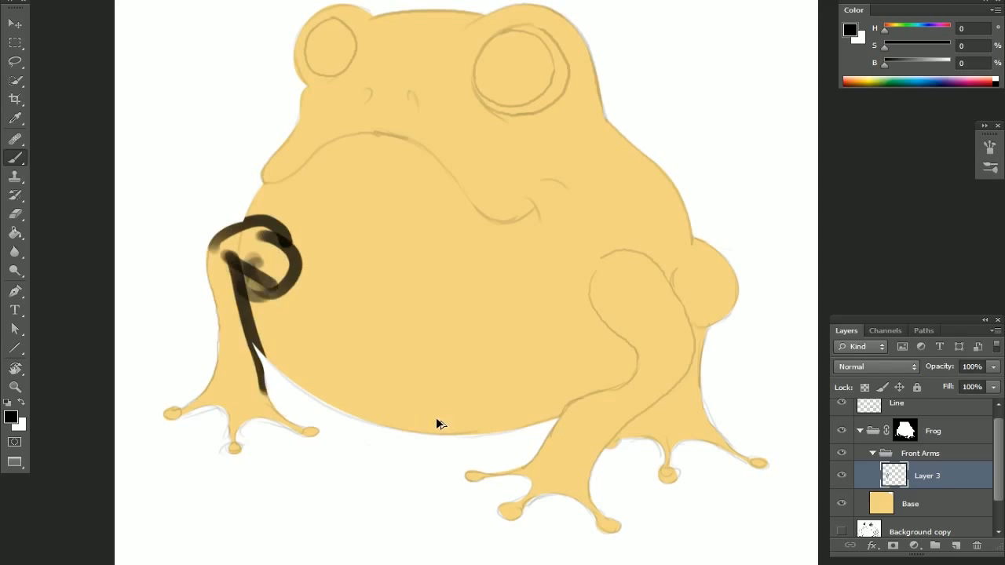
key(ctrl+alt+z)
key(ctrl+alt+z)
key(ctrl+alt+z)
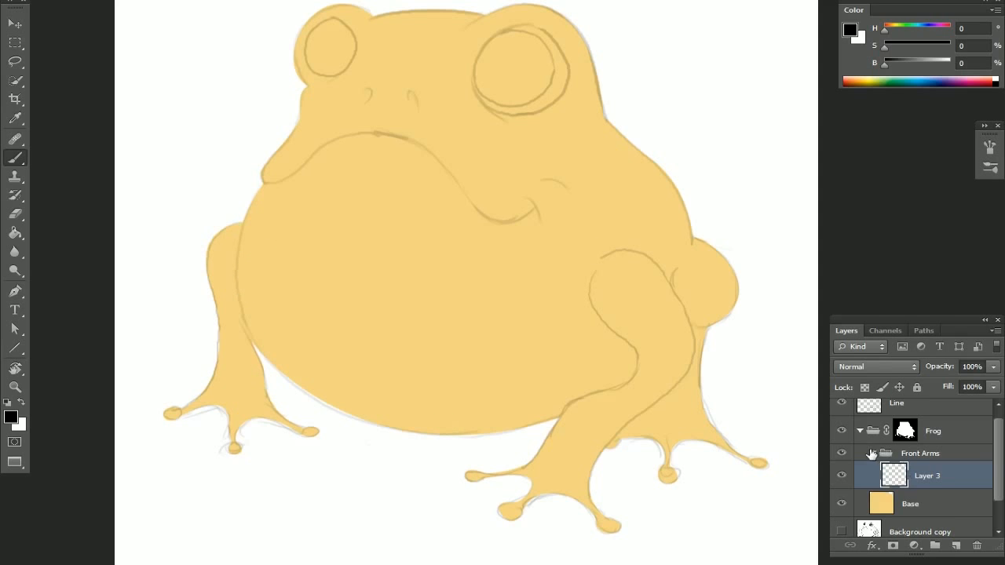
Select the Front Arms group and draw a loose Lasso selection around the front arm on the image's left side, following the belly line.
click(872, 454)
click(872, 453)
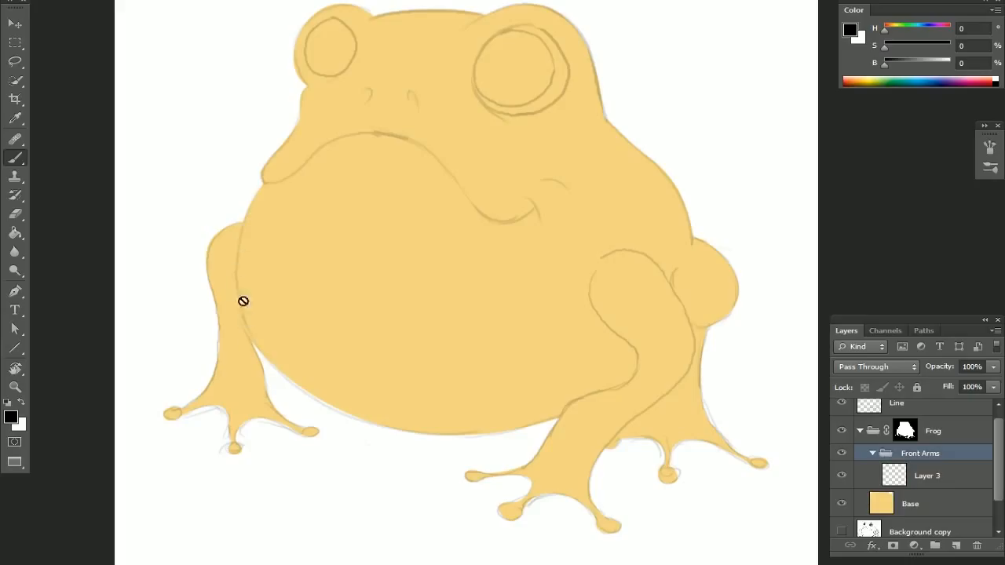
key(l)
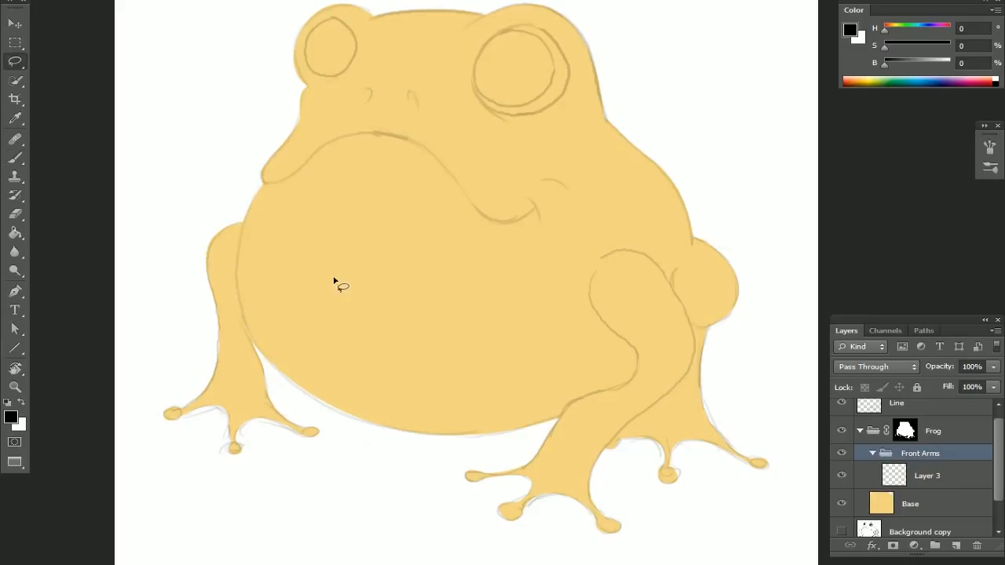
scroll(314, 223, up, 10)
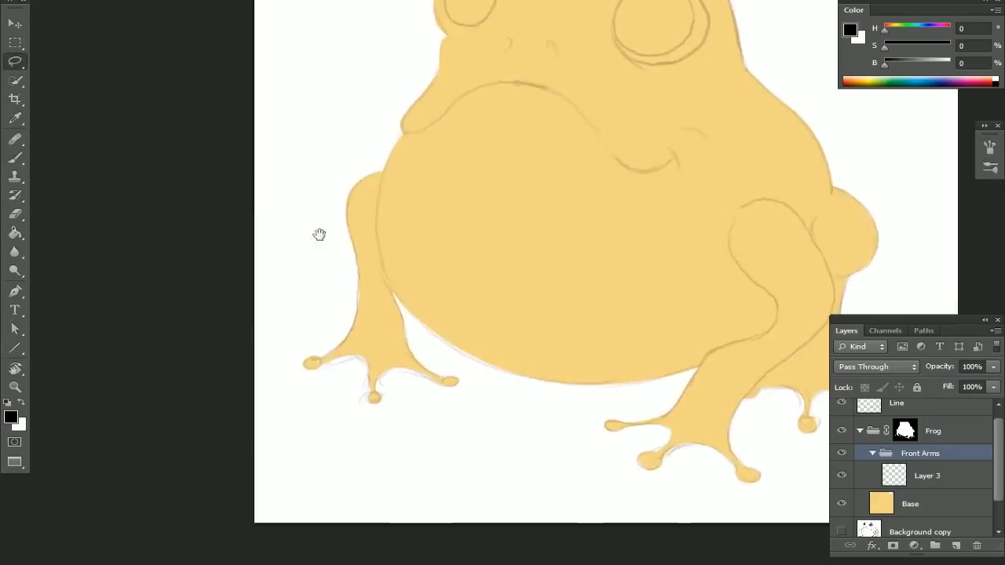
drag(510, 272, 473, 227)
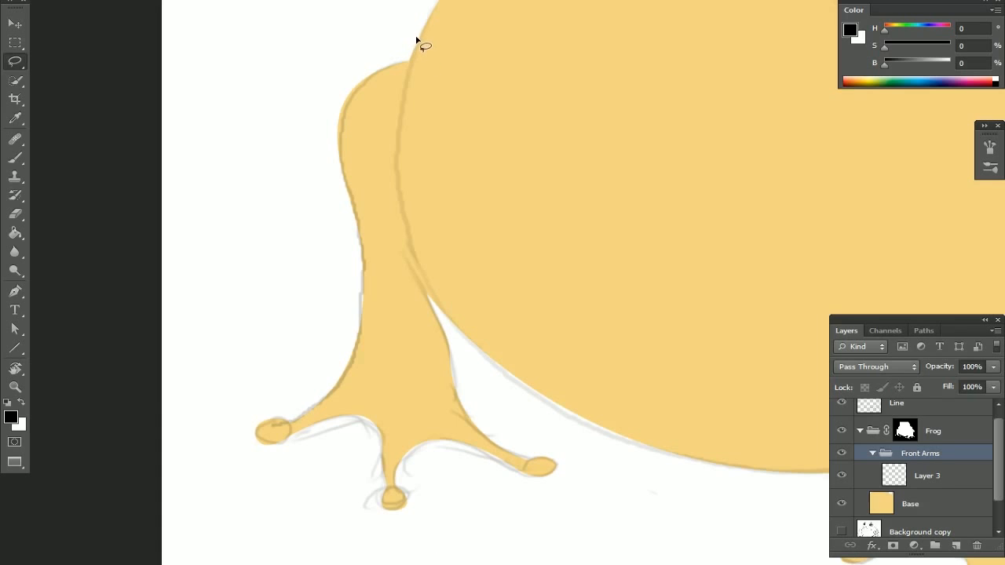
drag(406, 92, 407, 237)
drag(418, 275, 442, 321)
mouse_move(464, 354)
mouse_down()
mouse_move(539, 422)
mouse_move(588, 532)
mouse_move(203, 492)
mouse_move(248, 71)
mouse_move(338, 7)
mouse_up()
drag(447, 94, 459, 241)
Try to add to the arm selection along the line where the arm meets the belly.
scroll(433, 186, up, 2)
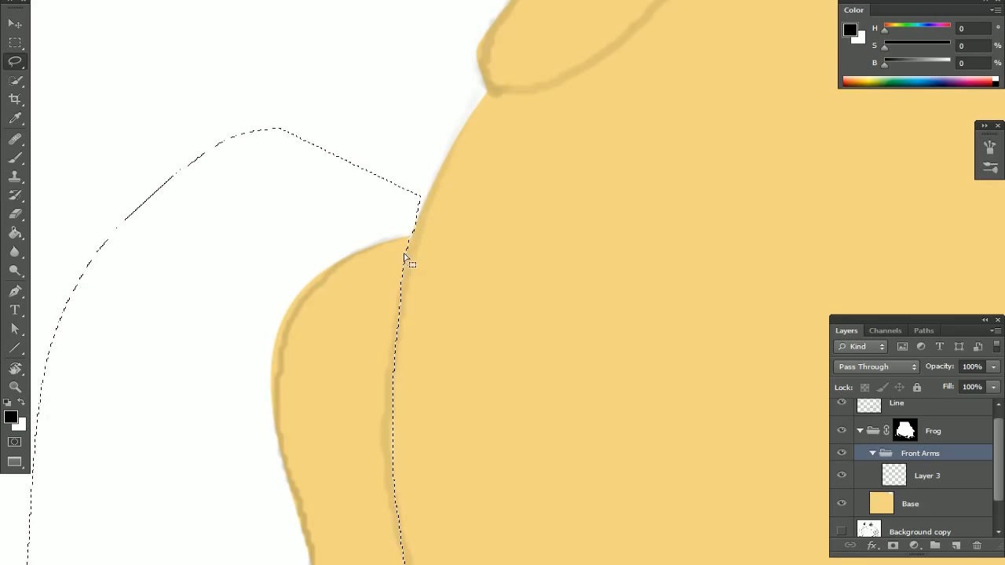
mouse_move(399, 278)
mouse_down()
mouse_move(395, 306)
mouse_move(402, 273)
mouse_up()
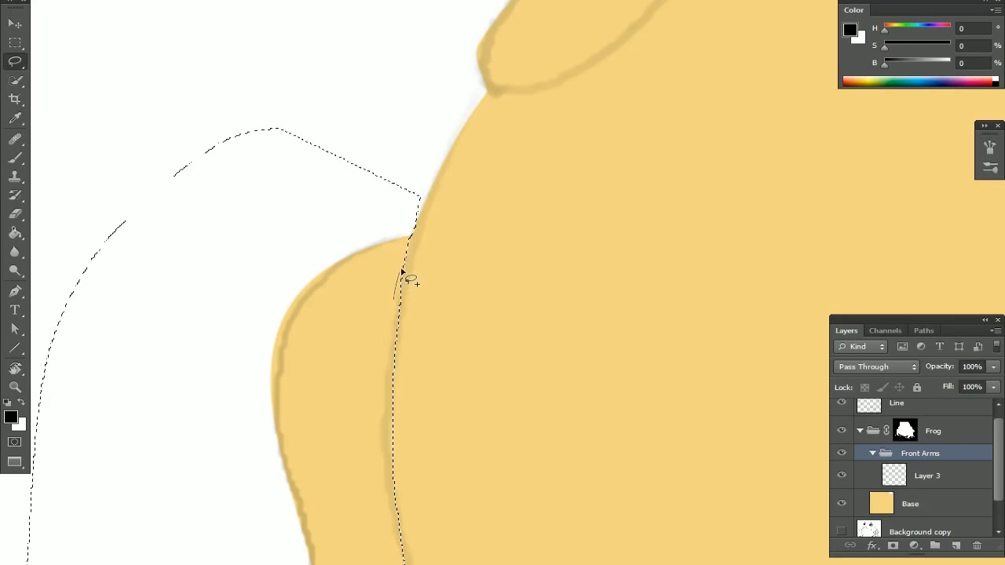
key(ctrl+d)
drag(493, 437, 493, 238)
key(ctrl+shift+d)
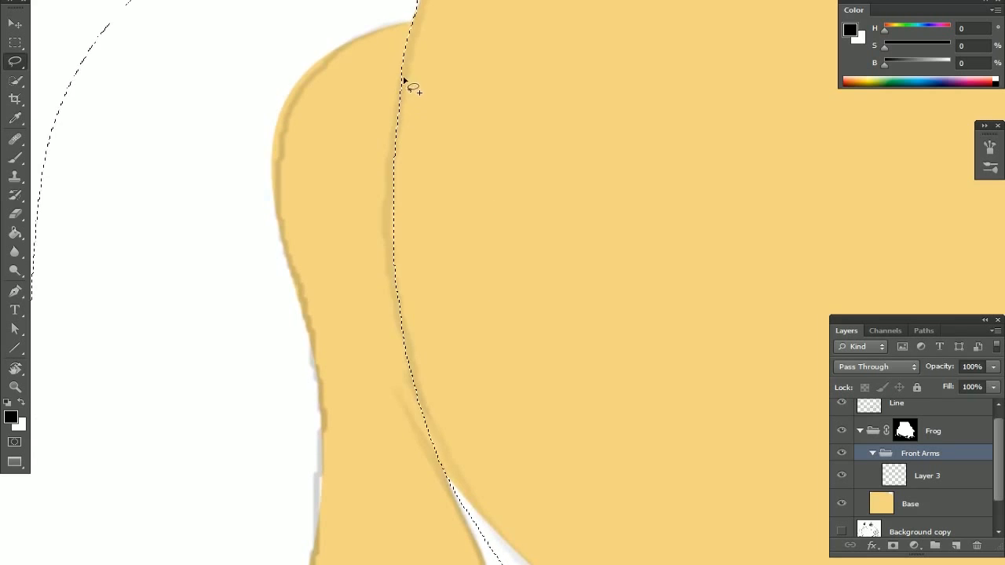
drag(401, 104, 391, 233)
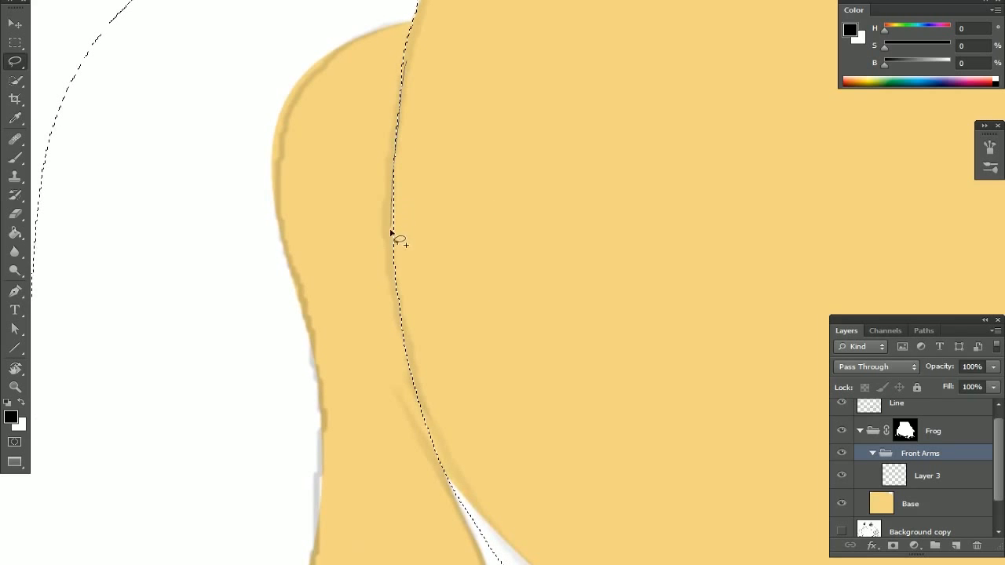
mouse_move(399, 330)
mouse_down()
mouse_move(599, 534)
mouse_move(557, 538)
mouse_up()
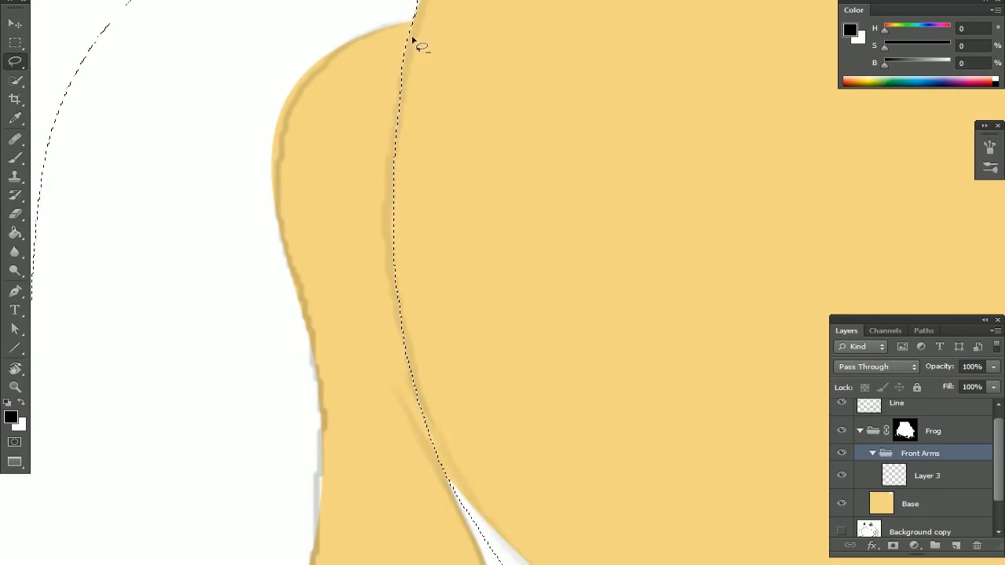
Subtract a thin strip from the arm selection so its inner edge follows the belly line.
mouse_move(393, 160)
mouse_down()
mouse_move(392, 275)
mouse_move(409, 382)
mouse_move(463, 500)
mouse_up()
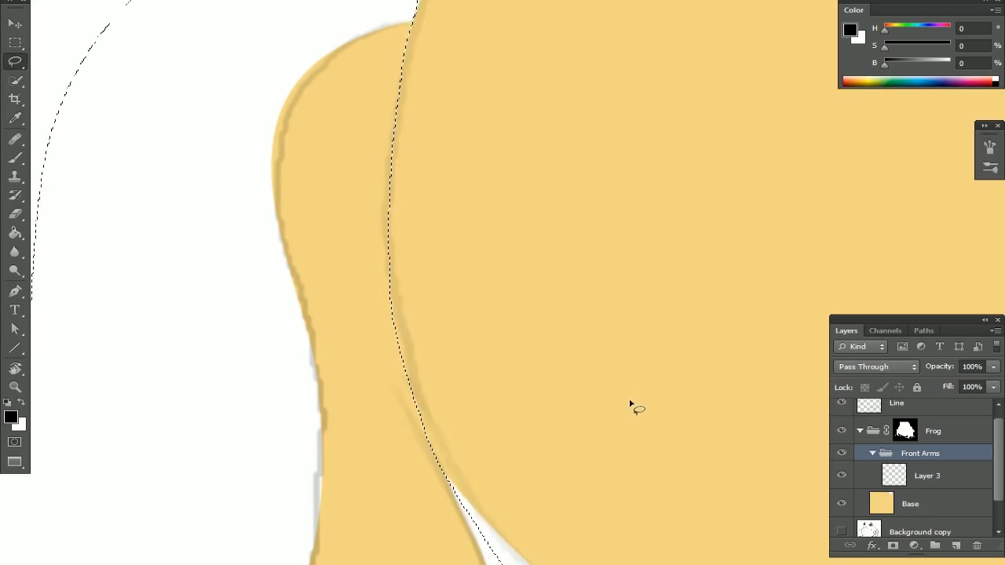
key(ctrl+d)
drag(555, 170, 554, 308)
key(ctrl+shift+d)
Subtract the excess outer area so the selection closely surrounds the arm, foot and toes on the image's left side.
scroll(584, 307, down, 1)
drag(581, 343, 554, 200)
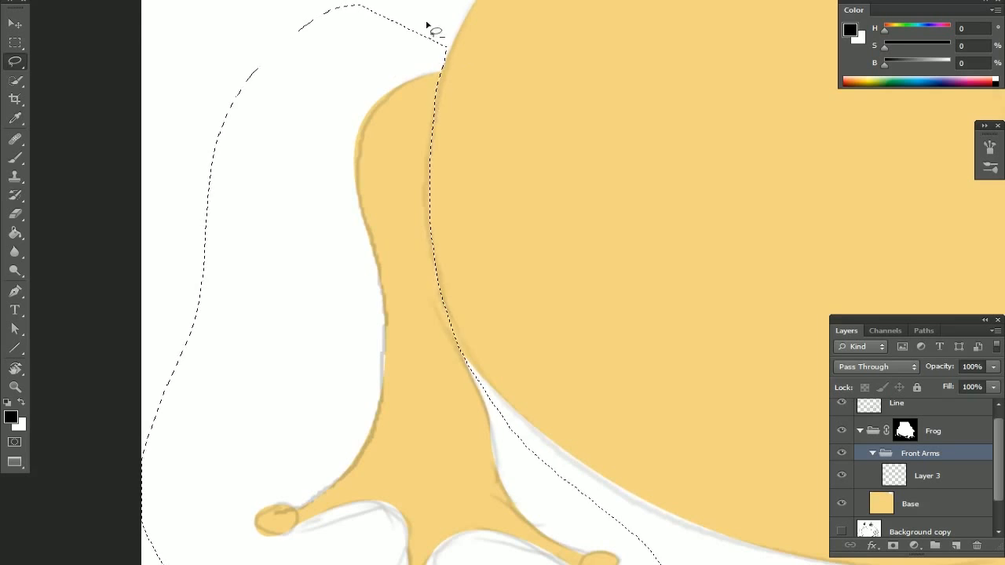
drag(436, 14, 399, 49)
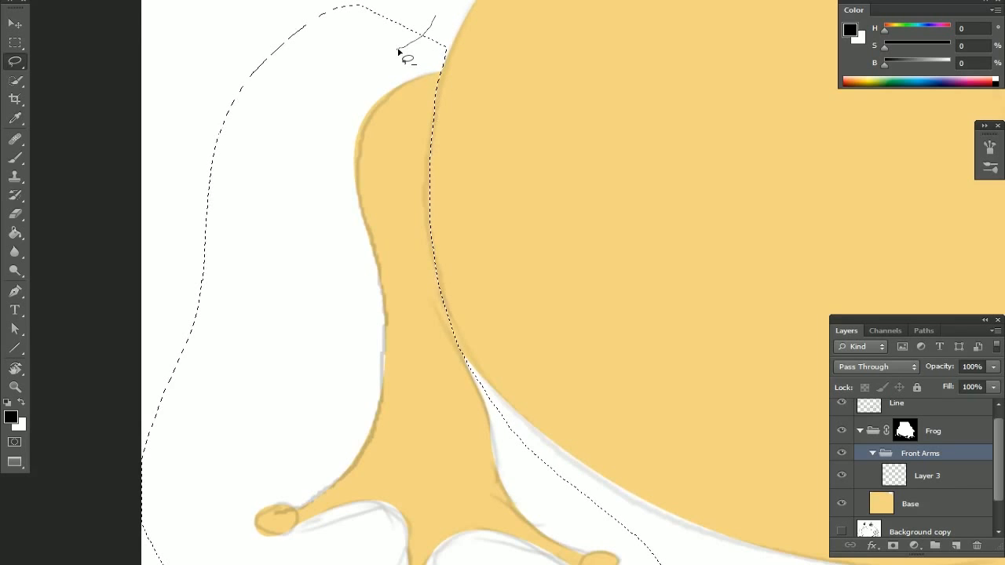
mouse_move(351, 59)
mouse_down()
mouse_move(253, 38)
mouse_move(356, 2)
mouse_up()
drag(430, 40, 432, 37)
mouse_move(202, 109)
mouse_down()
mouse_move(260, 161)
mouse_move(310, 73)
mouse_move(268, 31)
mouse_move(214, 33)
mouse_move(211, 192)
mouse_move(187, 235)
mouse_move(185, 300)
mouse_up()
alt+scroll(243, 407, down, 2)
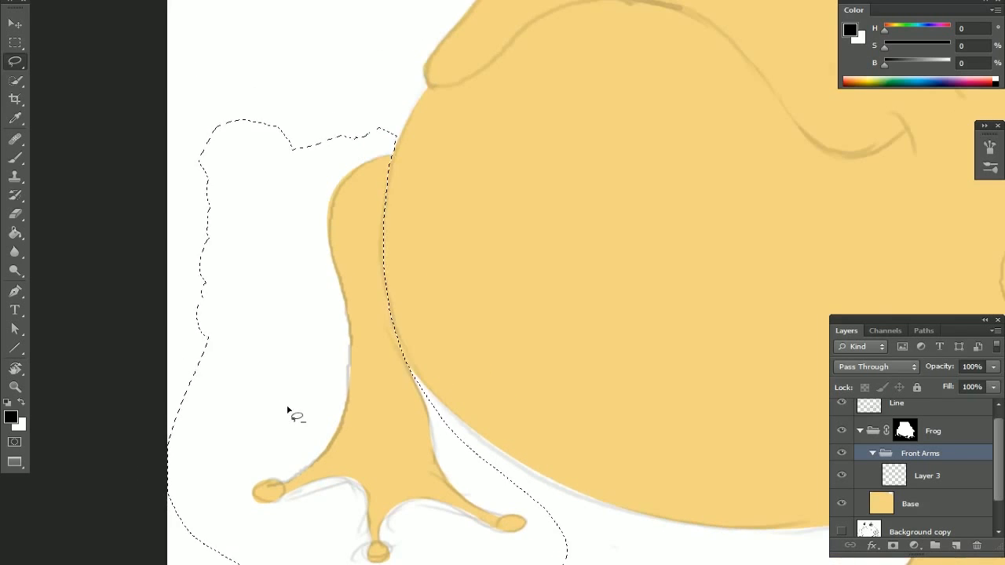
drag(421, 398, 434, 321)
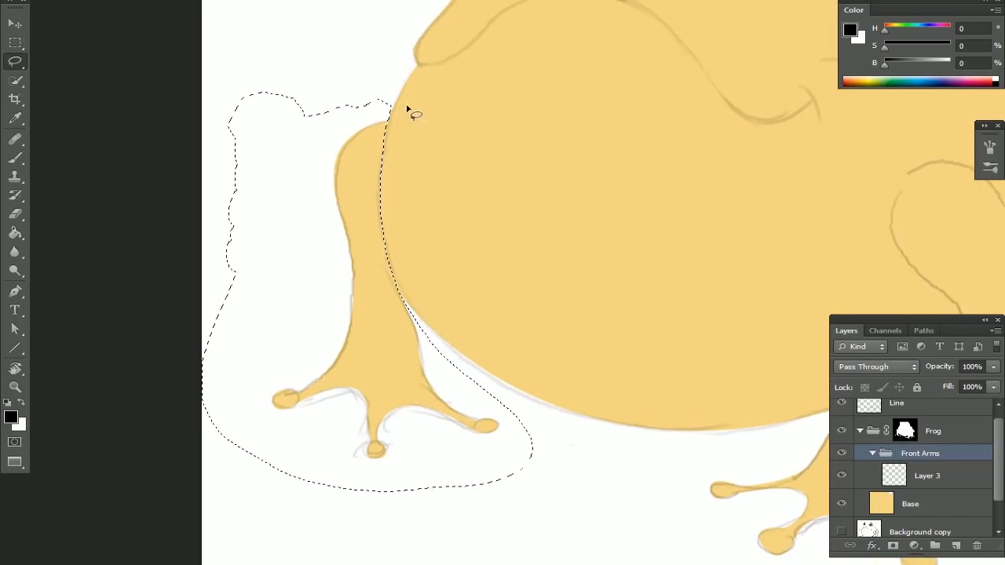
mouse_move(407, 116)
mouse_down()
mouse_move(329, 148)
mouse_move(315, 197)
mouse_move(327, 330)
mouse_move(262, 381)
mouse_up()
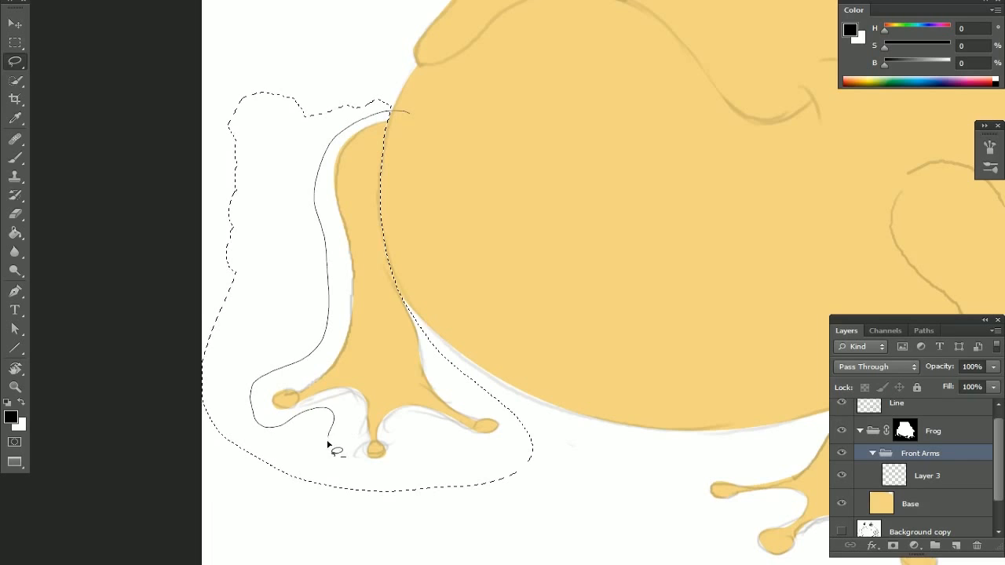
mouse_move(404, 471)
mouse_down()
mouse_move(445, 447)
mouse_move(505, 444)
mouse_move(427, 337)
mouse_move(707, 475)
mouse_move(91, 440)
mouse_move(445, 35)
mouse_up()
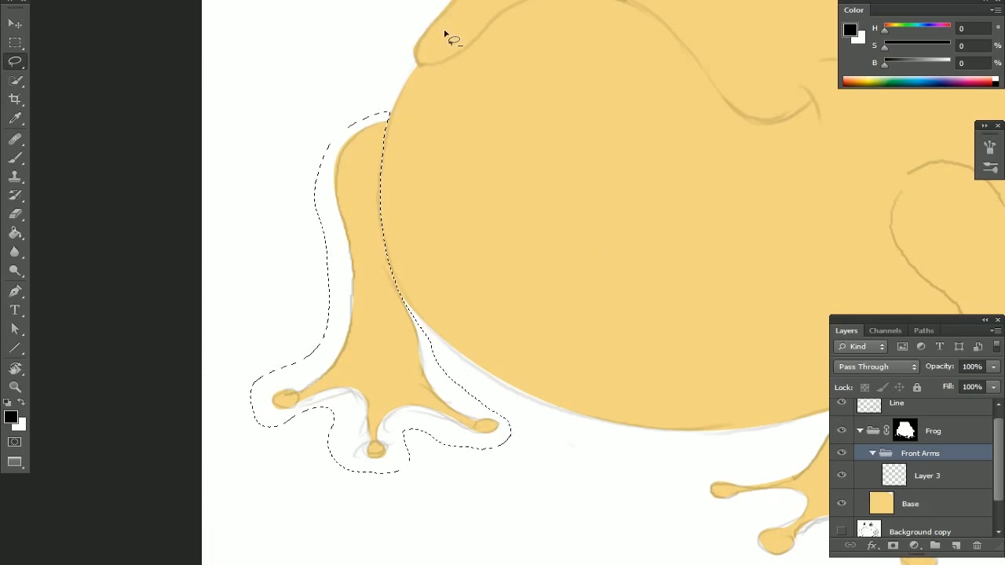
Add a layer mask to the Front Arms group from the arm selection.
key(ctrl+d)
mouse_move(605, 213)
mouse_down()
mouse_move(487, 164)
mouse_move(515, 203)
mouse_up()
key(ctrl+z)
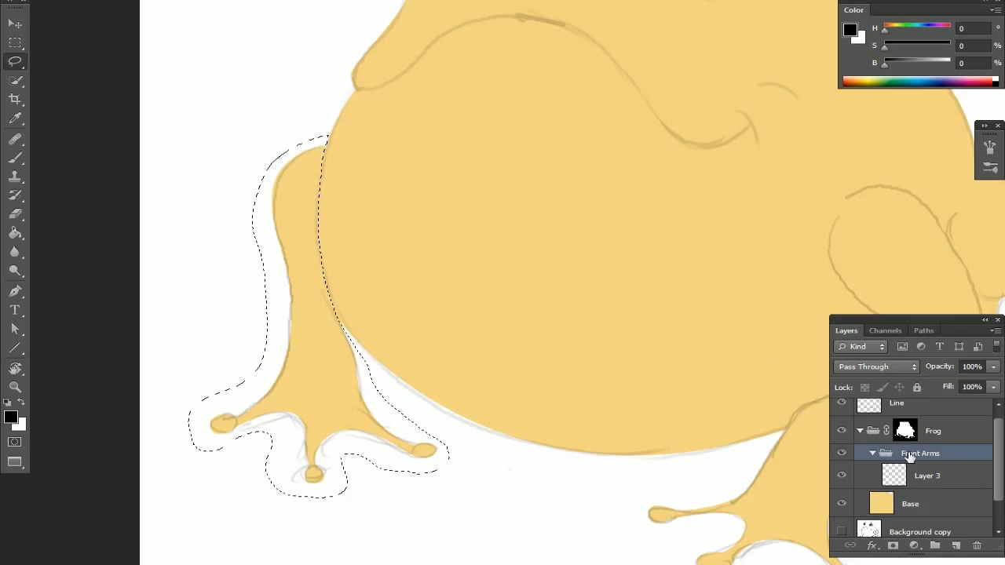
click(893, 546)
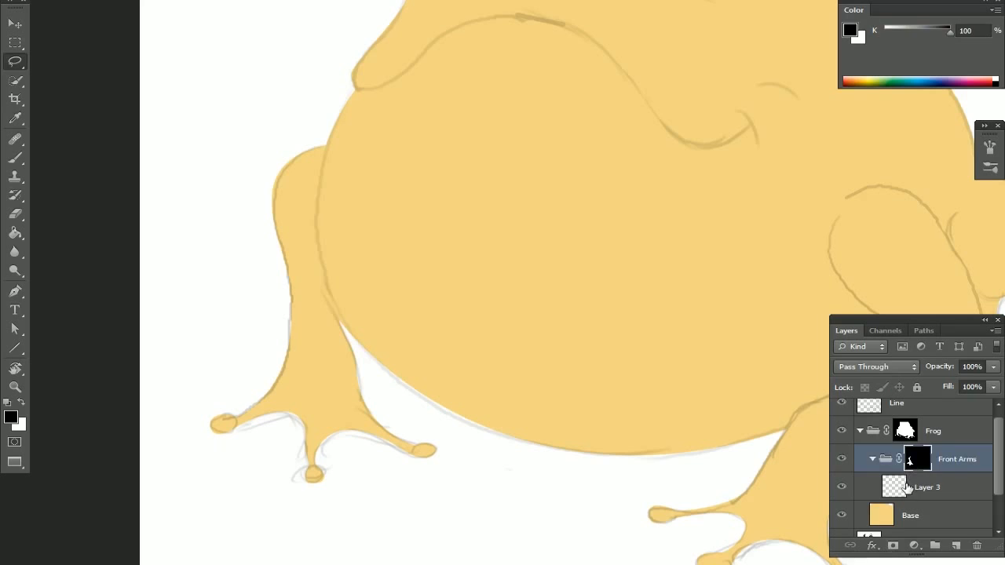
Test the Front Arms mask by painting black brush strokes over the arm and foot on Layer 3.
click(898, 493)
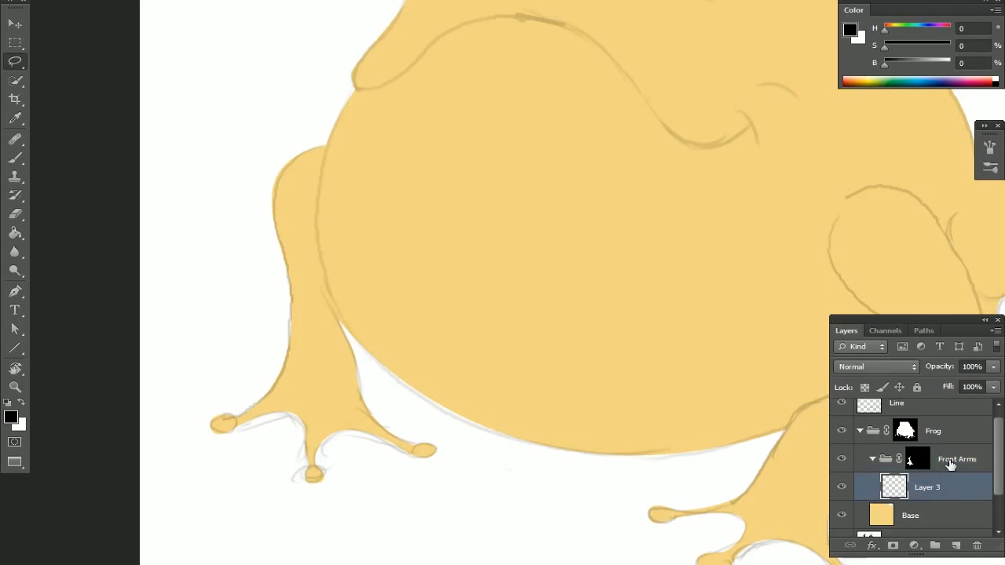
click(874, 459)
click(874, 460)
click(913, 494)
key(b)
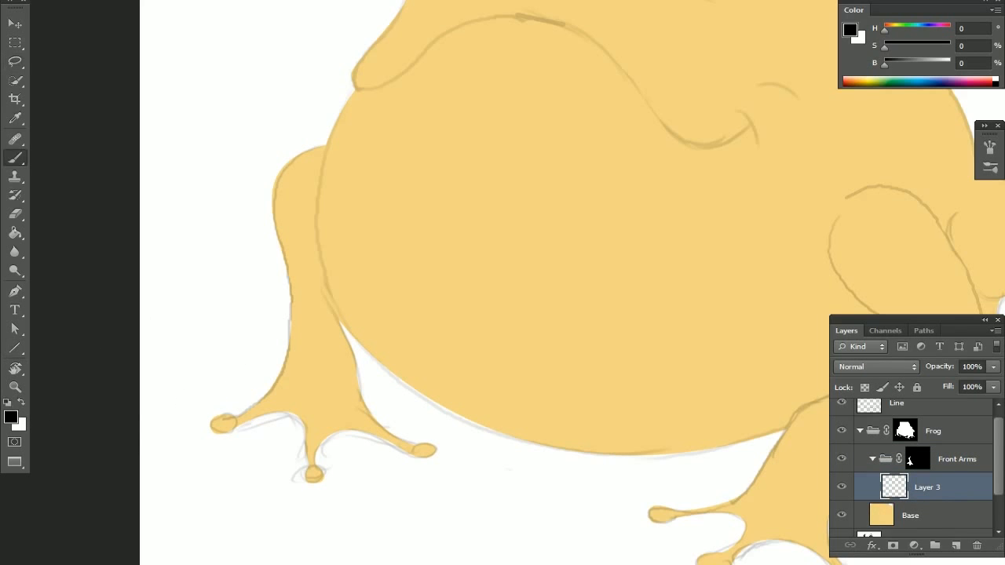
drag(278, 312, 334, 311)
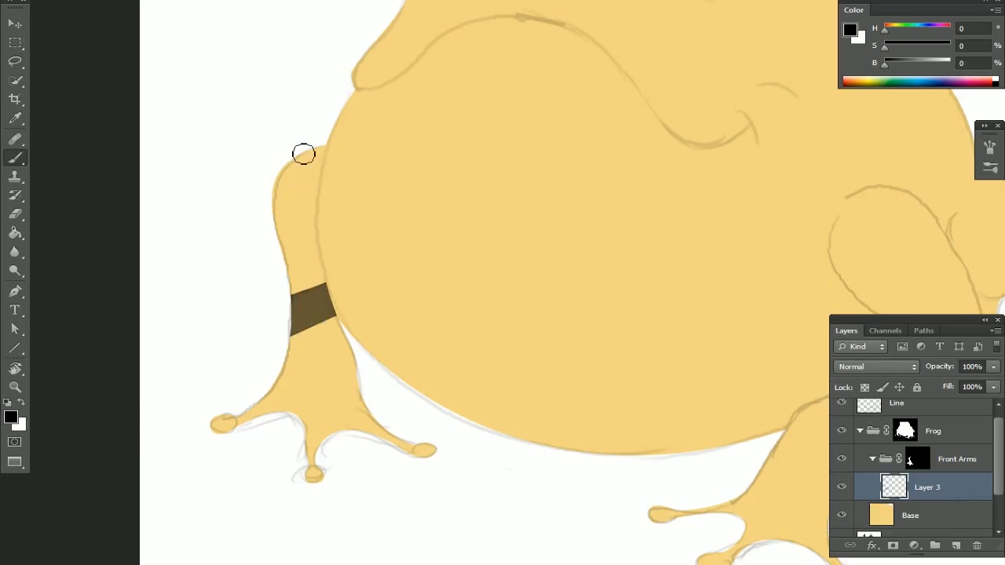
mouse_move(276, 248)
mouse_down()
mouse_move(298, 332)
mouse_move(377, 381)
mouse_move(330, 425)
mouse_move(322, 393)
mouse_move(360, 305)
mouse_up()
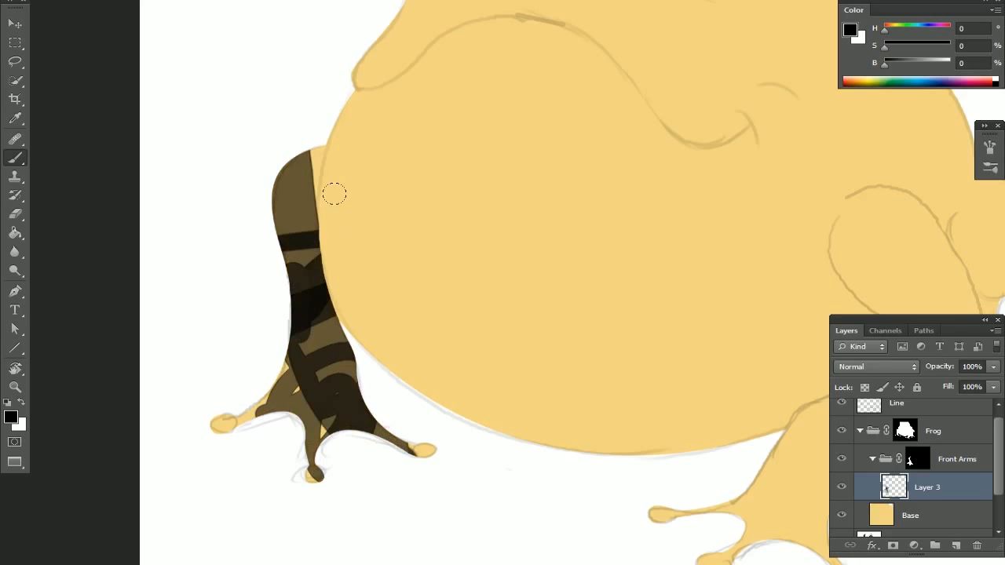
mouse_move(302, 139)
mouse_down()
mouse_move(336, 343)
mouse_move(355, 387)
mouse_move(424, 449)
mouse_up()
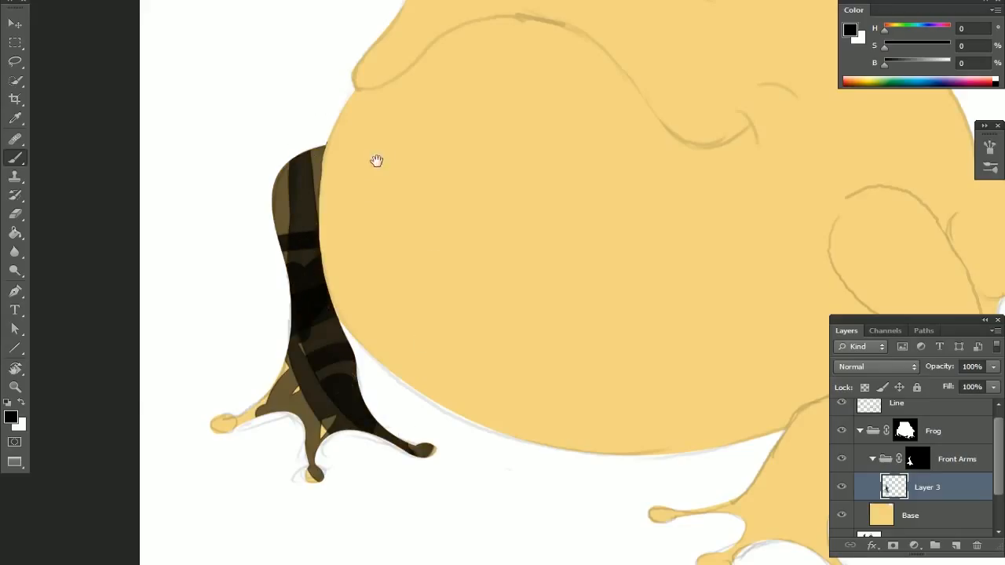
Inspect the painted arm's masked edges and undo the black test strokes on Layer 3.
drag(377, 161, 414, 258)
scroll(432, 373, up, 2)
mouse_move(418, 453)
mouse_down()
mouse_move(427, 337)
mouse_move(509, 361)
mouse_move(474, 204)
mouse_move(589, 433)
mouse_move(460, 230)
mouse_up()
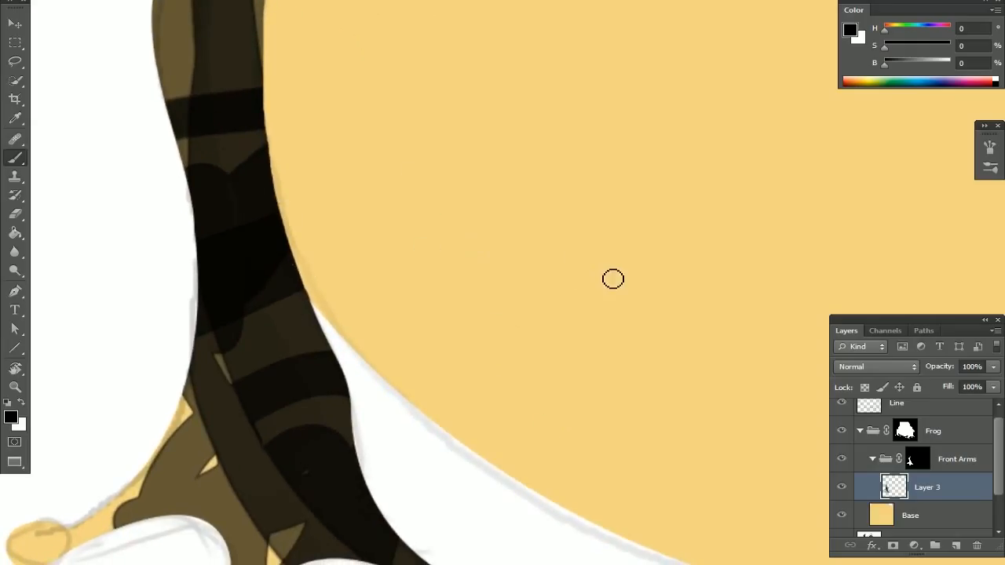
scroll(620, 277, down, 5)
scroll(632, 252, left, 3)
scroll(550, 239, right, 8)
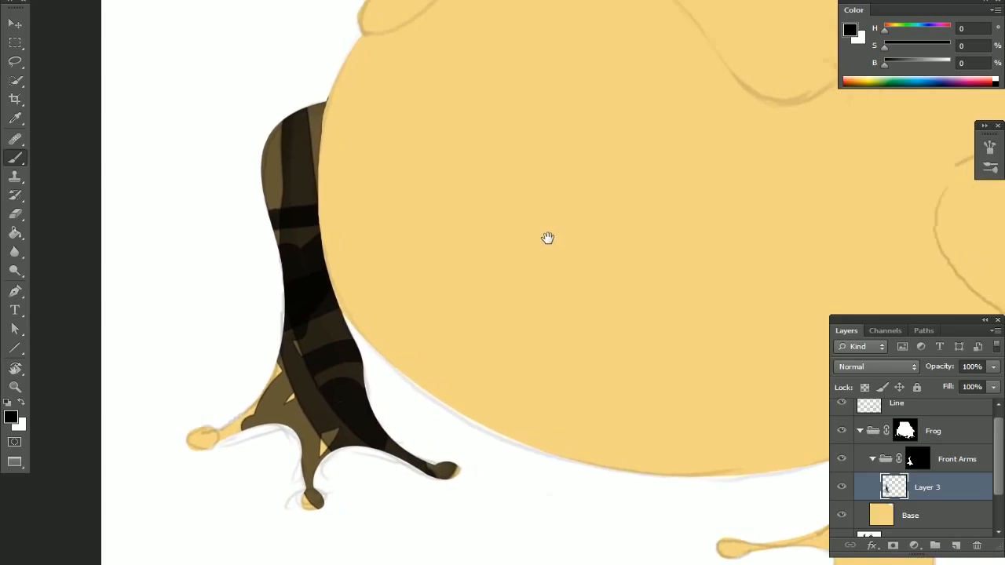
key(ctrl+alt+z)
key(ctrl+alt+z)
key(ctrl+alt+z)
key(ctrl+alt+z)
Start a Pen path at the shoulder of the front arm on the image's right side and place anchors down its inner edge.
mouse_move(691, 324)
mouse_down()
mouse_move(539, 247)
mouse_move(352, 209)
mouse_up()
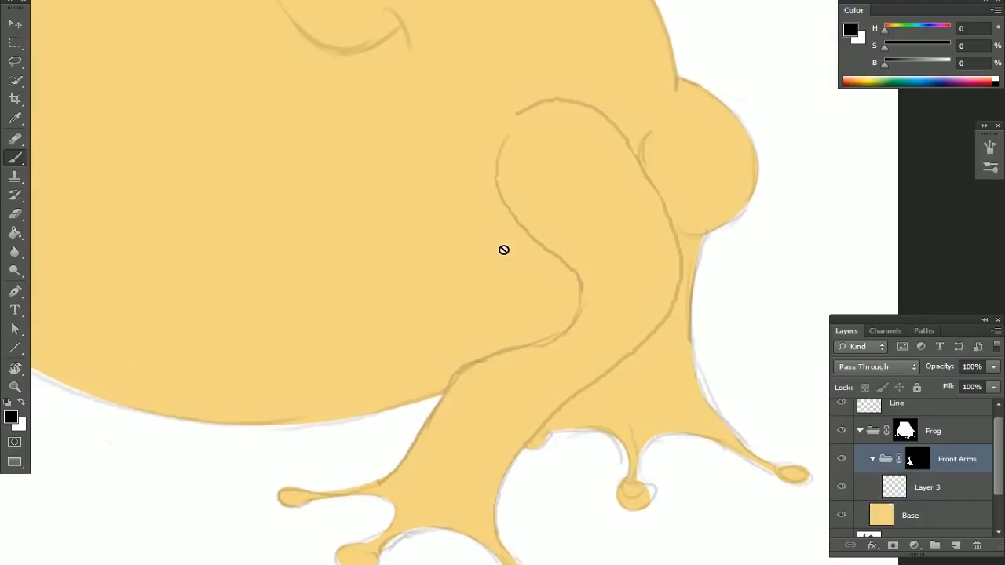
key(p)
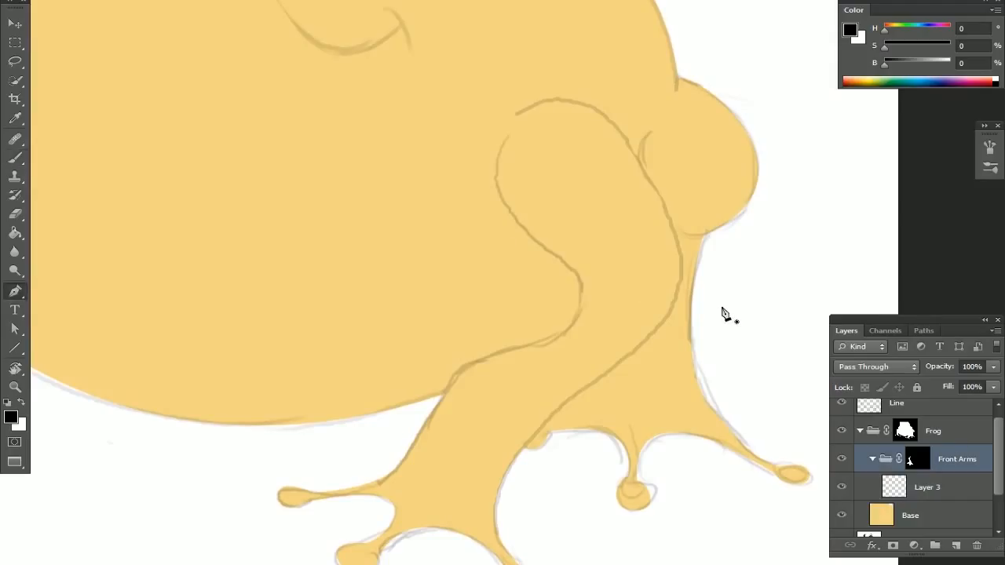
drag(702, 291, 712, 260)
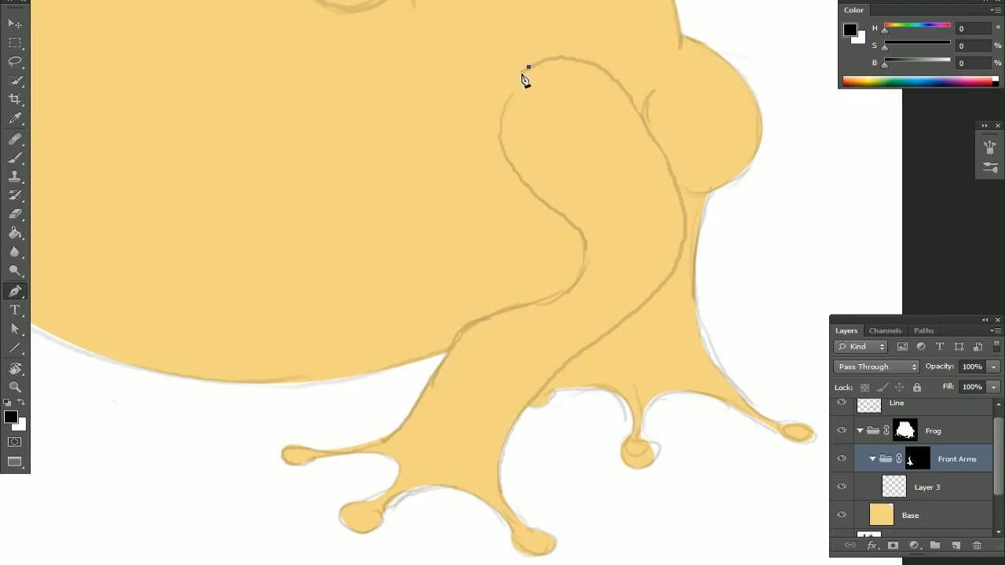
click(567, 220)
click(555, 298)
click(492, 316)
click(442, 364)
Continue the path with straight segments loosely around the foot and toes to the arm's outer side.
drag(446, 354, 366, 402)
click(234, 440)
click(277, 518)
click(384, 548)
click(569, 564)
drag(597, 517, 531, 456)
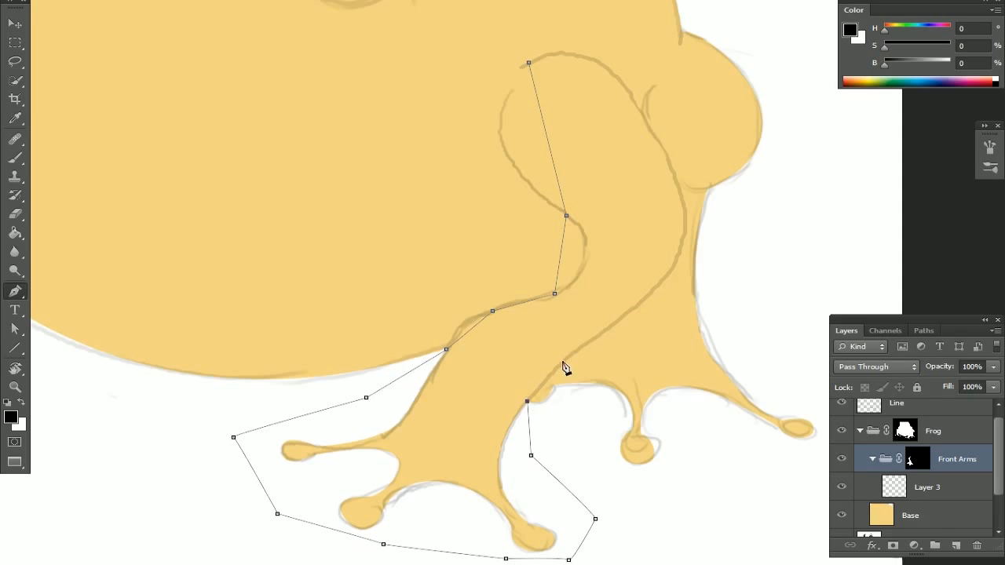
Run the path up the arm's outer edge and close it at the shoulder starting point.
click(528, 400)
click(634, 310)
click(640, 111)
click(530, 64)
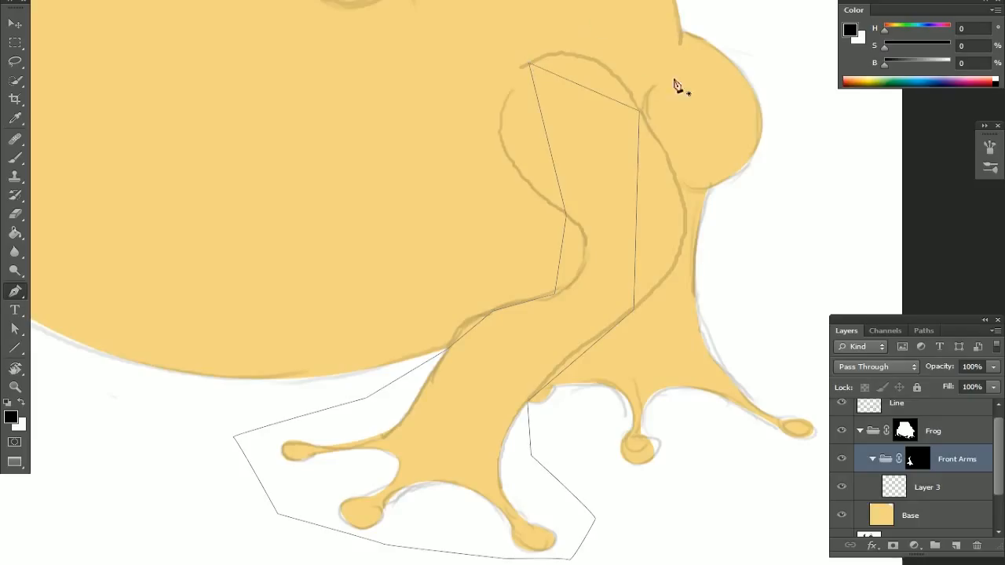
Curve the path at the shoulder and inner elbow to match the sketched arm outline.
scroll(680, 94, up, 1)
scroll(680, 94, right, 1)
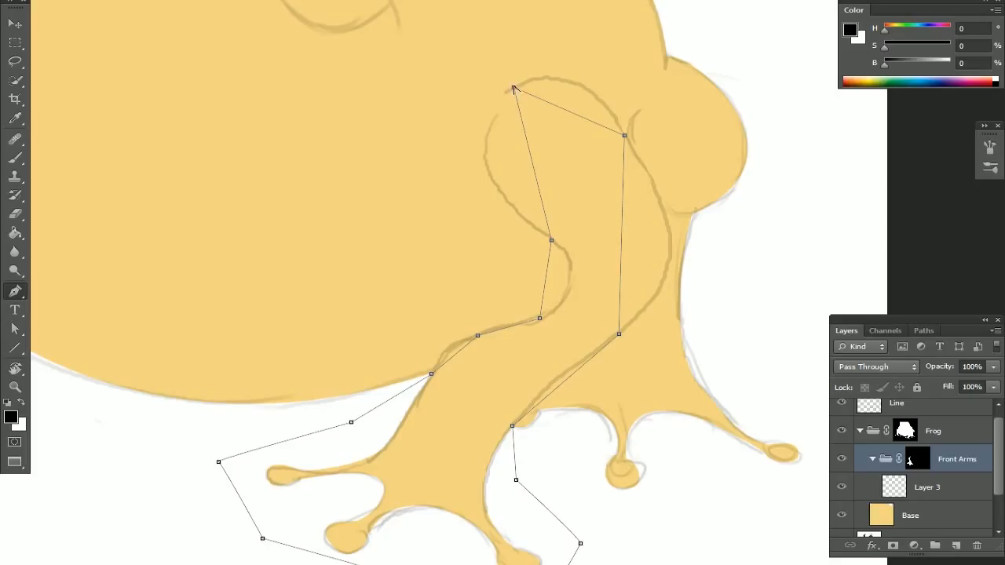
drag(514, 88, 423, 145)
drag(574, 53, 585, 47)
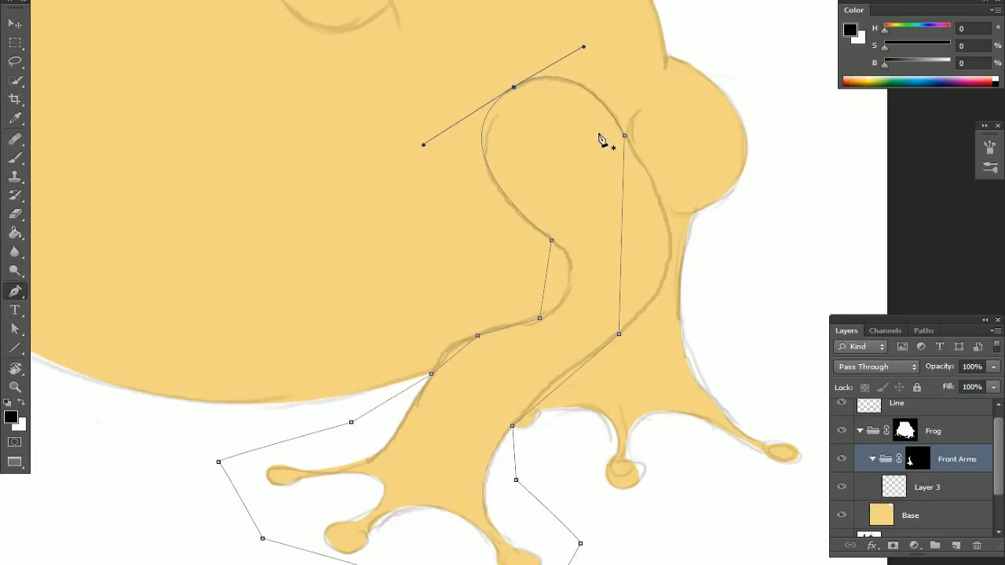
scroll(738, 103, up, 2)
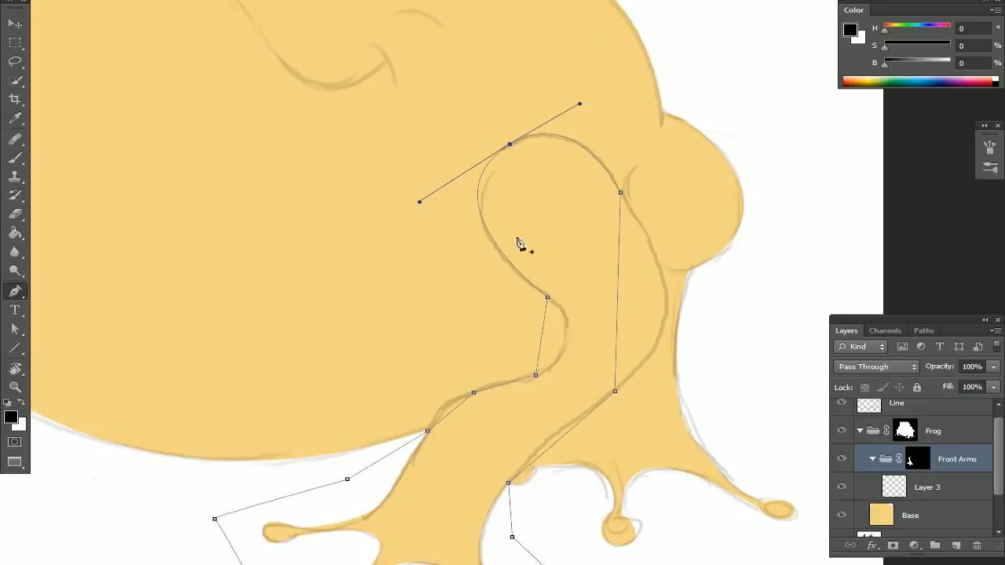
drag(535, 377, 498, 382)
drag(574, 370, 602, 341)
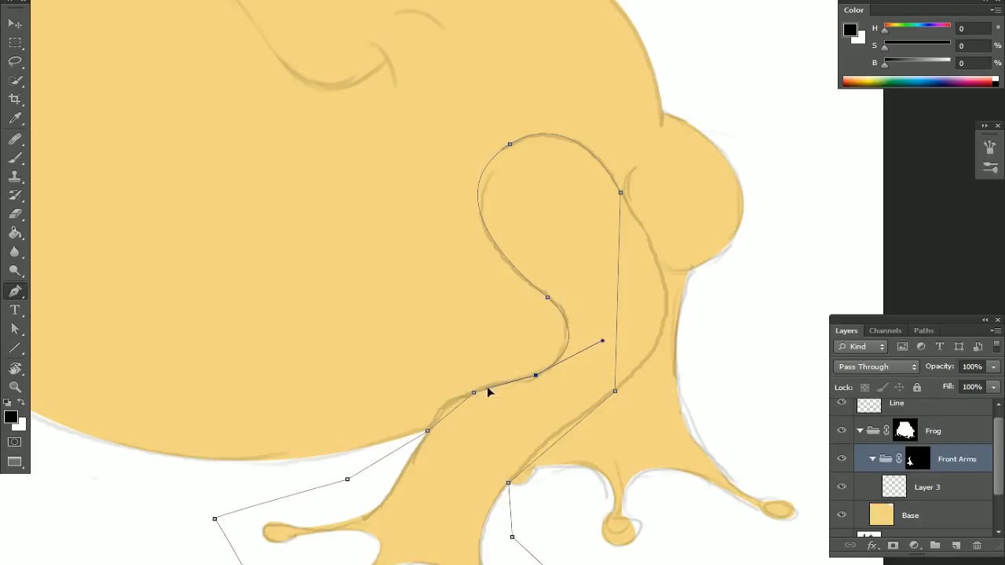
Curve the path along the lower inner forearm and the arm's outer edge to follow the sketch.
drag(474, 393, 431, 406)
drag(482, 343, 521, 152)
mouse_move(559, 295)
mouse_down()
mouse_move(545, 321)
mouse_move(562, 305)
mouse_up()
drag(614, 262, 724, 193)
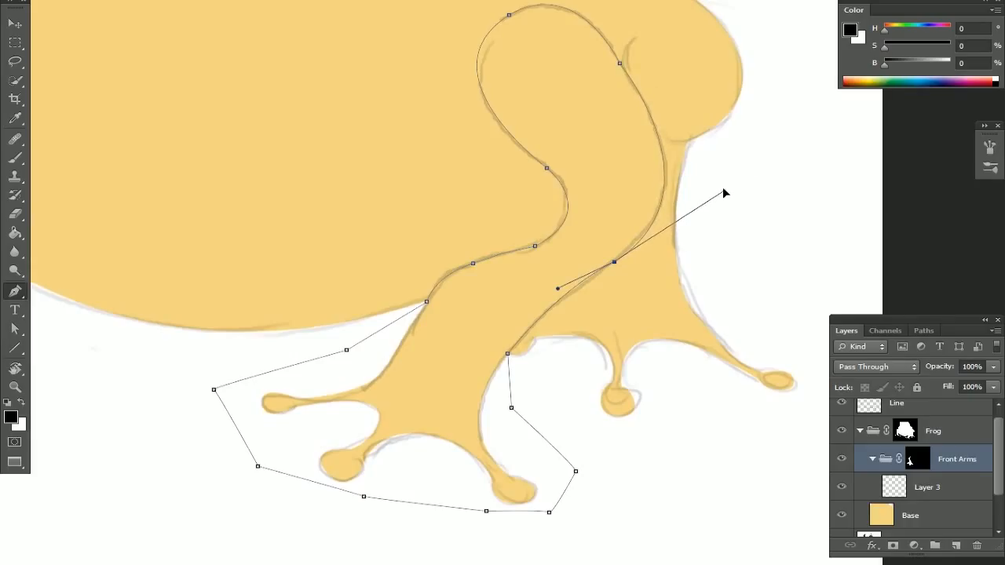
Adjust the path's anchor handles around the outer shoulder so the curve follows the sketched arm outline.
drag(717, 101, 589, 194)
drag(560, 123, 553, 126)
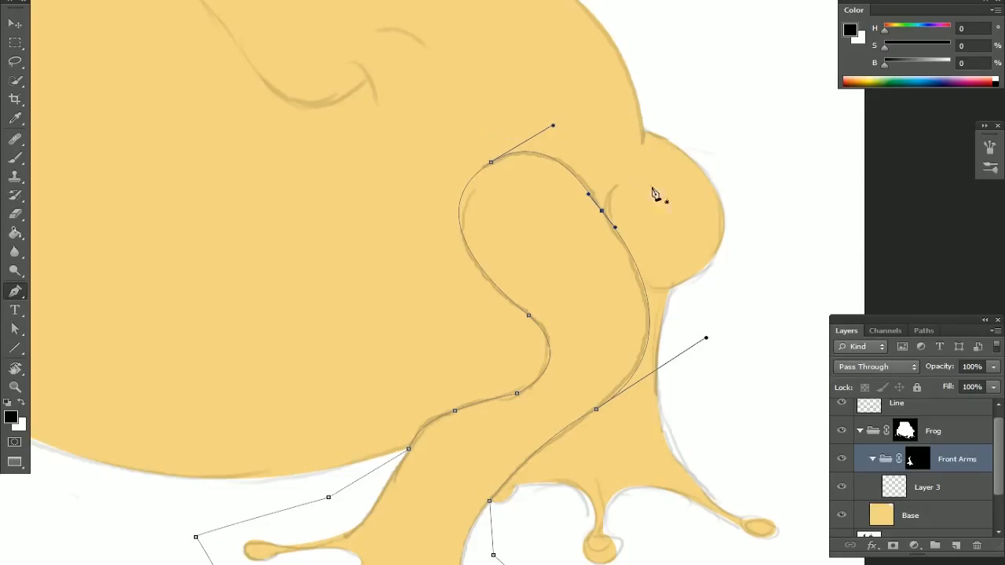
scroll(796, 288, down, 3)
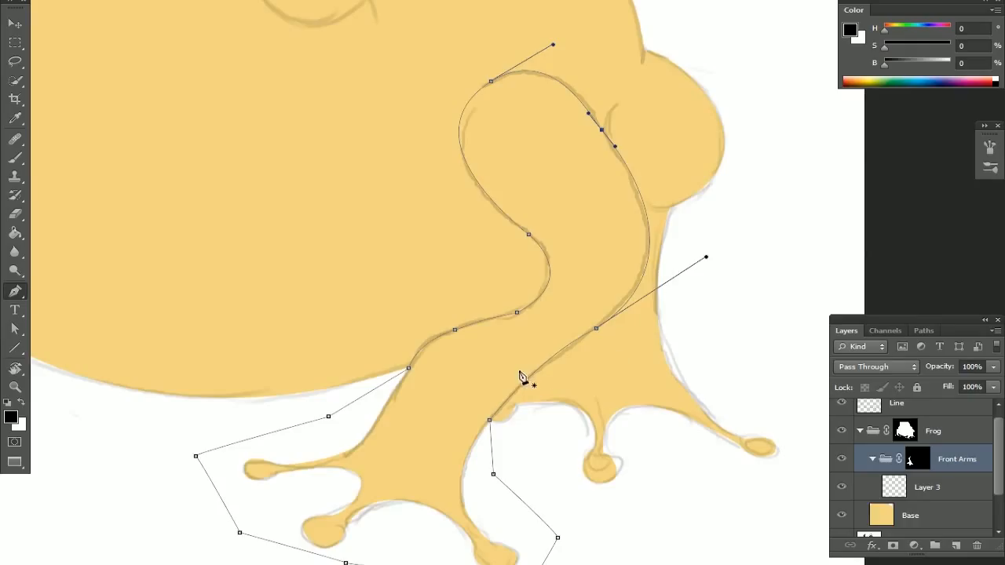
Move the path anchor beside the belly onto the exact corner where the forearm meets the body edge.
scroll(535, 426, up, 3)
scroll(537, 429, up, 2)
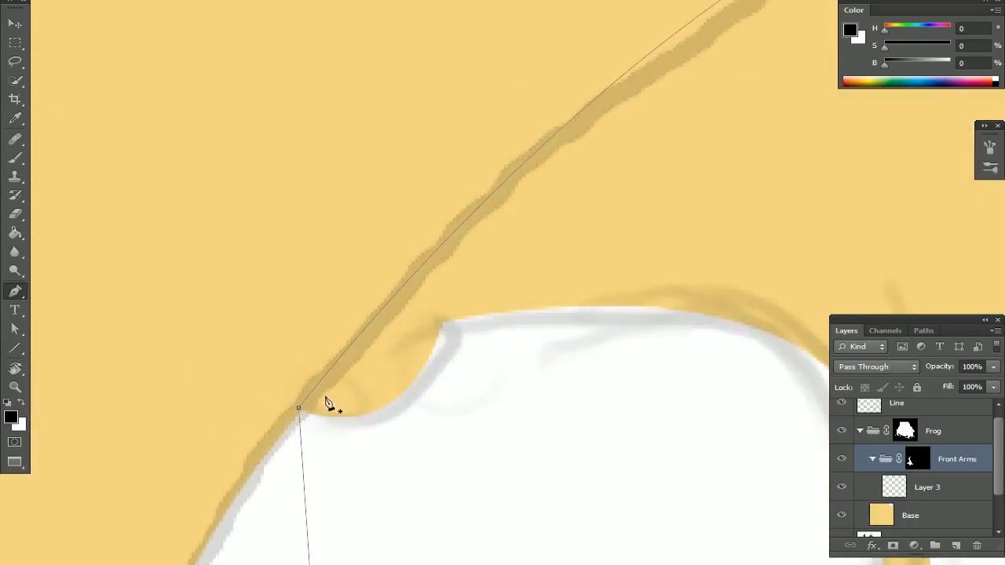
ctrl+click(298, 411)
scroll(275, 188, down, 2)
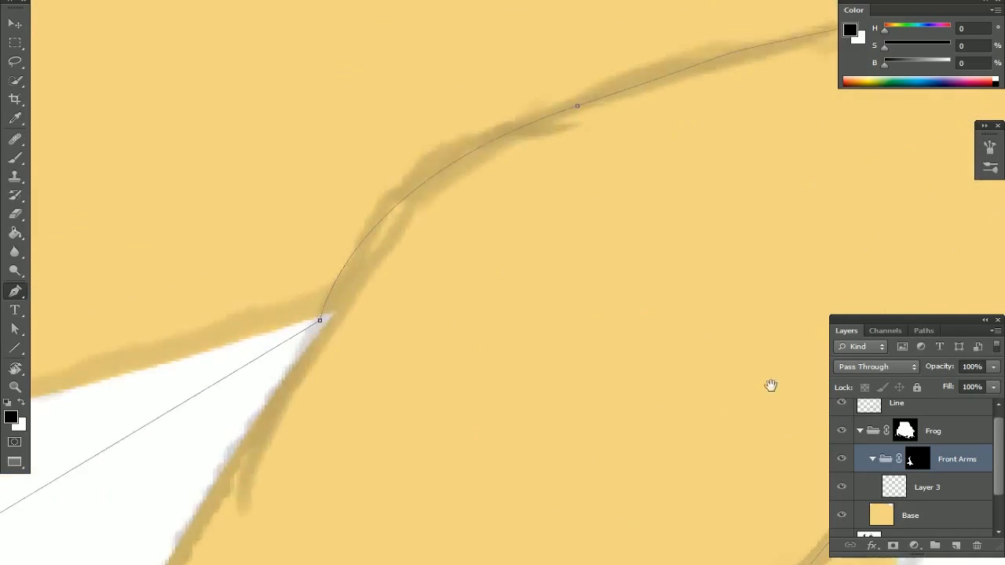
scroll(557, 379, up, 2)
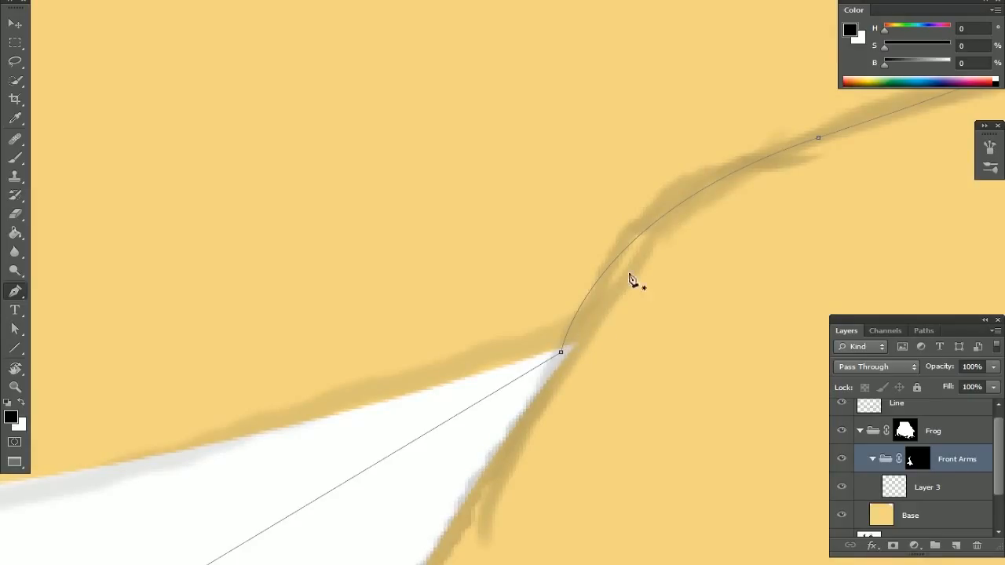
drag(562, 352, 573, 348)
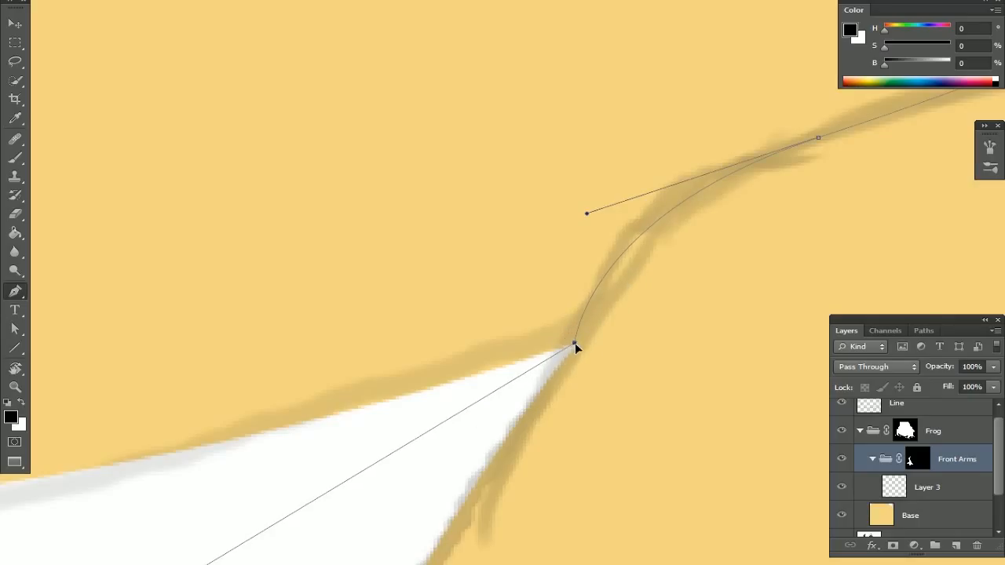
scroll(707, 311, down, 2)
scroll(707, 311, down, 3)
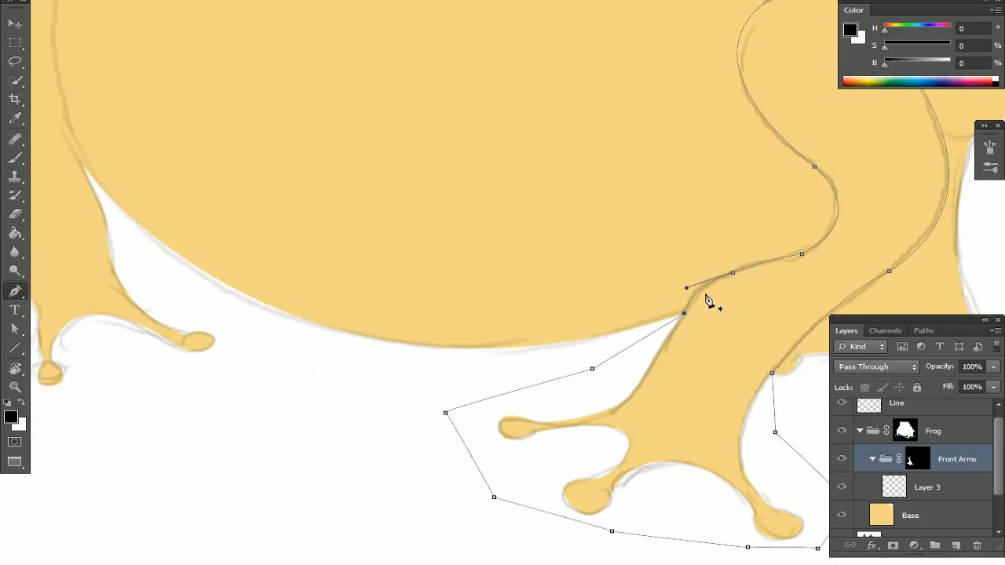
Convert the anchor below the inner elbow to a smooth point and extend its upper handle along the sketched bend.
drag(822, 175, 524, 210)
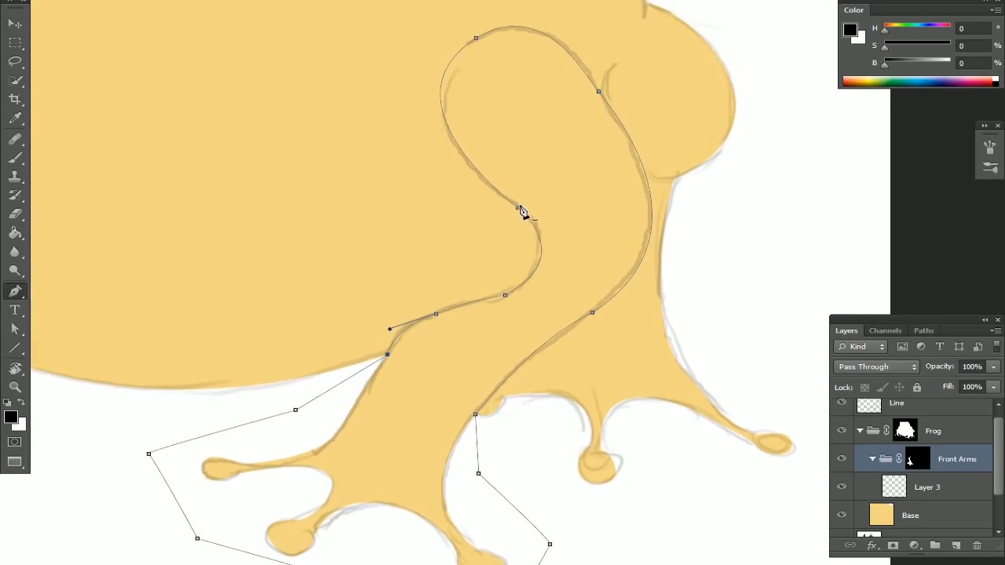
scroll(524, 211, up, 3)
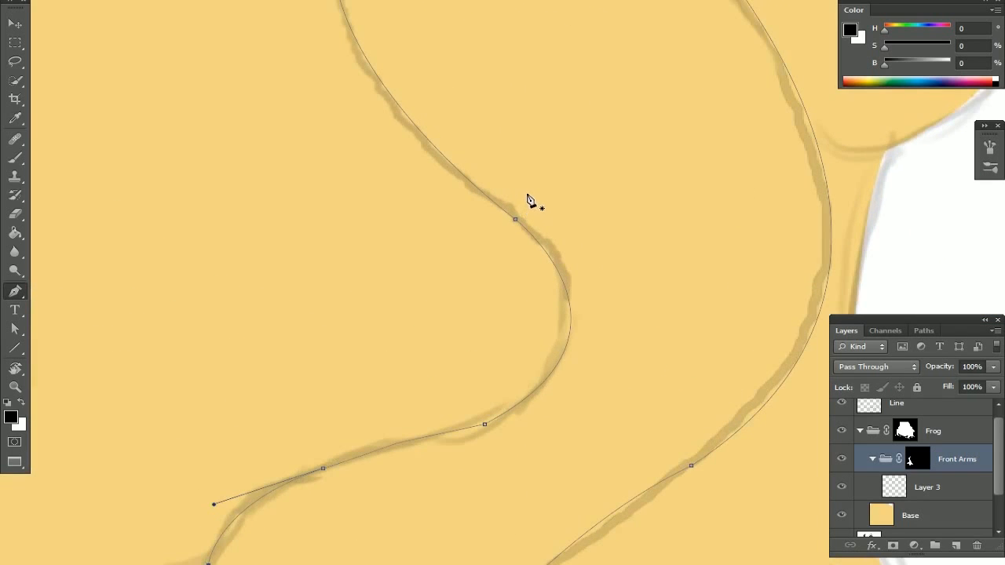
scroll(525, 208, down, 1)
scroll(444, 322, up, 1)
drag(440, 365, 461, 242)
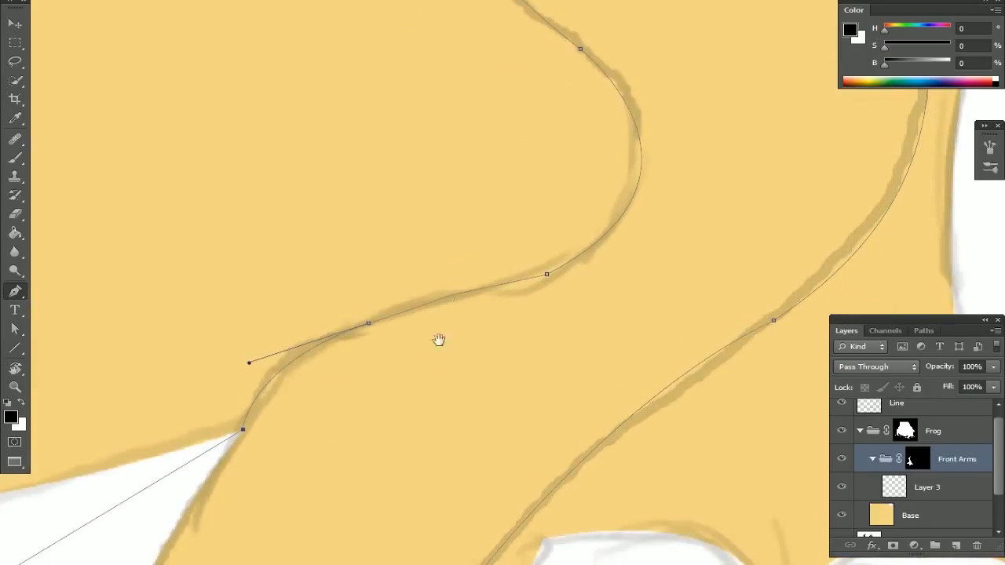
ctrl+click(547, 275)
drag(547, 275, 522, 285)
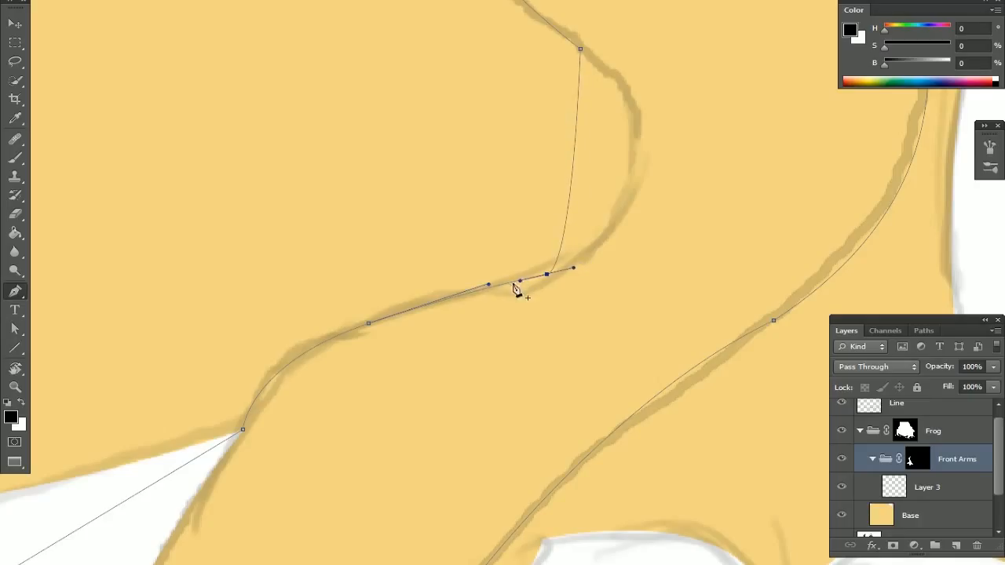
drag(573, 268, 720, 211)
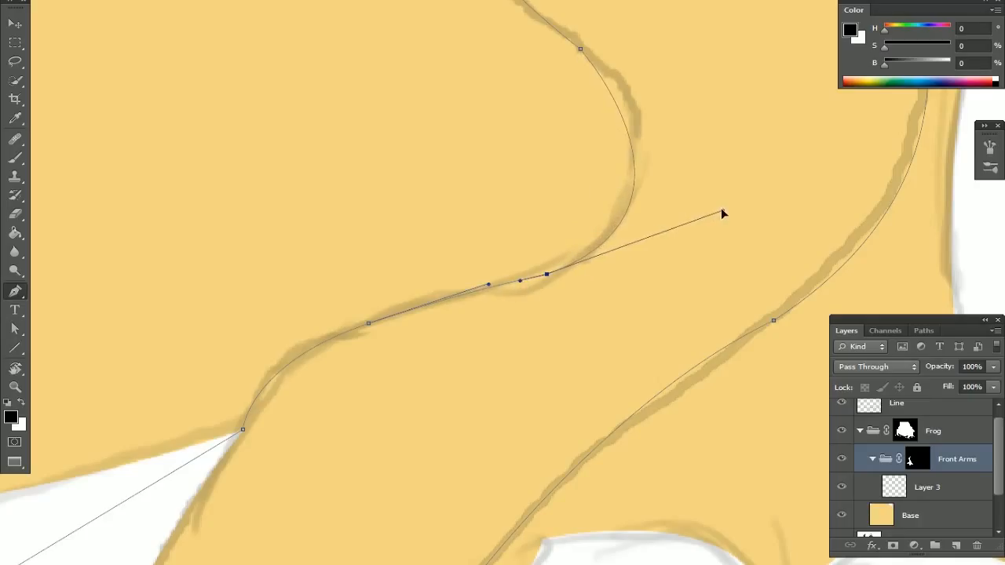
Fine-tune the inner elbow curve and shift the smoothed lower forearm anchor onto the sketch line.
drag(580, 48, 619, 69)
drag(716, 210, 709, 197)
drag(371, 323, 259, 352)
drag(367, 322, 379, 316)
Convert the finished arm path into a new anti-aliased selection with a feather radius of 0 pixels.
key(a)
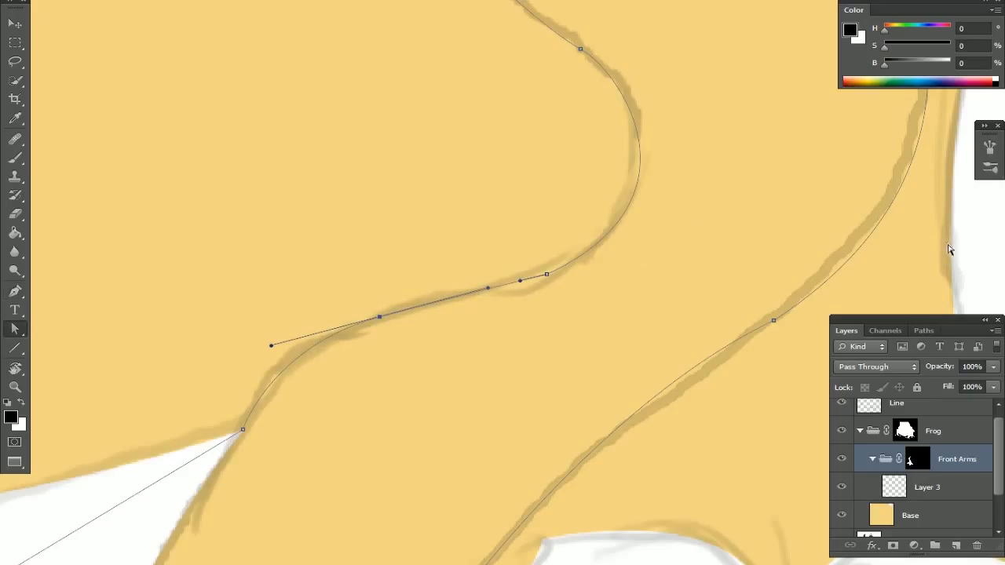
scroll(860, 244, down, 2)
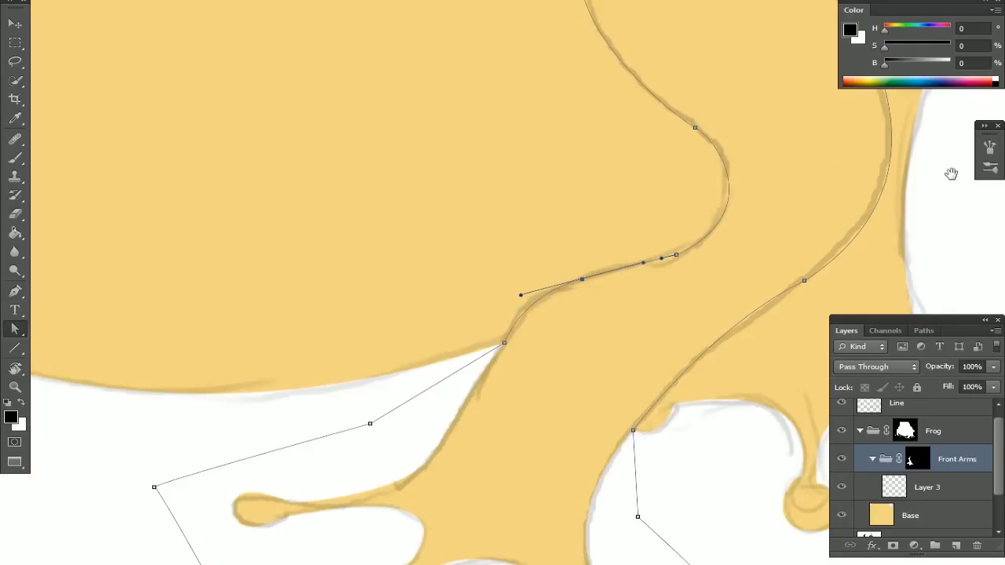
drag(951, 171, 741, 240)
scroll(741, 227, down, 2)
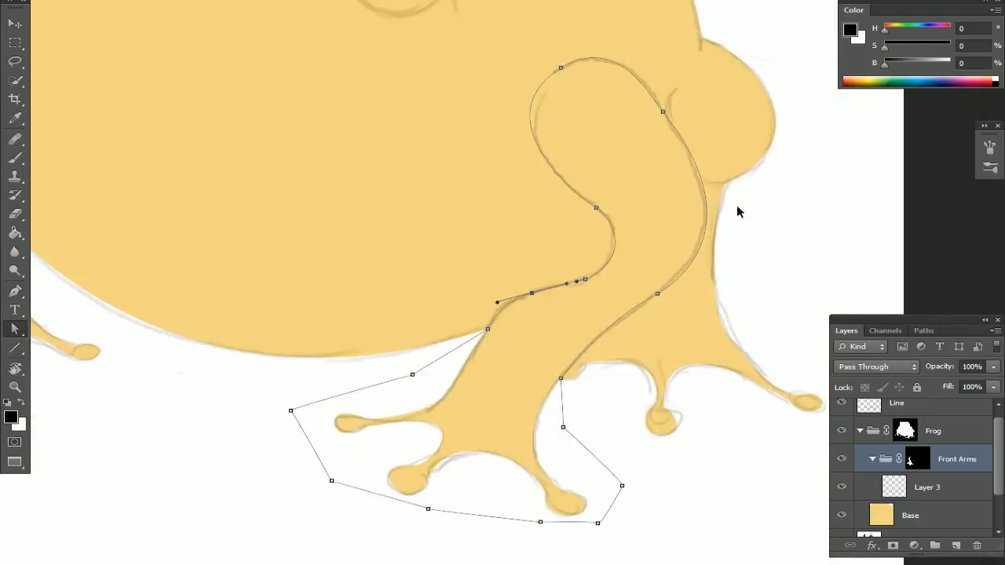
right_click(655, 147)
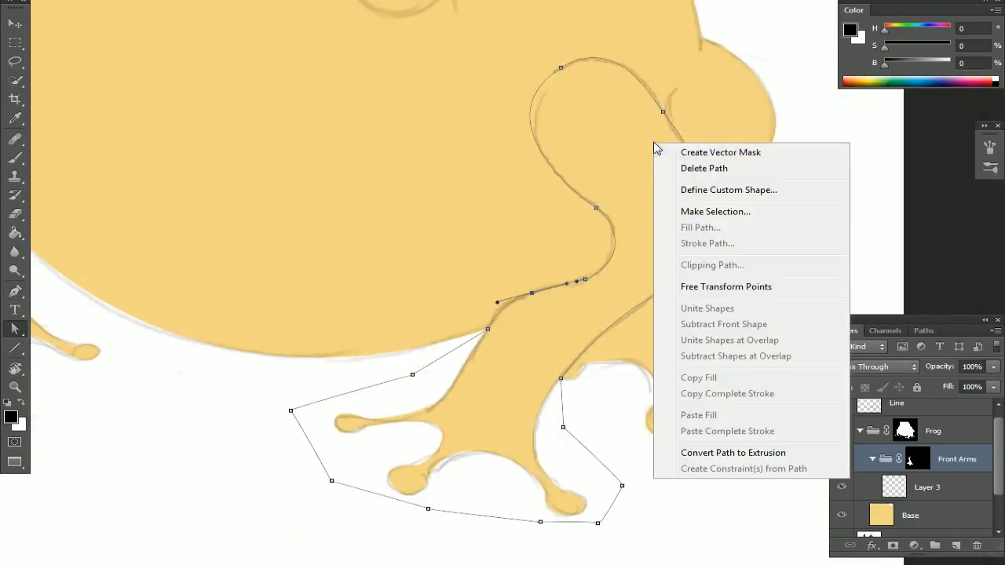
click(742, 212)
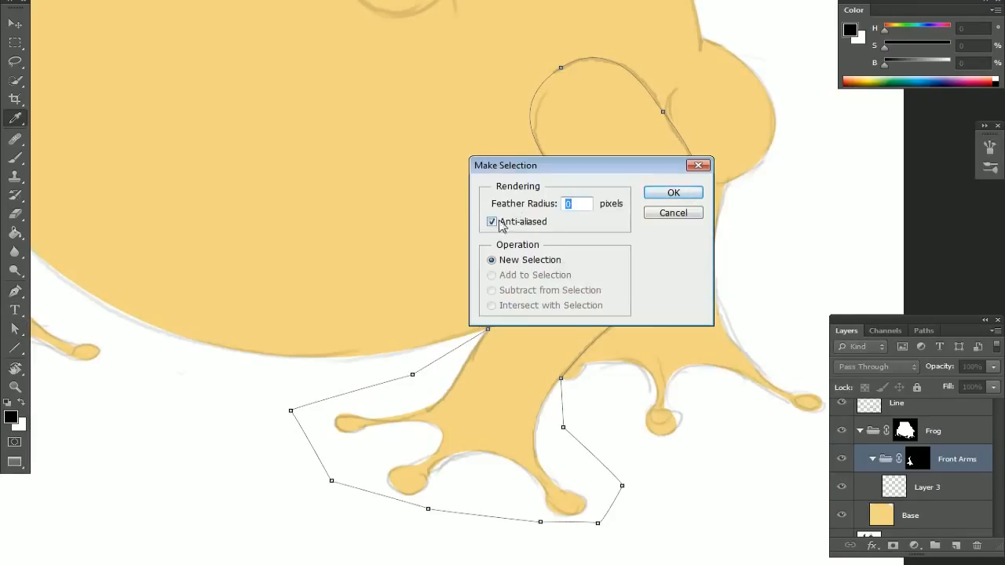
click(677, 193)
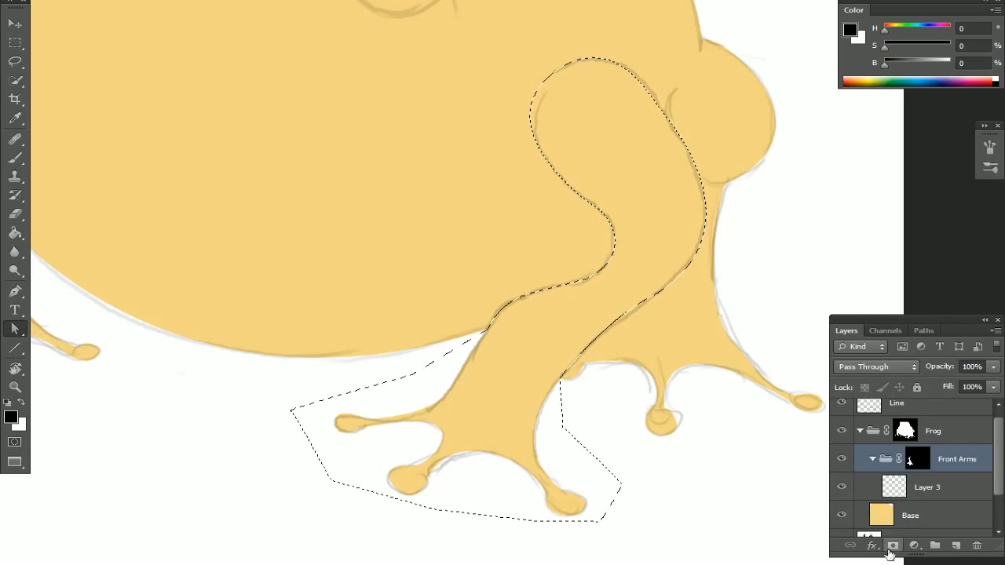
Fill the selected arm area with white on the Front Arms group's existing mask.
click(918, 462)
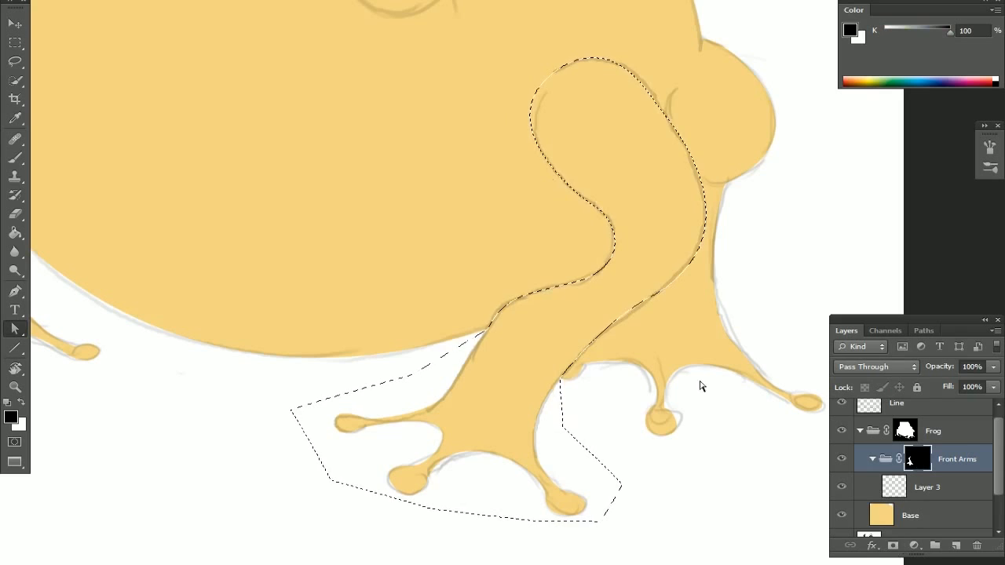
click(893, 545)
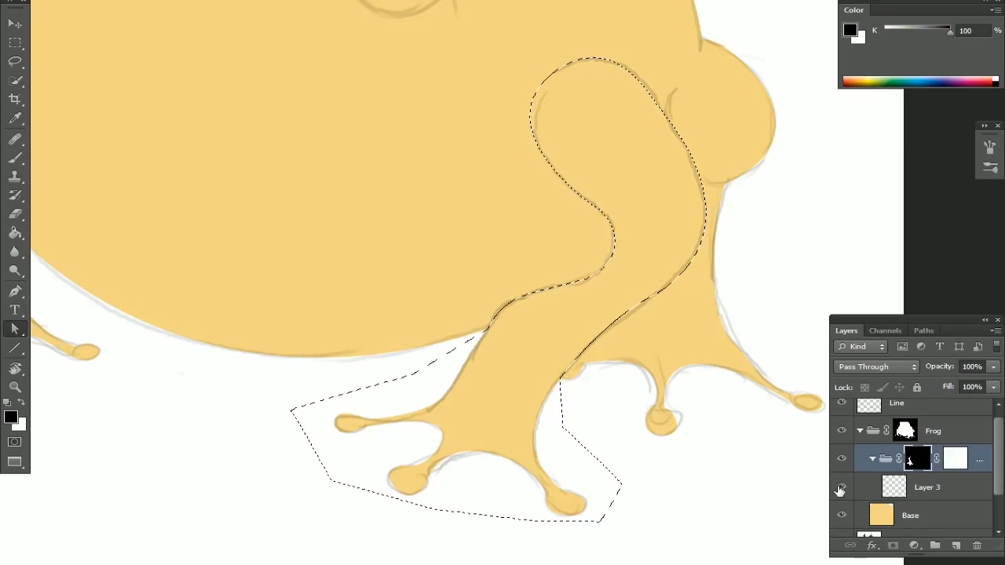
key(ctrl+z)
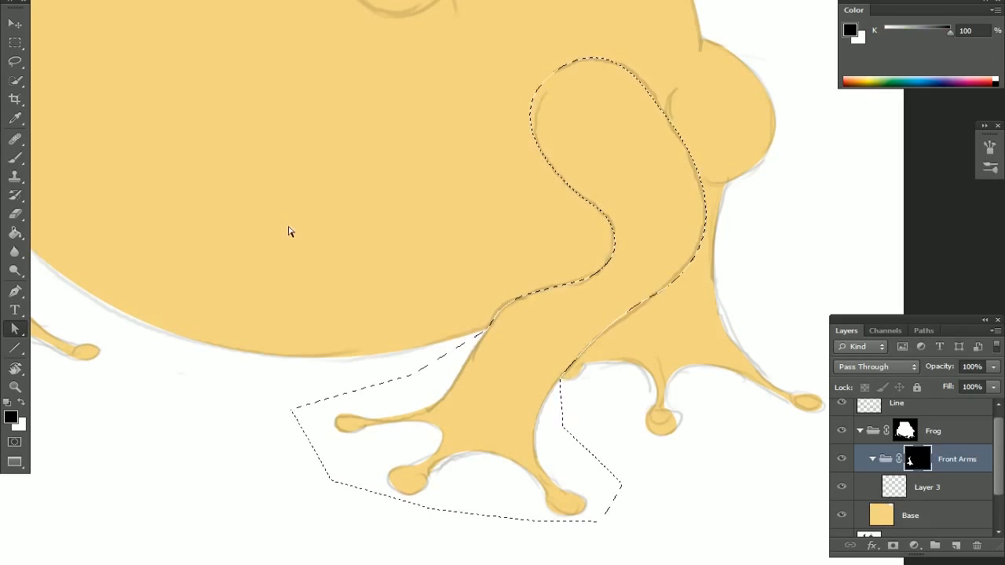
key(g)
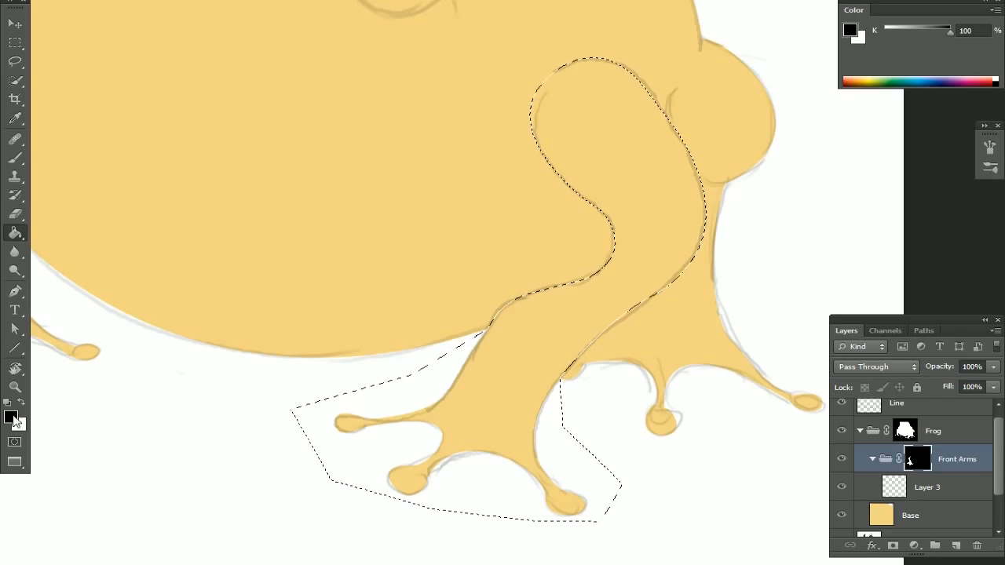
key(x)
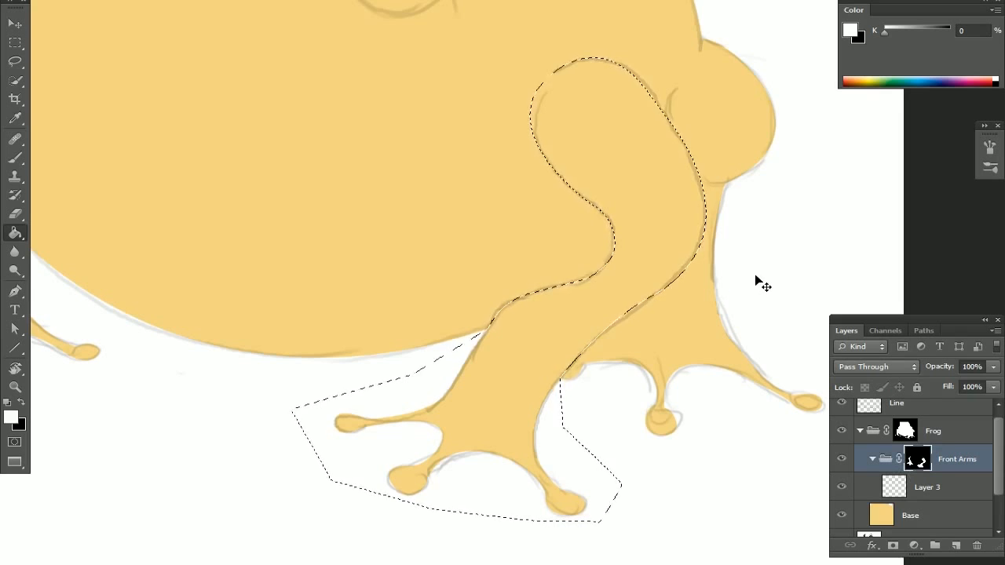
Clear the selection and brush blue (H 193, S 74, B 92) over the masked arm on Layer 3.
key(b)
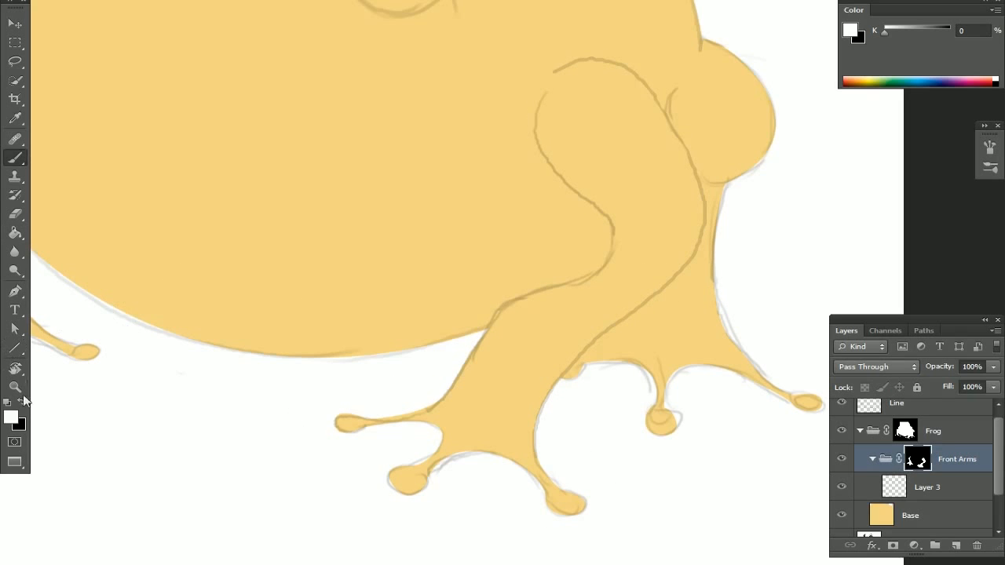
click(894, 81)
click(888, 495)
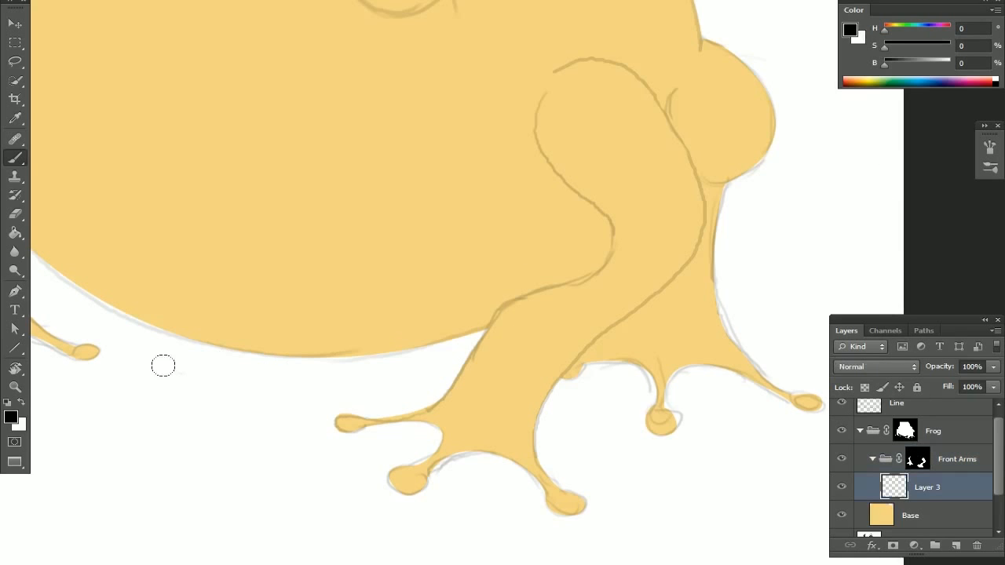
click(922, 80)
mouse_move(597, 273)
mouse_down()
mouse_move(478, 337)
mouse_move(560, 260)
mouse_move(678, 263)
mouse_move(576, 168)
mouse_move(652, 102)
mouse_up()
drag(514, 428, 574, 284)
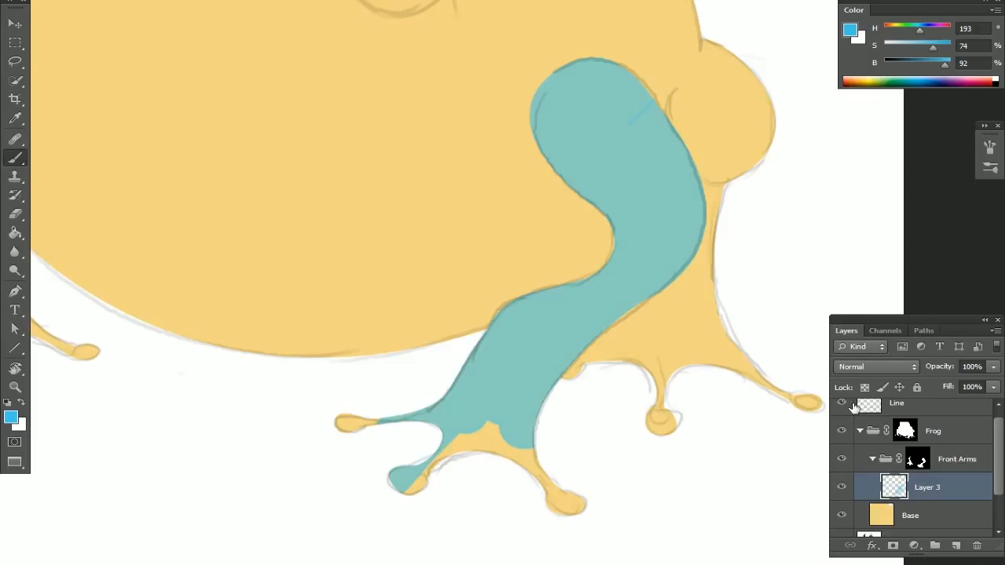
Hide the Line layer and examine the painted arm's mask edges closely, especially where the forearm meets the belly.
click(842, 403)
scroll(515, 179, down, 1)
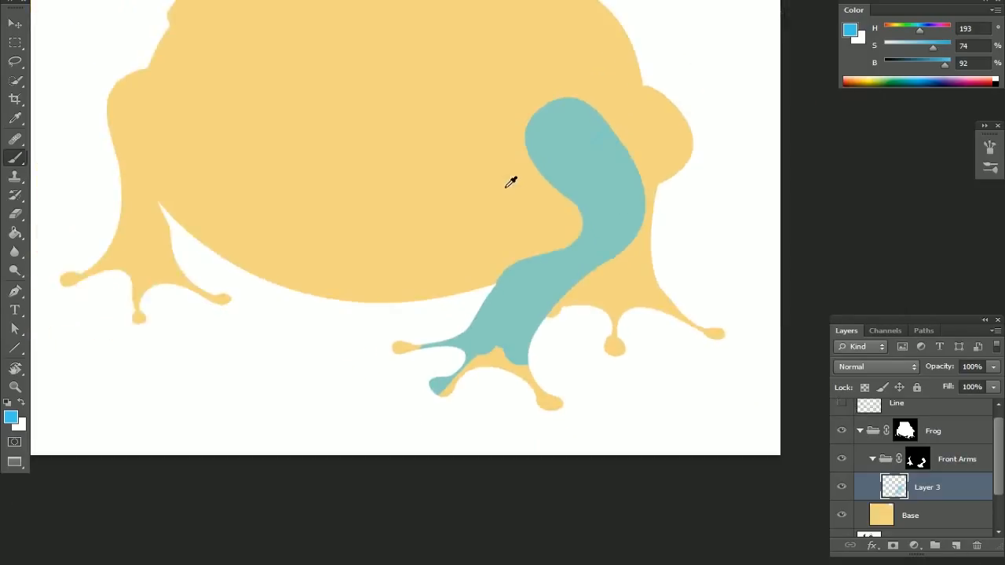
scroll(511, 182, up, 5)
drag(489, 391, 490, 257)
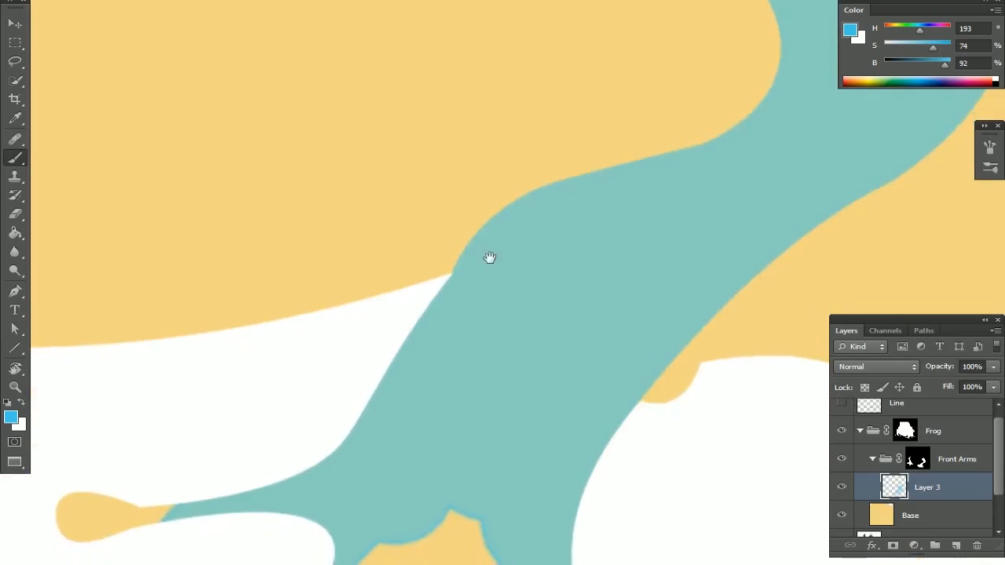
scroll(489, 228, up, 4)
scroll(504, 246, down, 2)
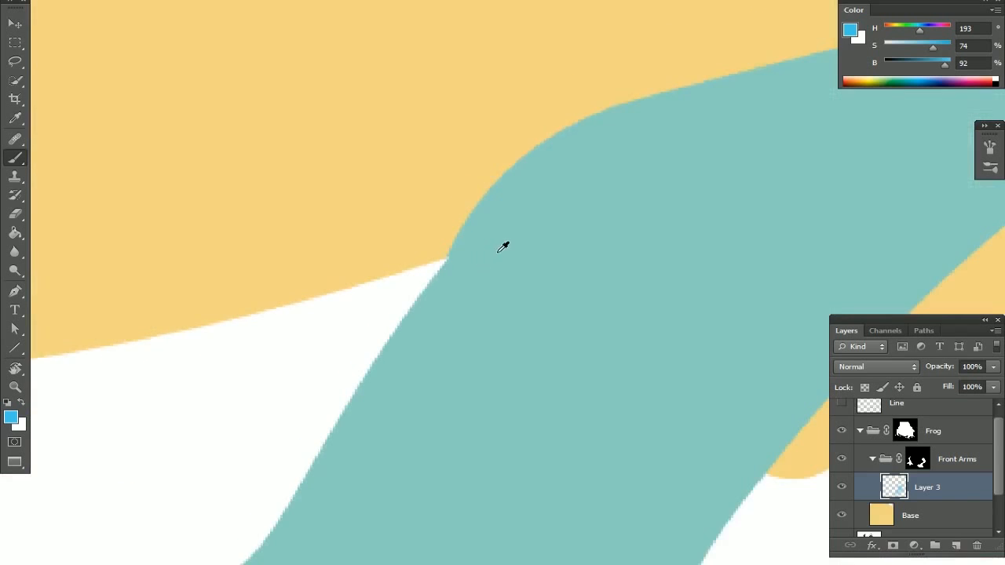
scroll(504, 247, down, 4)
scroll(591, 246, up, 2)
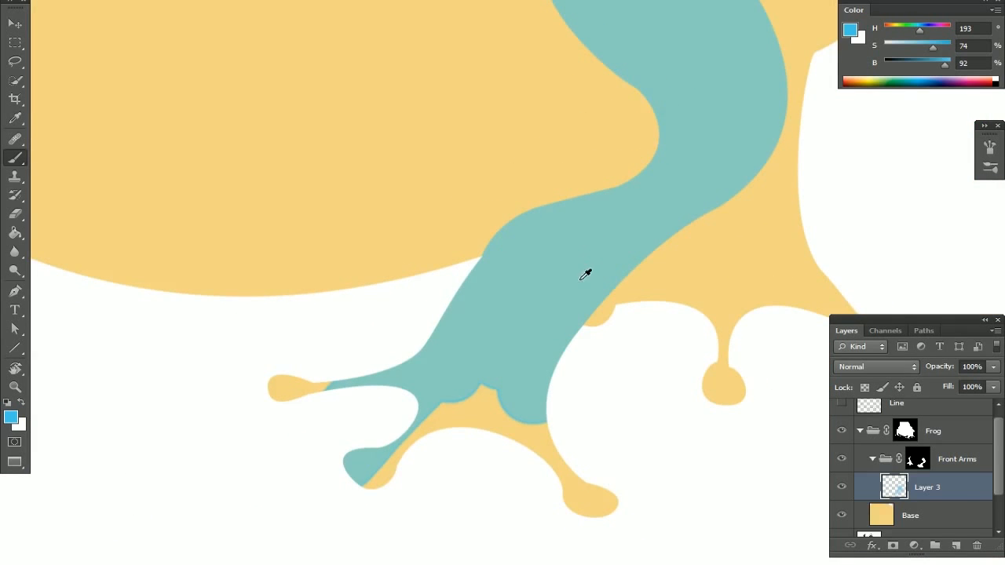
scroll(588, 272, up, 3)
scroll(318, 215, up, 3)
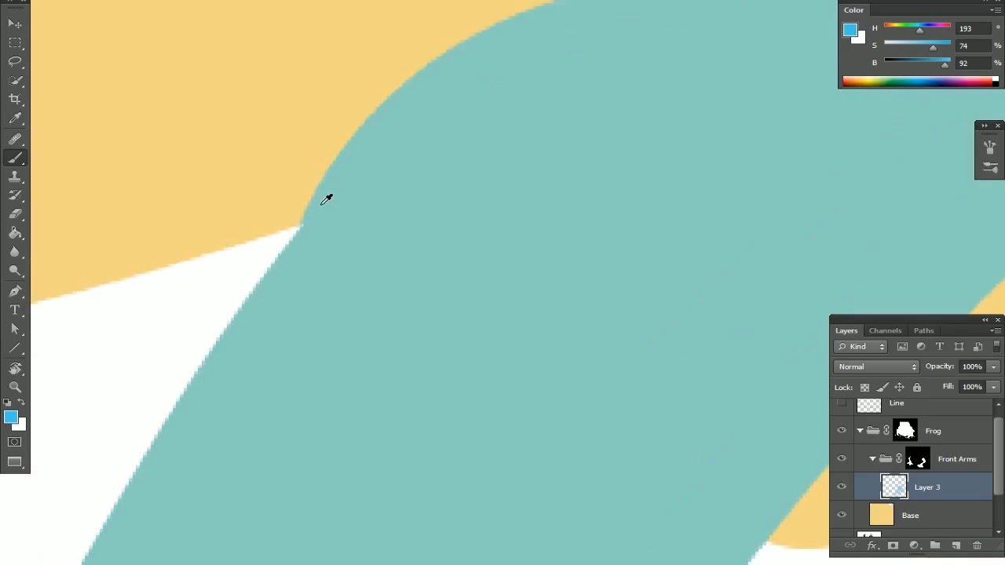
scroll(309, 223, down, 3)
scroll(312, 222, down, 1)
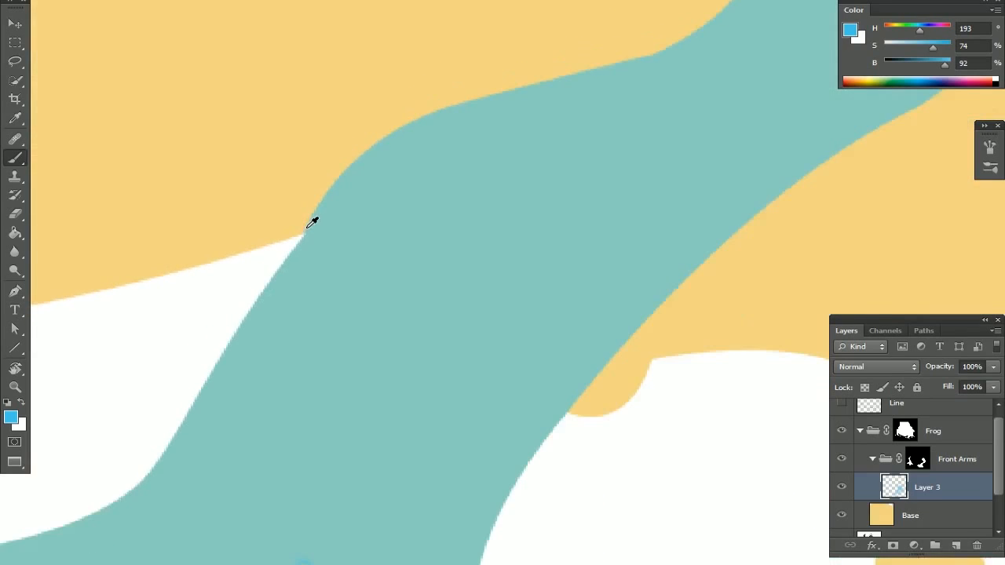
scroll(312, 224, up, 4)
scroll(322, 223, up, 2)
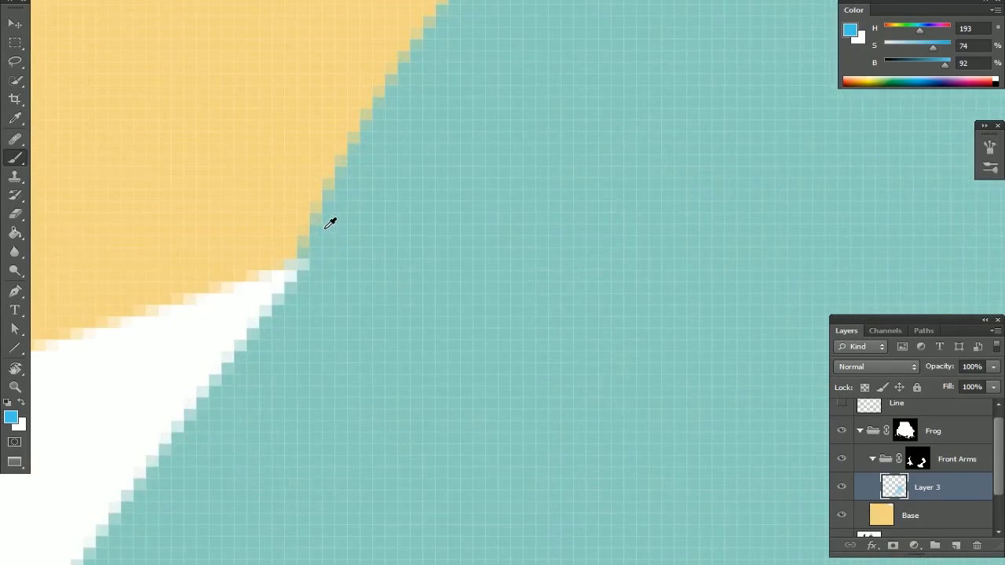
Paint white on the Frog group's mask with the hard 25 px brush preset to clean up the edge where the forearm meets the belly.
click(905, 430)
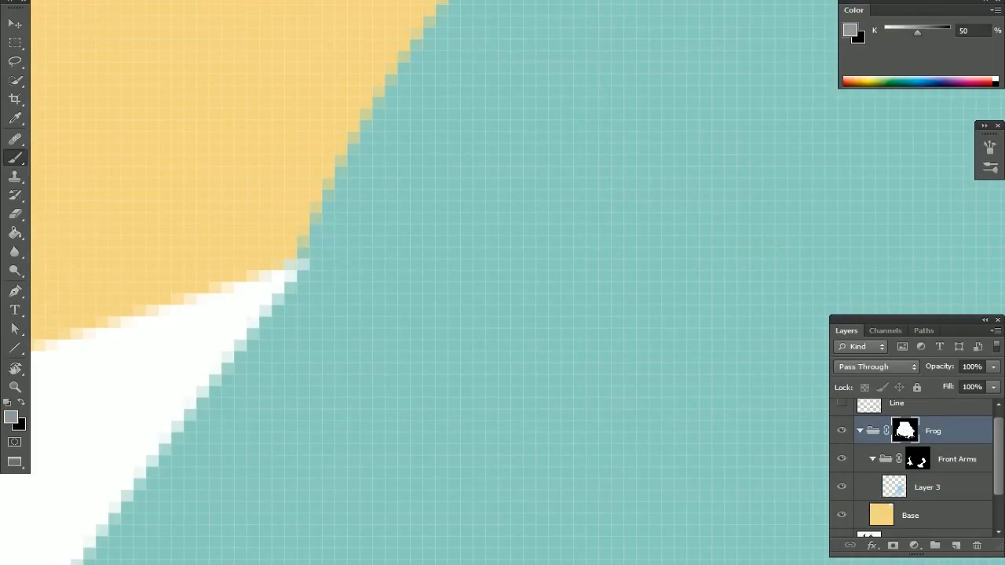
click(6, 402)
click(991, 167)
click(752, 281)
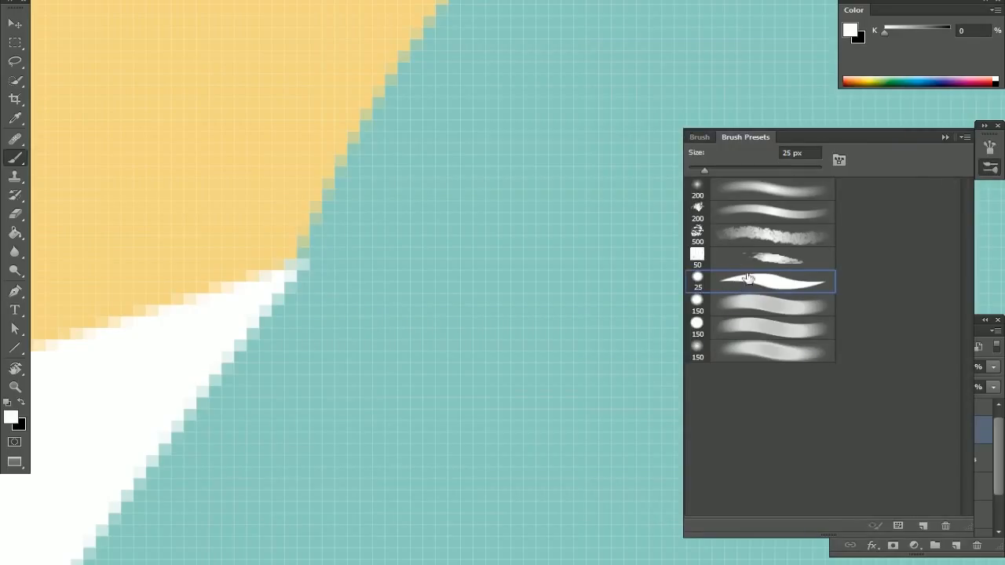
click(989, 169)
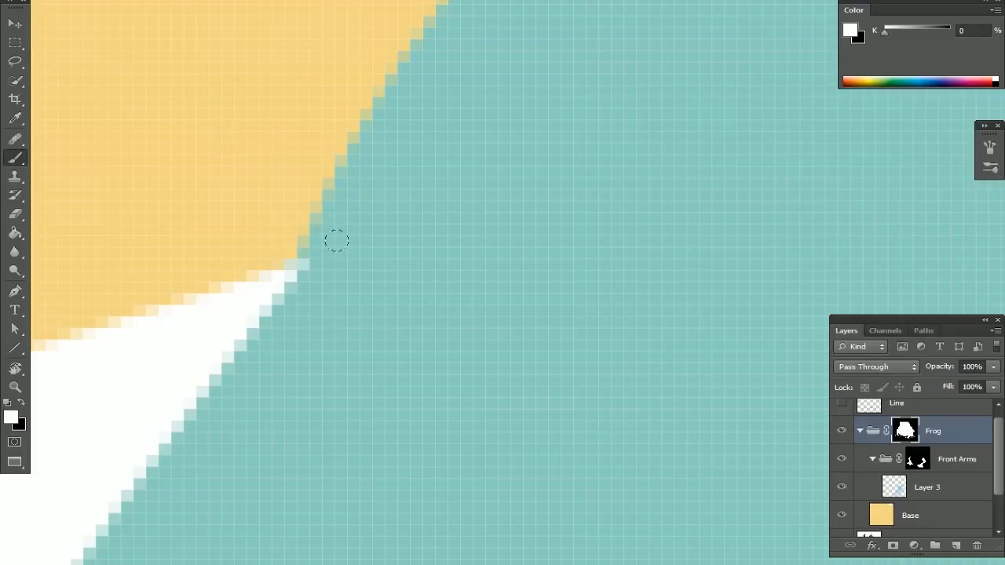
drag(321, 254, 304, 289)
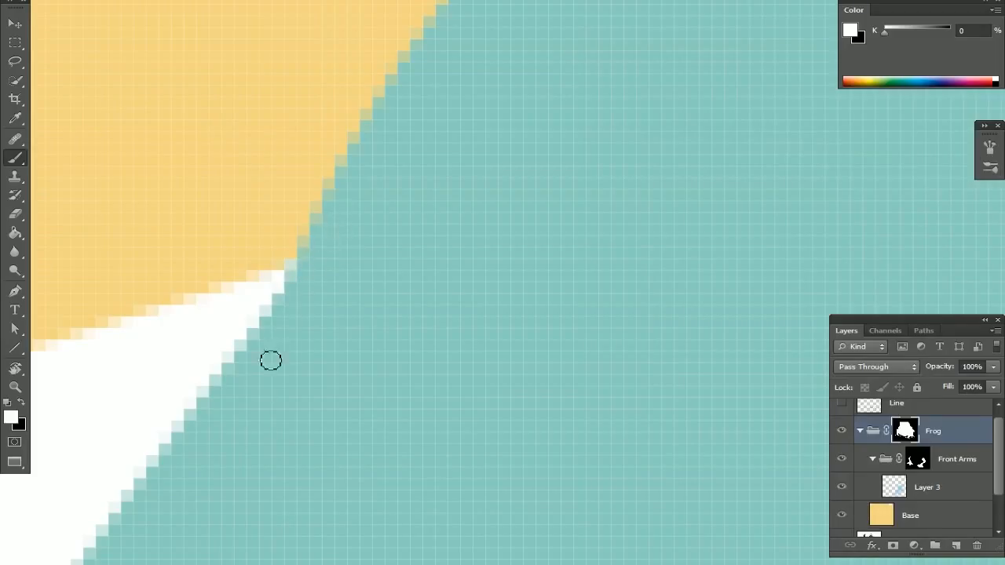
scroll(418, 328, down, 2)
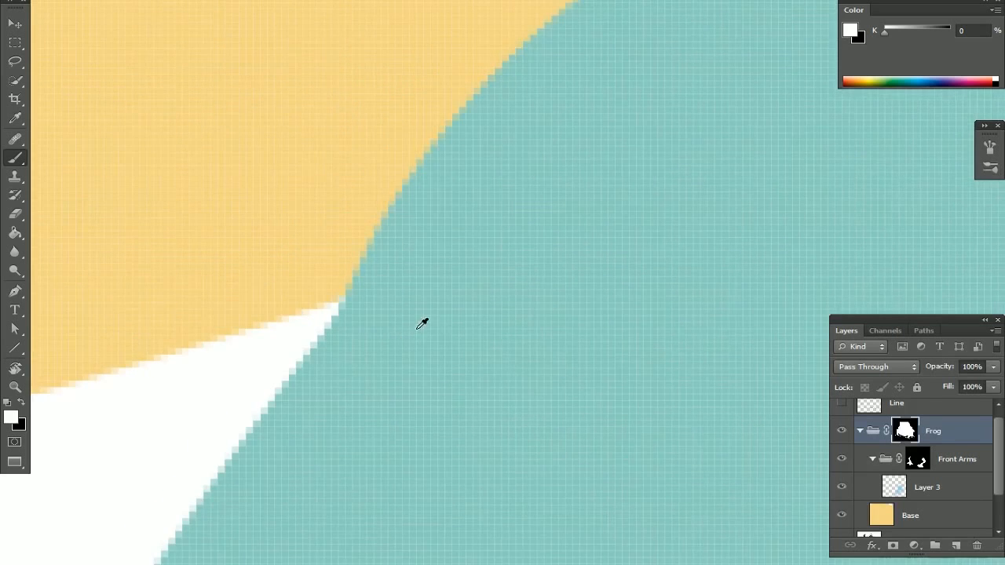
scroll(421, 324, down, 8)
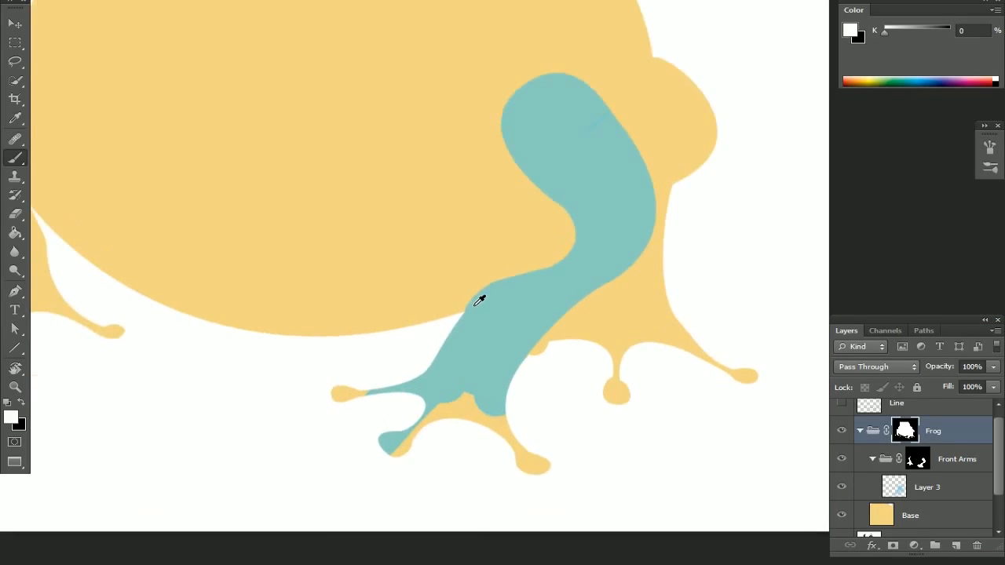
scroll(475, 298, down, 2)
drag(330, 238, 476, 303)
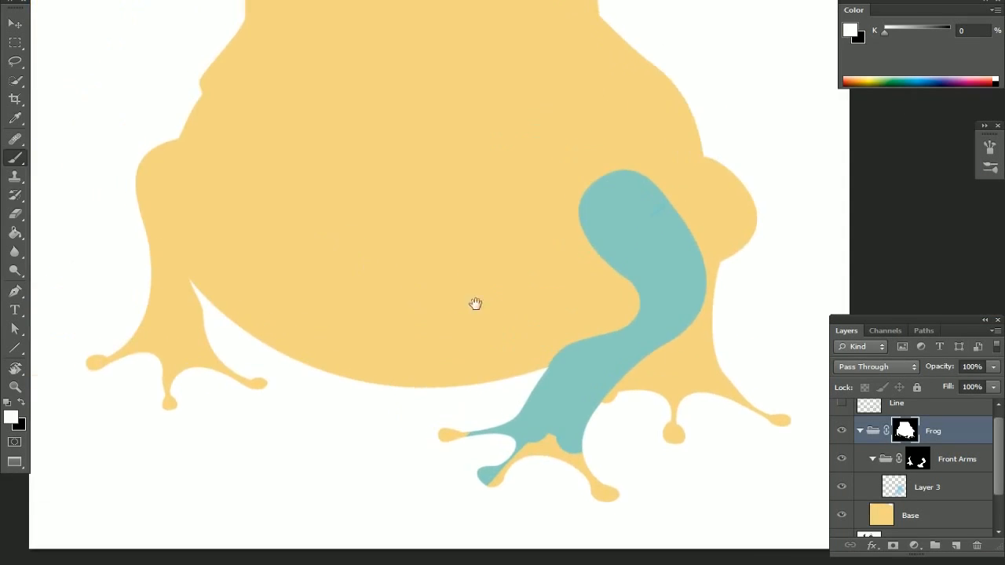
Discard the earlier paint on Layer 3 and brush solid blue (H 193, S 74, B 92) over both masked front arms.
click(920, 488)
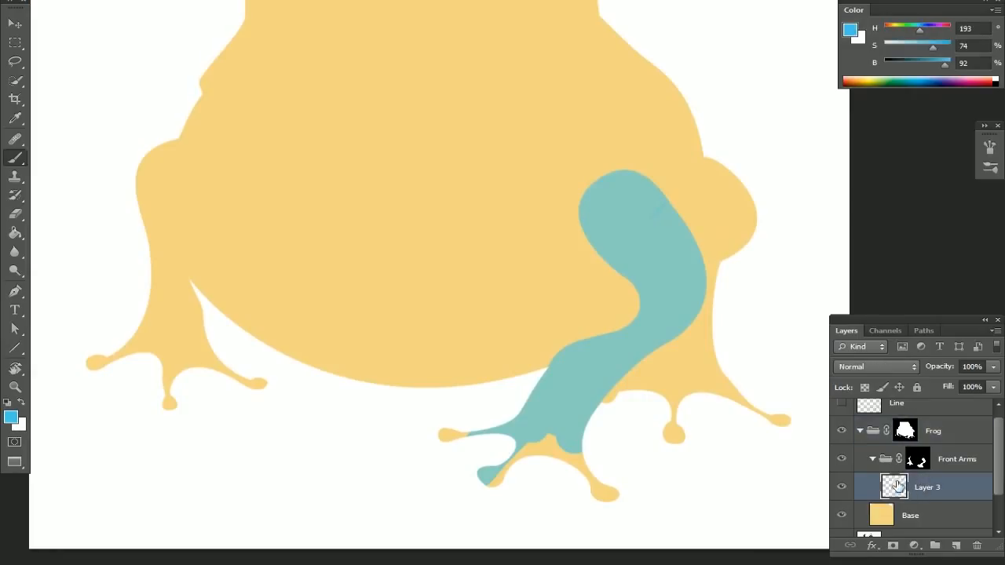
key(ctrl+alt+z)
key(ctrl+alt+z)
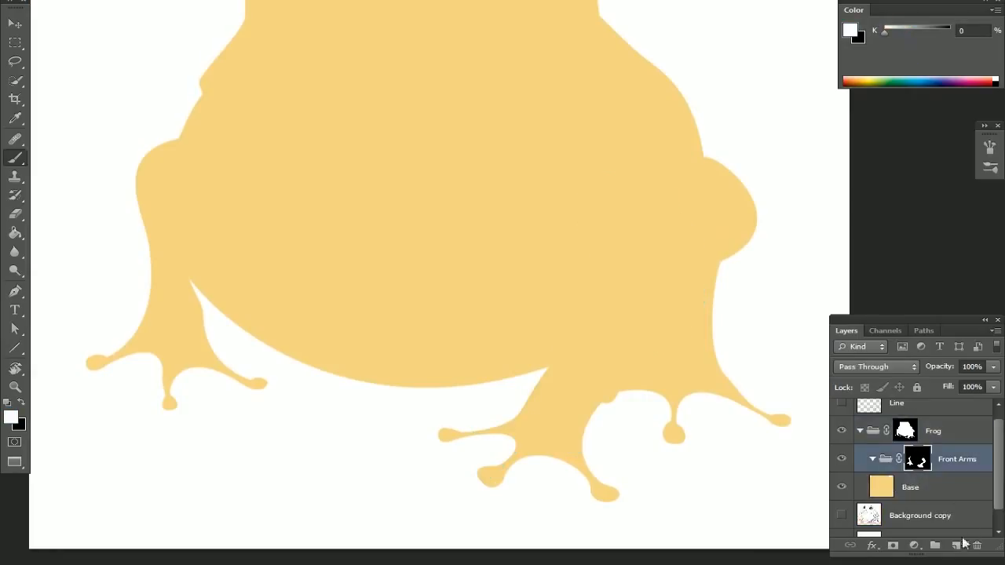
key(ctrl+shift+z)
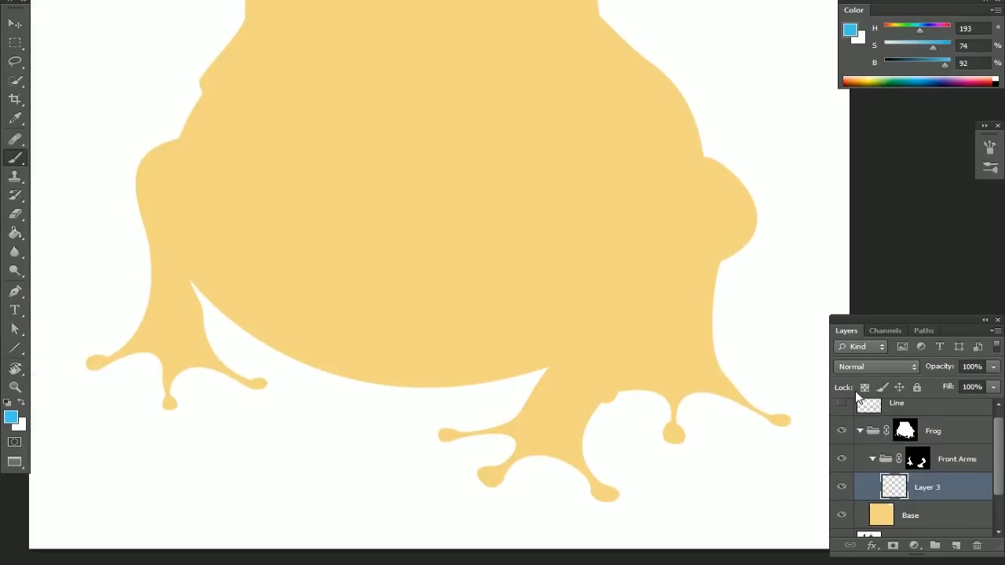
mouse_move(78, 236)
mouse_down()
mouse_move(225, 211)
mouse_move(810, 257)
mouse_move(693, 263)
mouse_move(496, 300)
mouse_move(751, 370)
mouse_move(633, 252)
mouse_move(535, 291)
mouse_move(684, 203)
mouse_move(452, 332)
mouse_move(640, 368)
mouse_move(449, 307)
mouse_move(85, 263)
mouse_move(559, 398)
mouse_move(497, 407)
mouse_move(47, 284)
mouse_move(480, 141)
mouse_move(761, 216)
mouse_move(260, 117)
mouse_move(139, 132)
mouse_move(154, 334)
mouse_move(549, 411)
mouse_move(665, 181)
mouse_move(552, 168)
mouse_move(566, 353)
mouse_move(585, 426)
mouse_up()
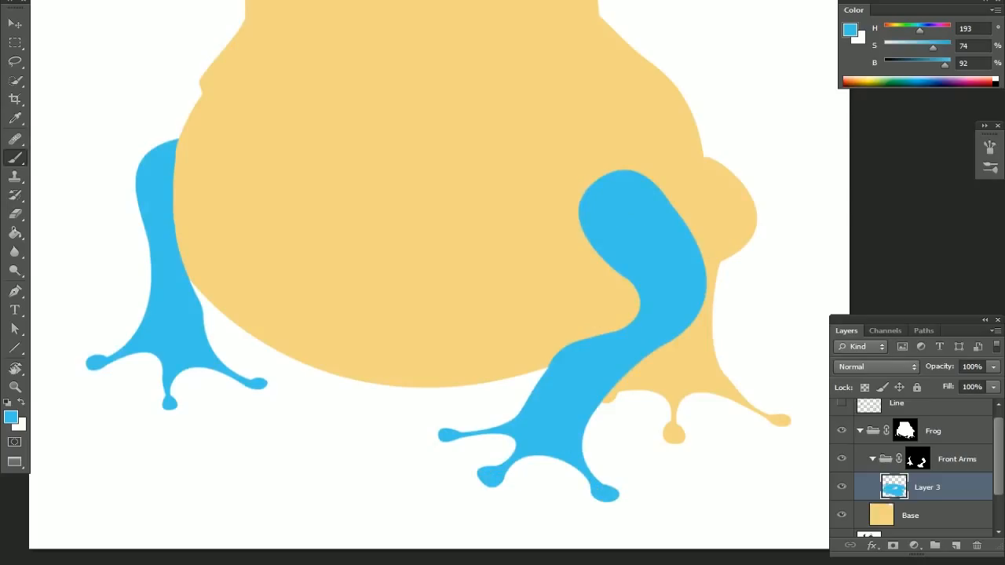
scroll(591, 289, down, 2)
scroll(730, 196, down, 1)
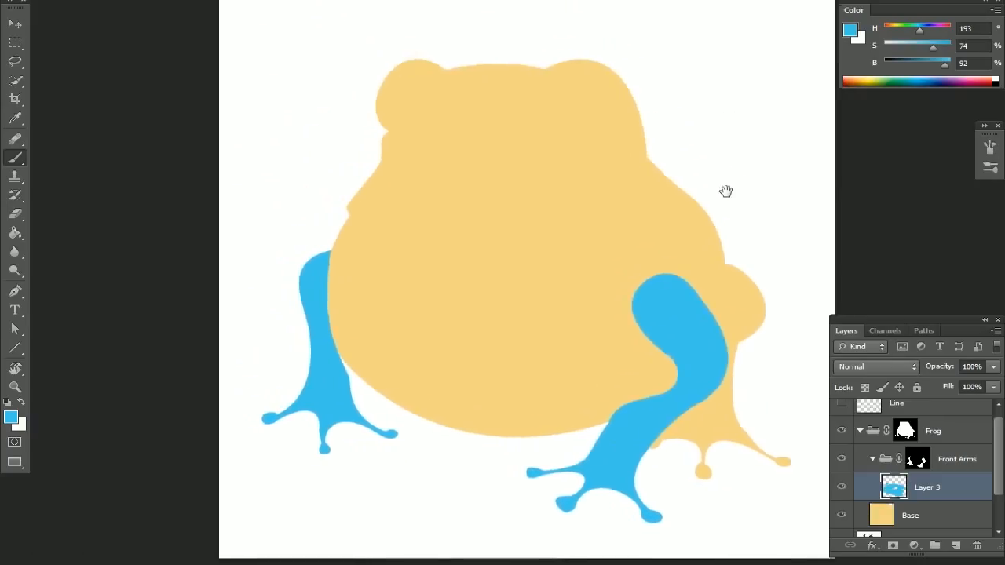
scroll(711, 180, up, 1)
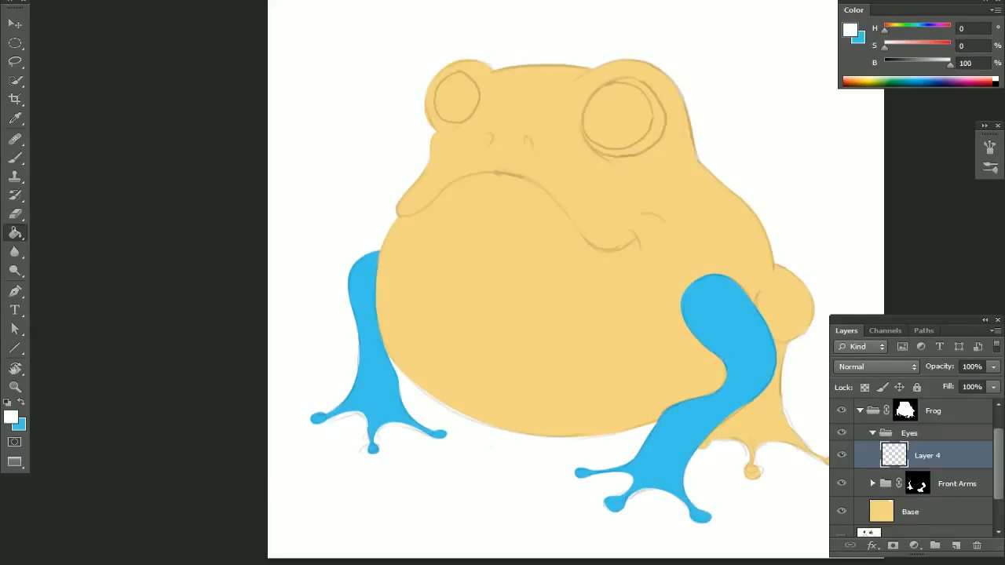
Draw a circular selection around the frog's larger eye with the Elliptical Marquee tool.
mouse_move(913, 209)
mouse_down()
mouse_move(822, 204)
mouse_move(832, 235)
mouse_up()
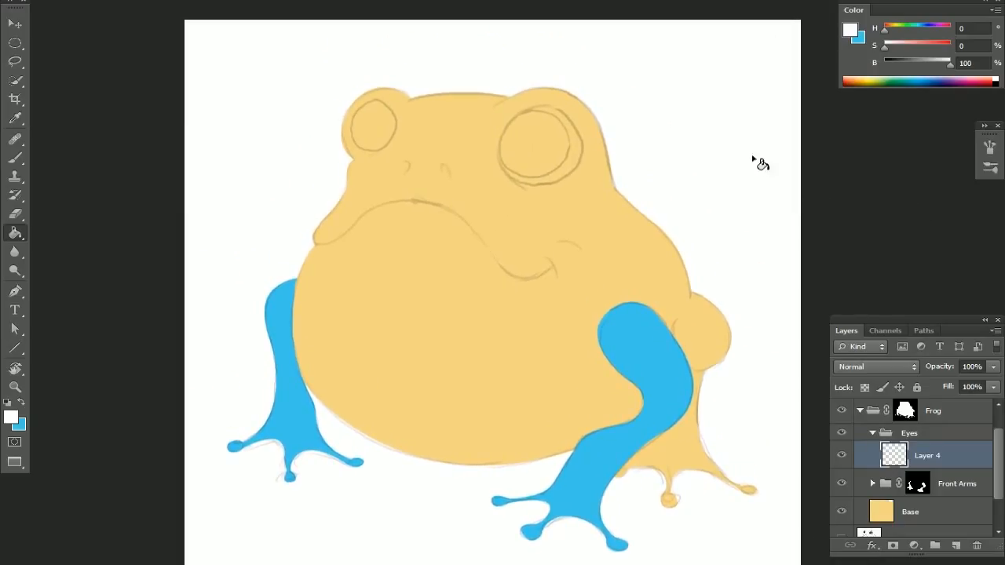
click(872, 433)
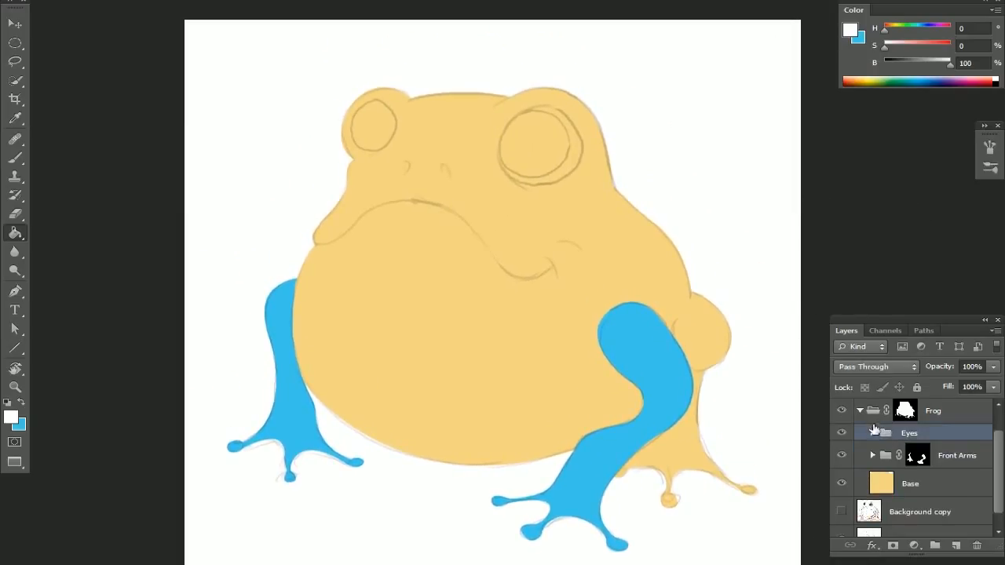
click(873, 433)
drag(596, 123, 624, 182)
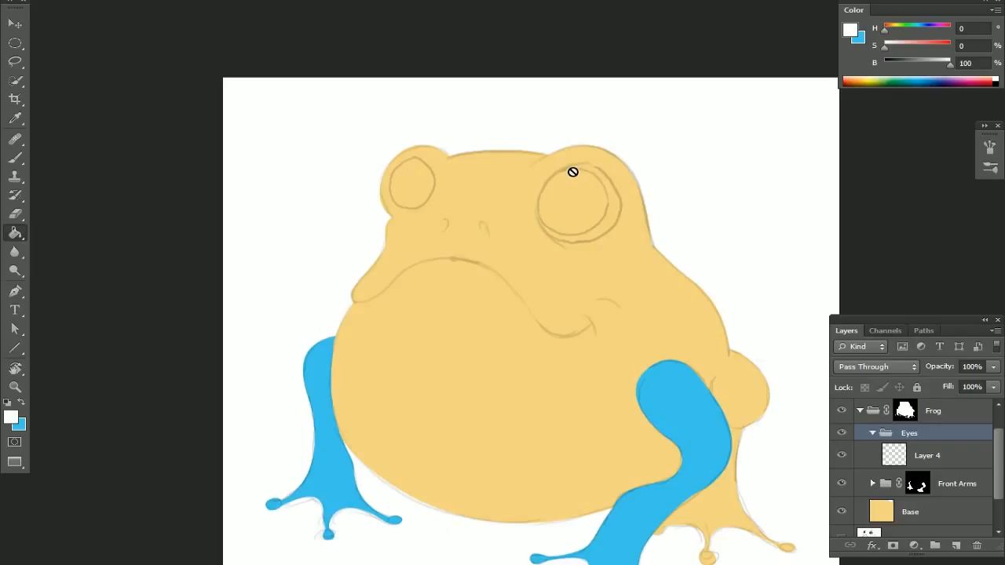
click(14, 44)
right_click(12, 42)
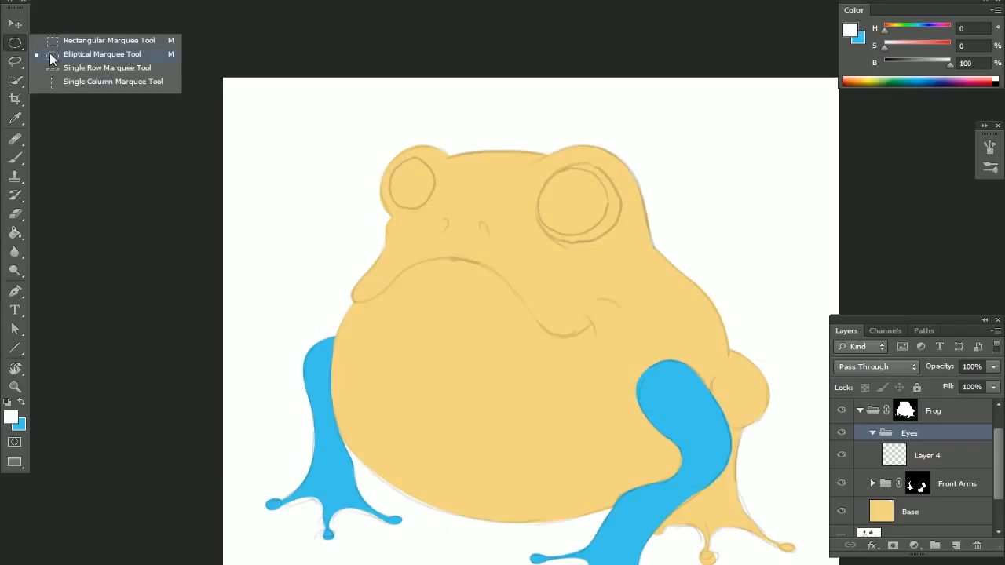
click(51, 58)
click(14, 47)
click(58, 55)
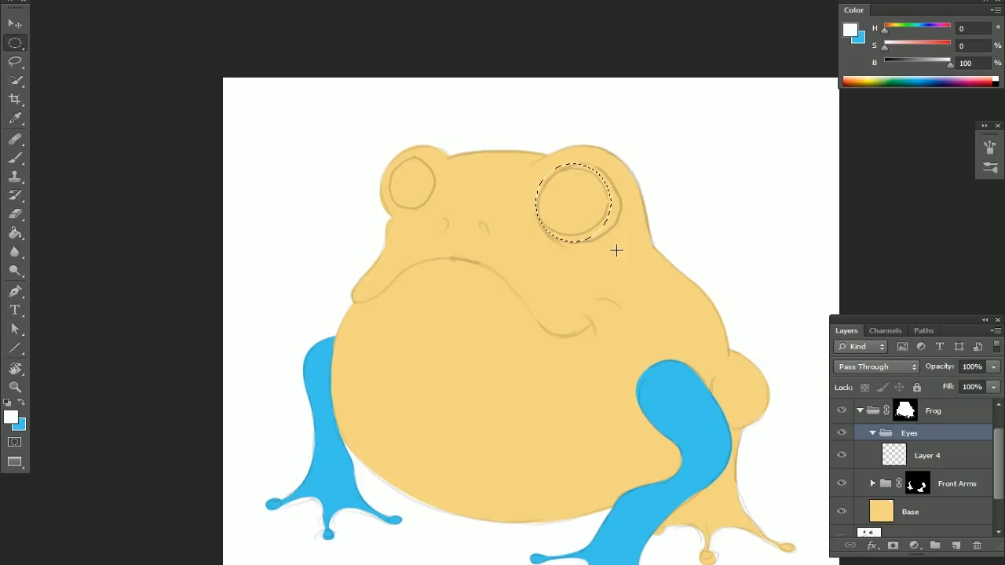
Fill the circular eye selection with white on Layer 4 in the Eyes group.
click(900, 458)
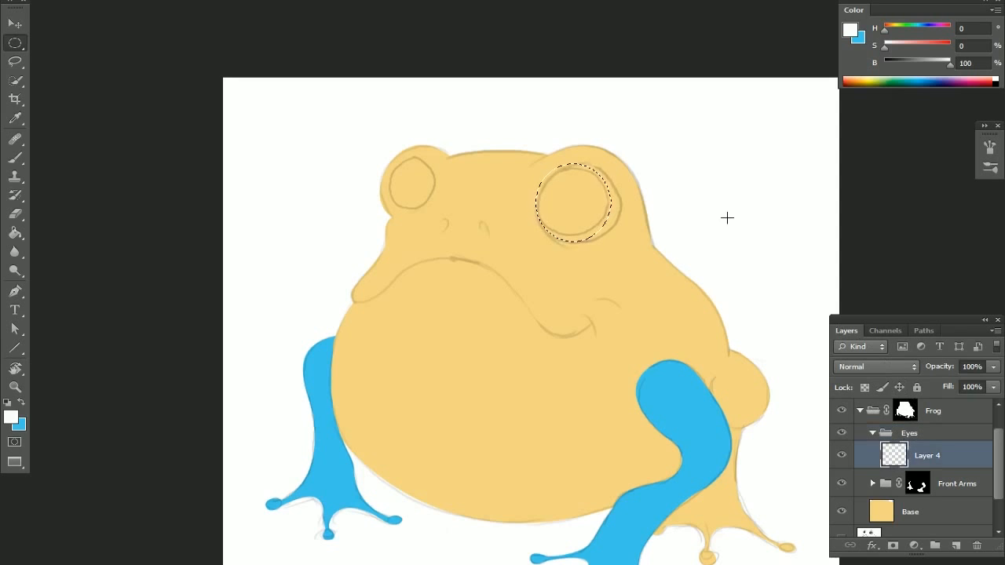
key(g)
click(7, 403)
click(21, 402)
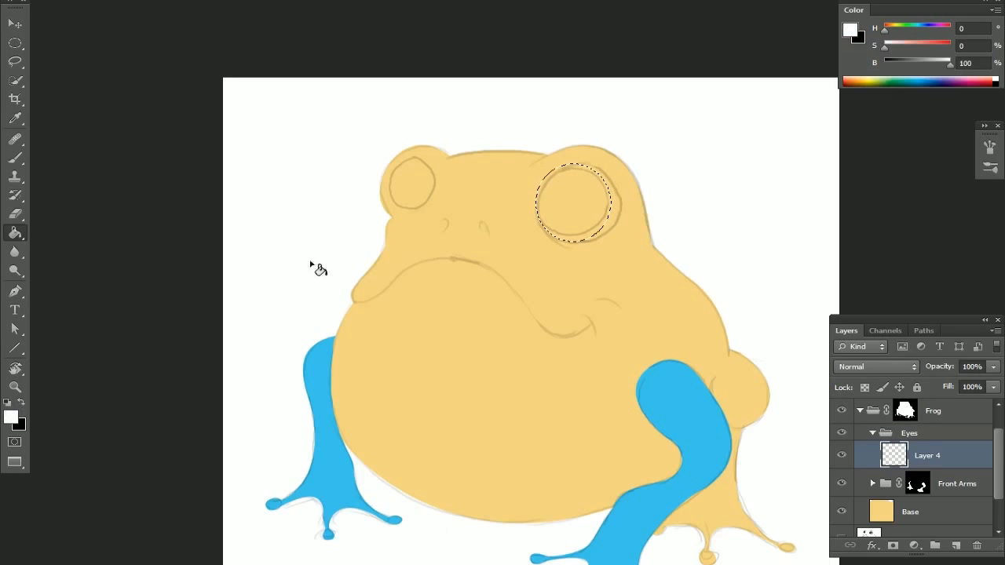
click(577, 210)
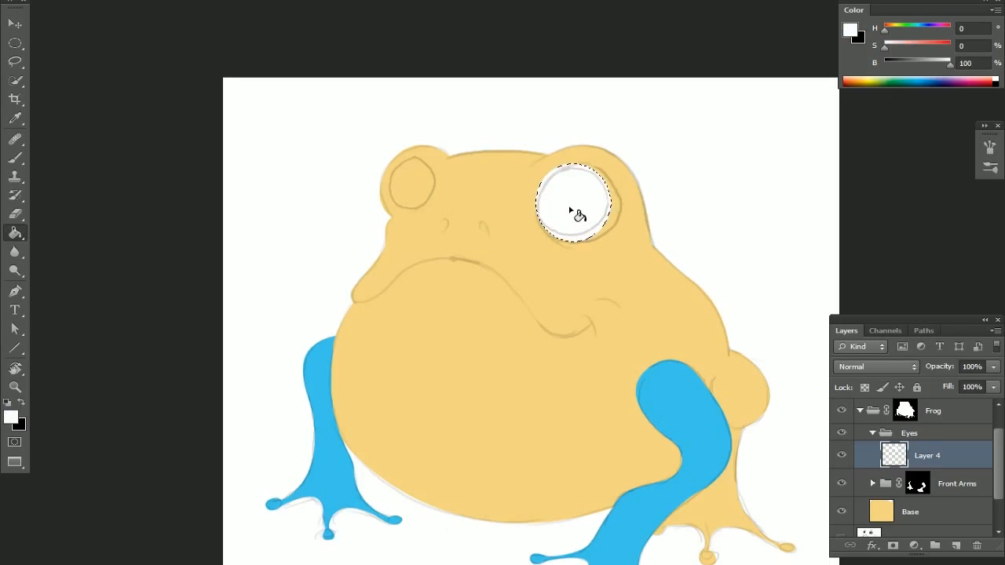
Move and slightly widen the white eye circle with Free Transform to match the sketched outline, and clear the selection.
key(v)
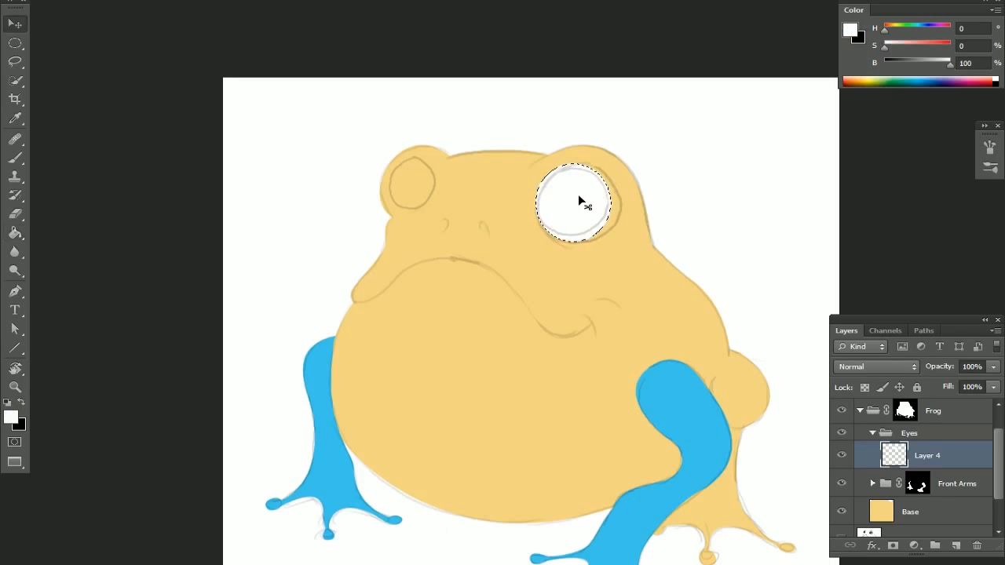
drag(567, 193, 573, 197)
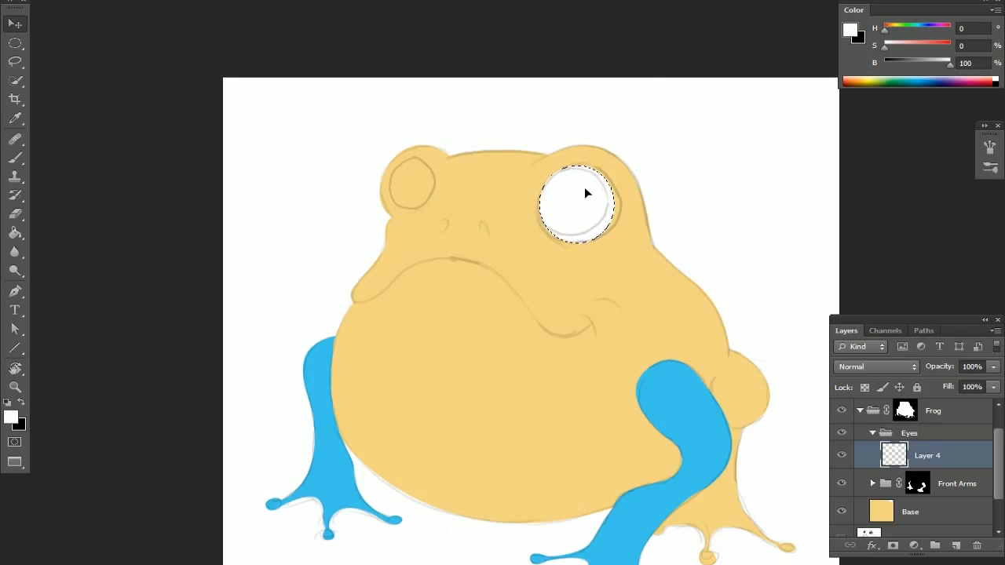
key(ctrl+t)
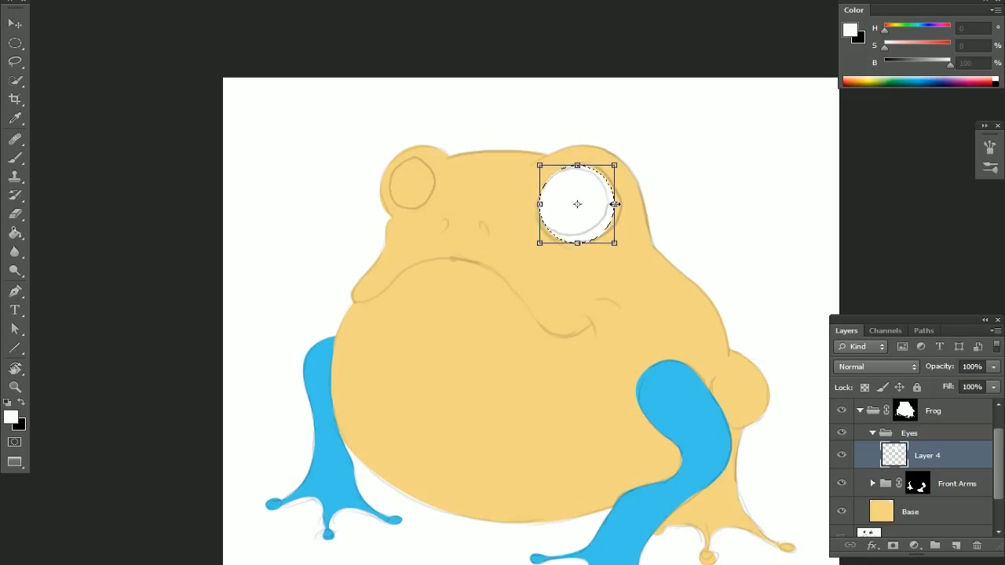
drag(616, 205, 620, 204)
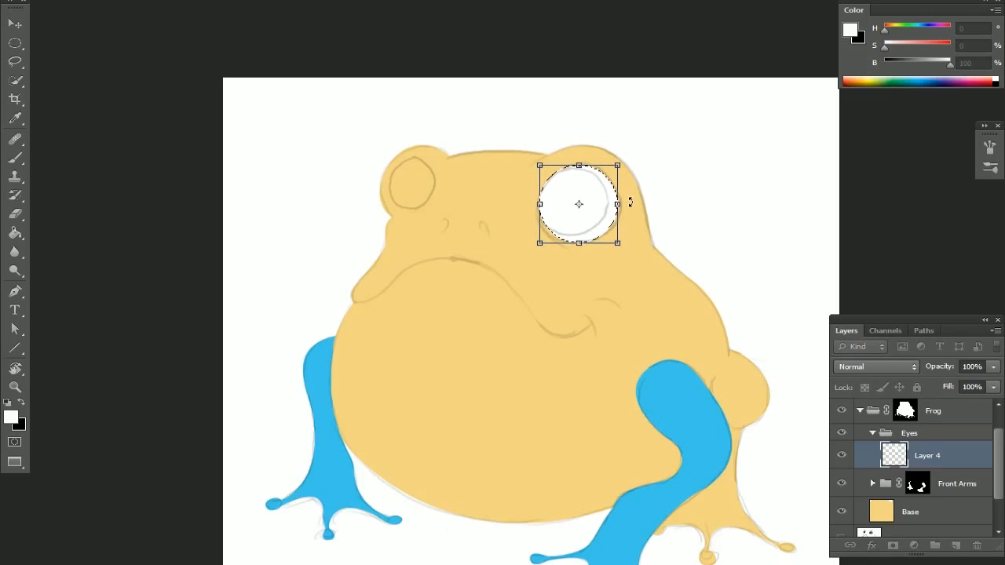
key(Return)
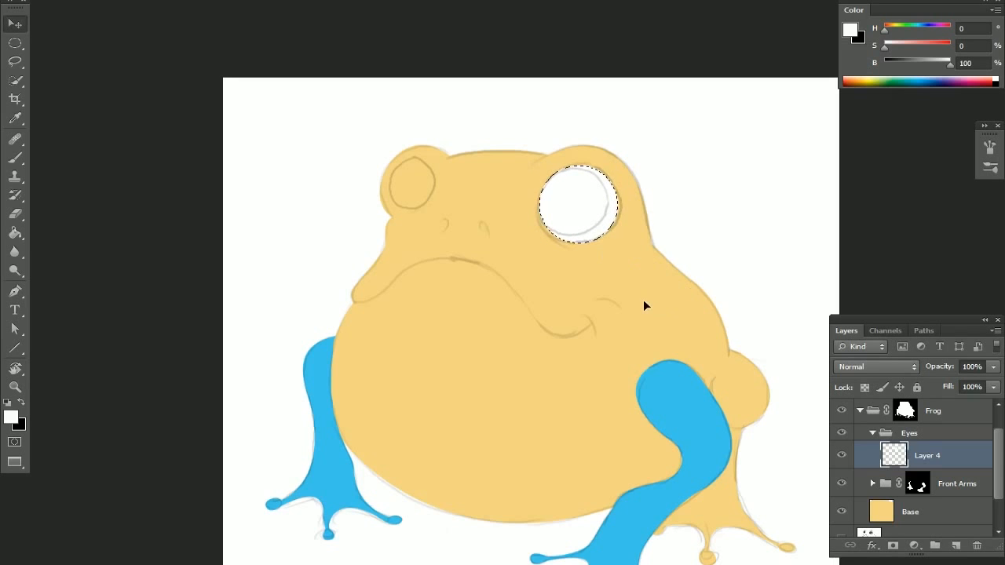
key(ctrl+d)
Hide the Line layer and check the white eye circle's shape against the frog's head.
scroll(657, 164, up, 1)
scroll(656, 164, up, 1)
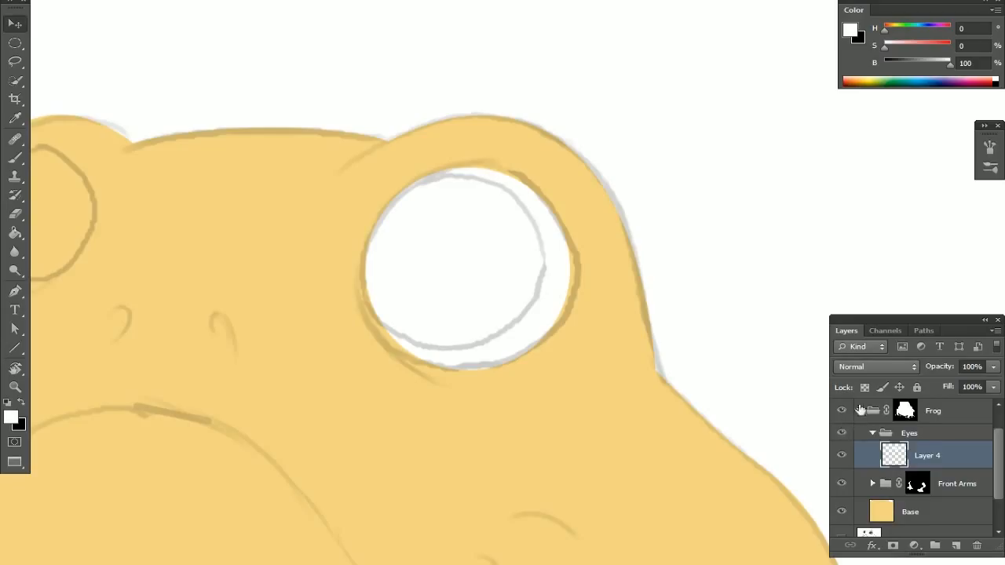
scroll(852, 416, up, 1)
click(842, 415)
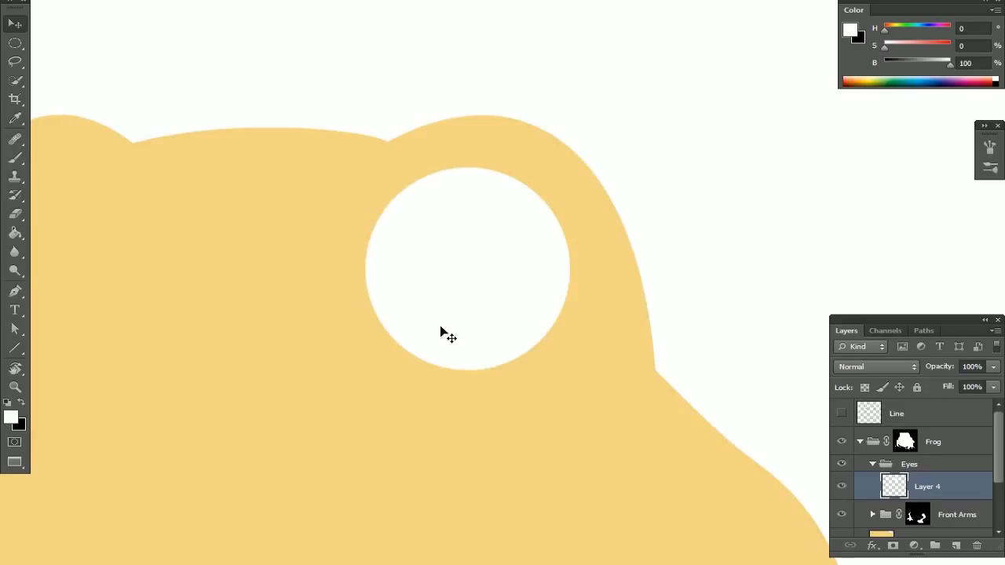
scroll(441, 332, down, 3)
drag(447, 321, 450, 280)
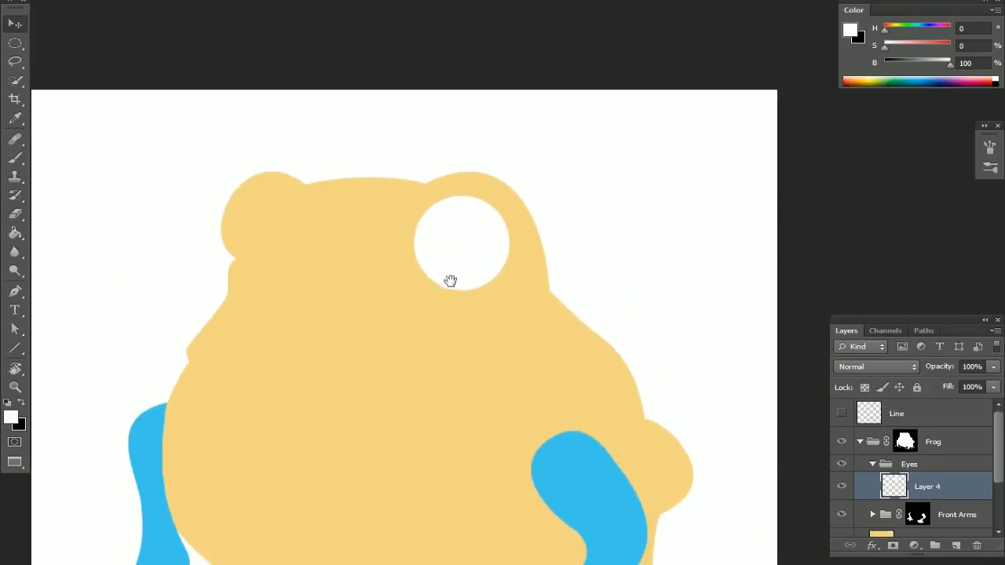
Mask the Eyes group using the outline of Layer 4's white circle, and add a new layer above Layer 4 inside the group.
scroll(930, 476, down, 2)
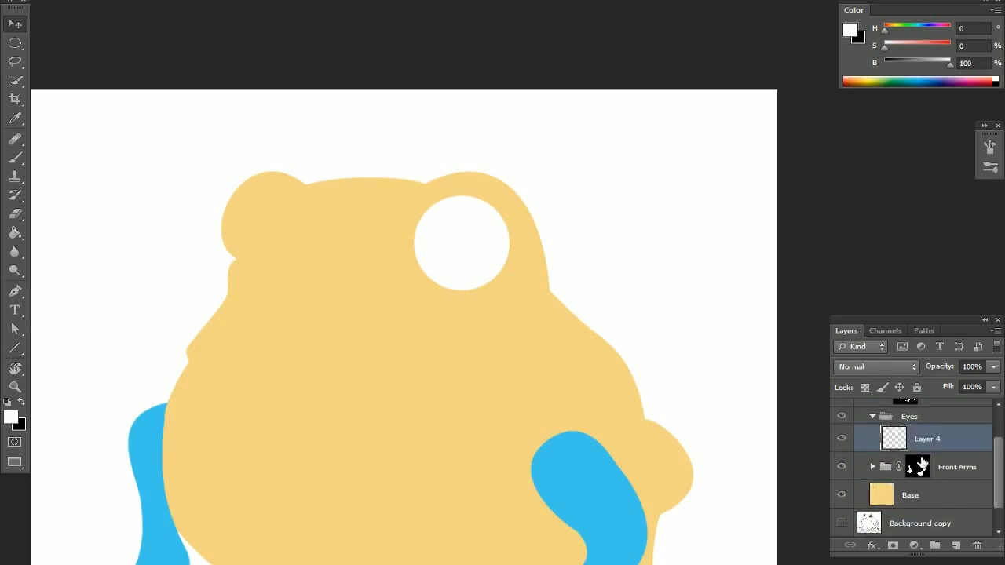
scroll(921, 467, up, 1)
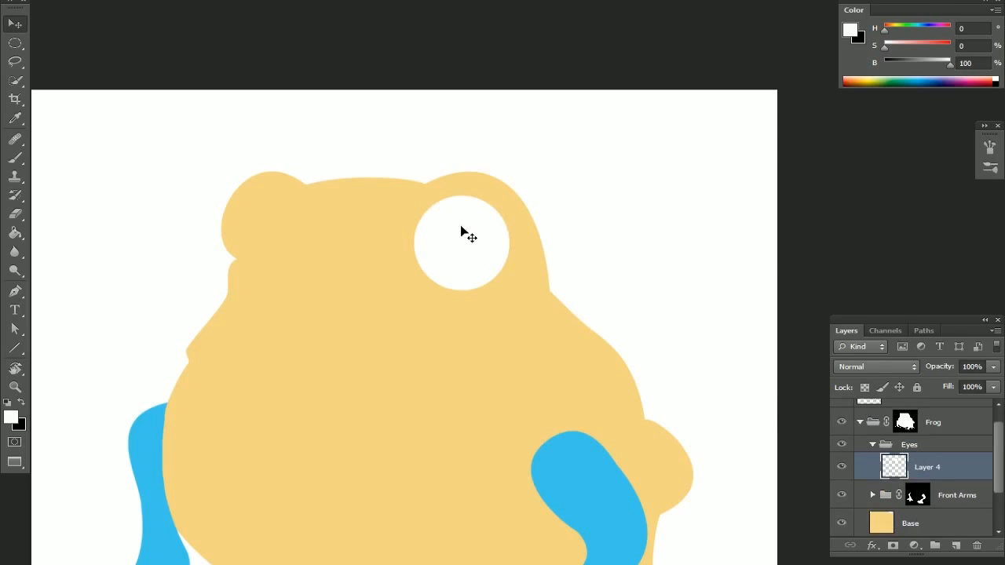
ctrl+click(897, 468)
click(910, 446)
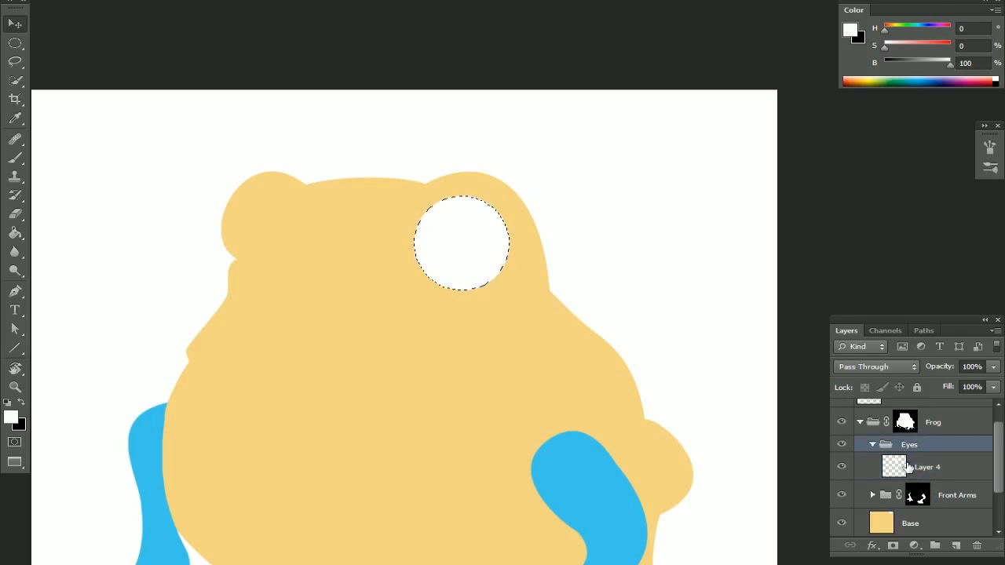
click(893, 546)
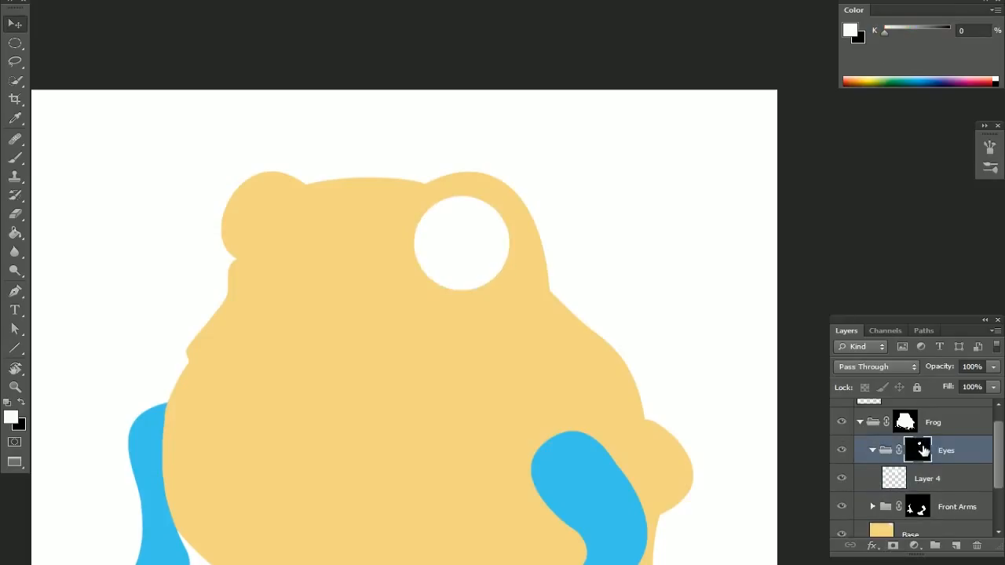
click(938, 476)
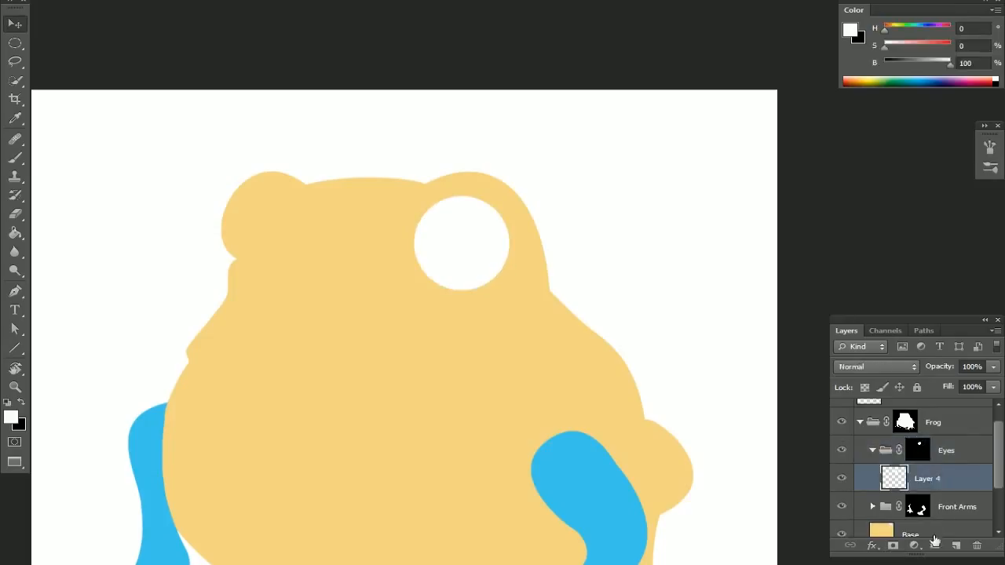
click(956, 545)
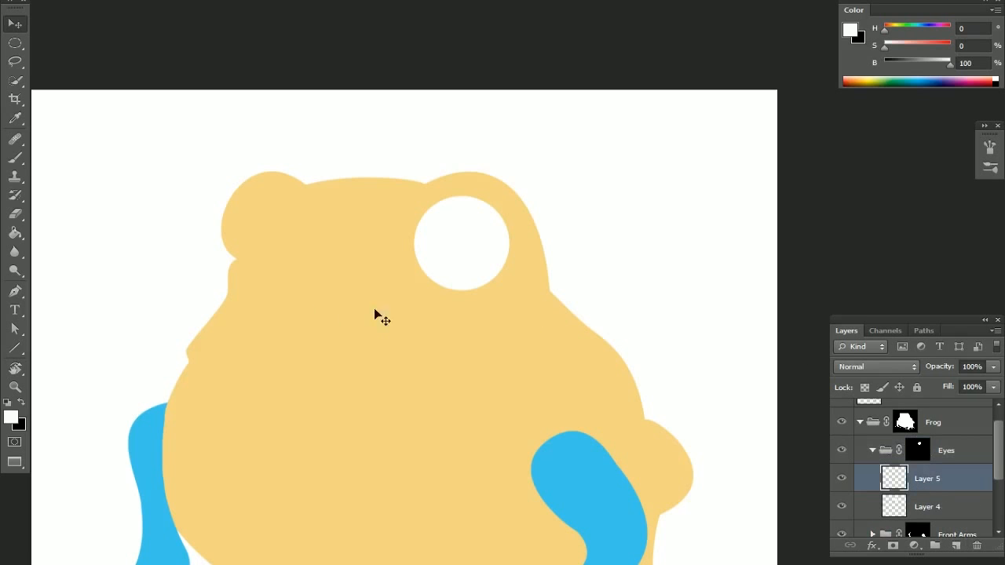
Test the Eyes group's mask by brushing blue over the larger eye on Layer 5, and delete that test layer.
key(b)
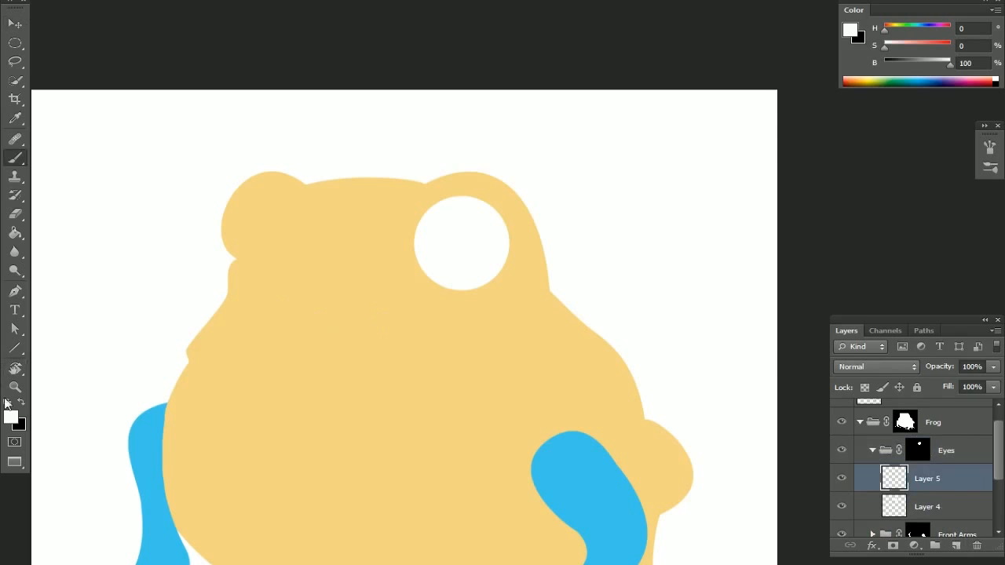
click(932, 78)
drag(517, 193, 417, 229)
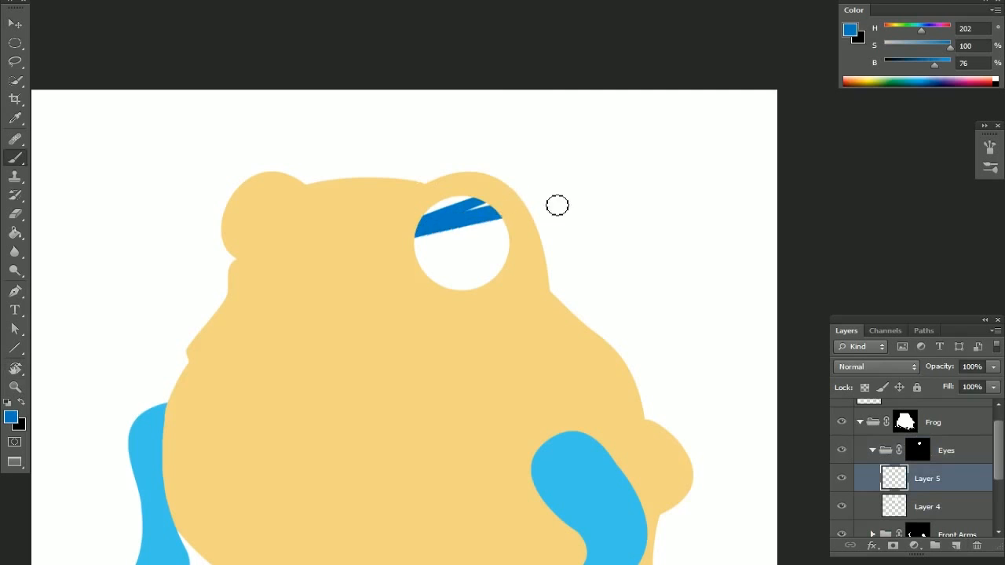
mouse_move(559, 204)
mouse_down()
mouse_move(435, 252)
mouse_move(409, 263)
mouse_up()
mouse_move(510, 253)
mouse_down()
mouse_move(428, 275)
mouse_move(496, 266)
mouse_move(482, 218)
mouse_move(457, 227)
mouse_move(428, 267)
mouse_up()
click(841, 507)
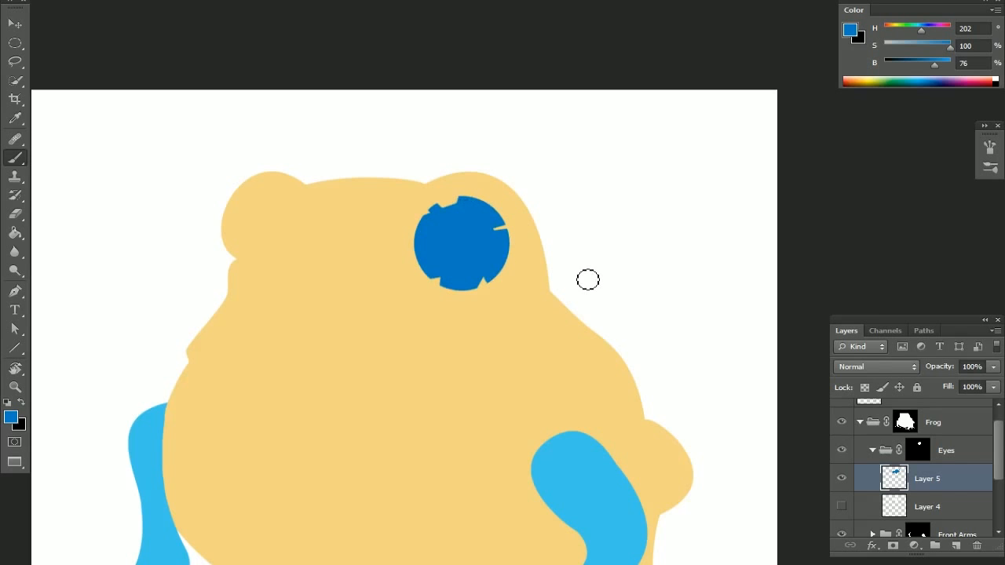
drag(927, 471, 977, 545)
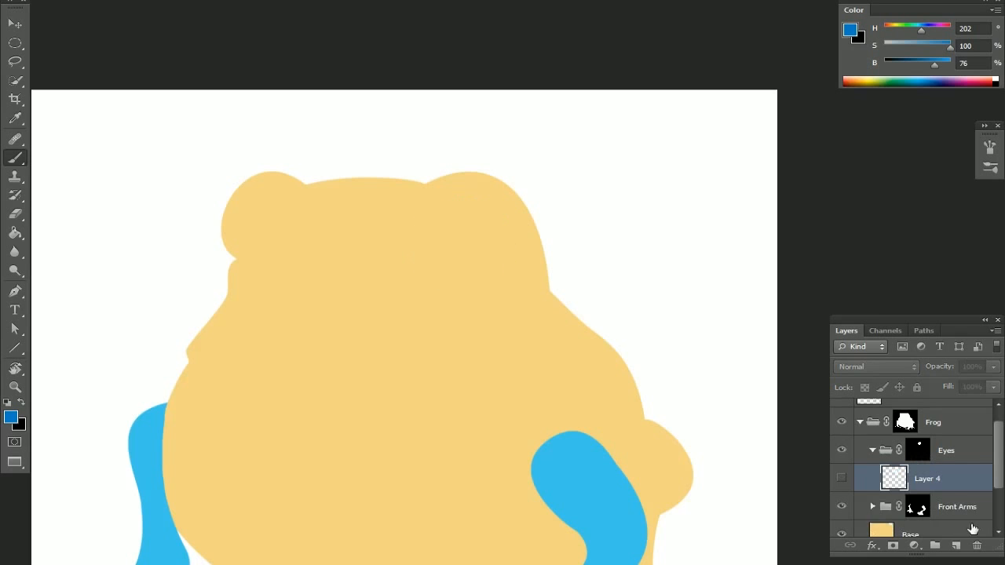
click(841, 479)
Show the Line layer and draw an elliptical selection over the sketched outline of the smaller eye.
scroll(933, 430, up, 1)
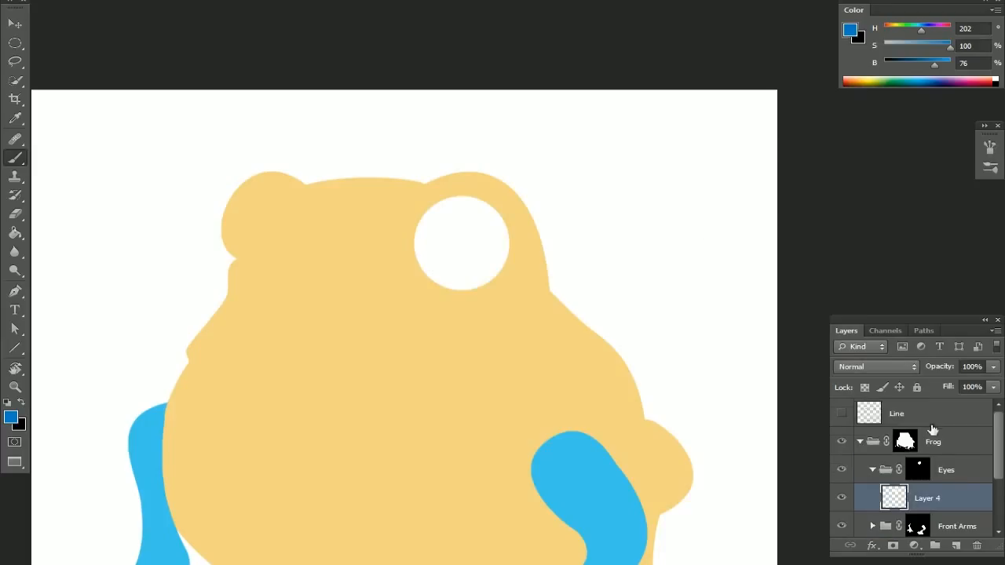
click(841, 414)
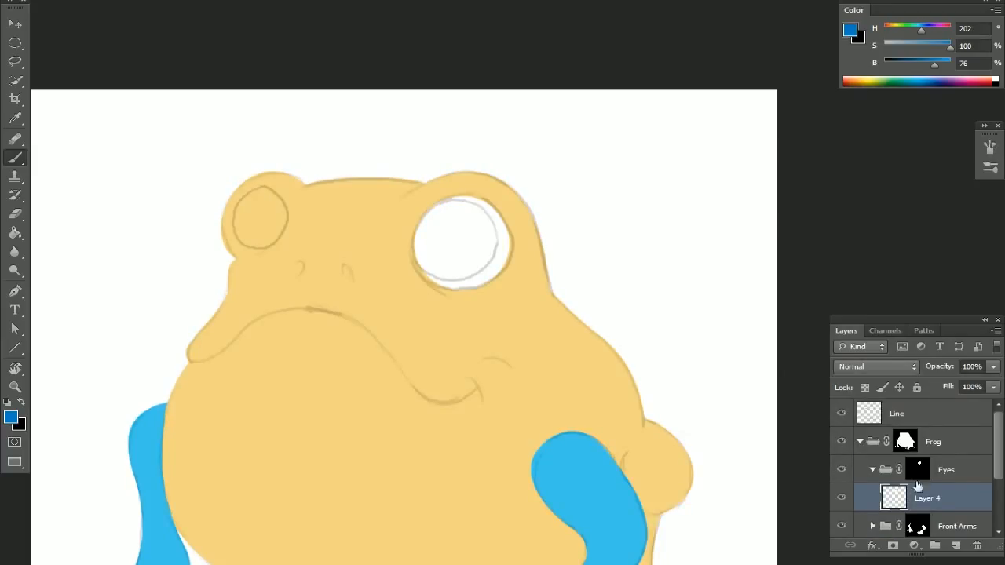
key(m)
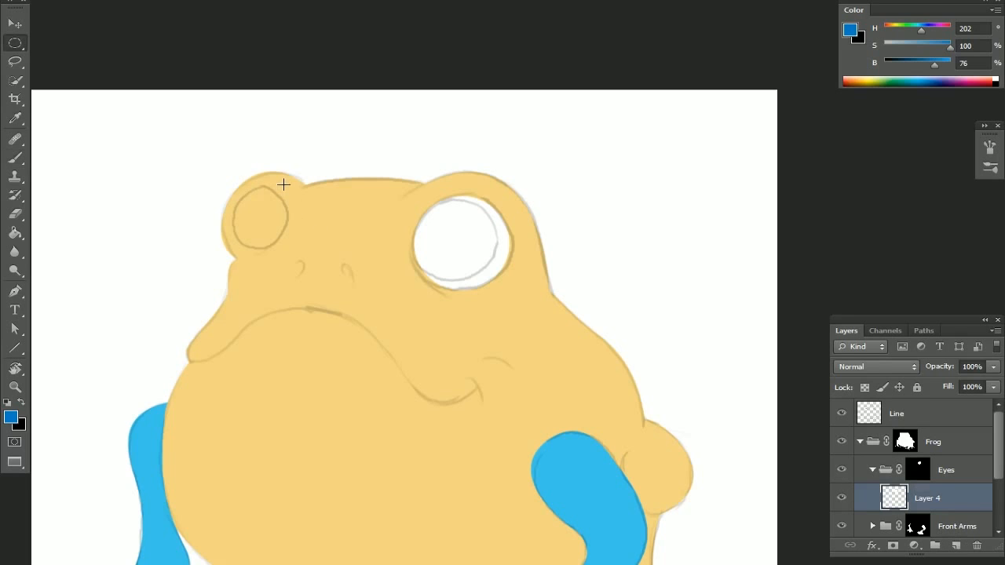
drag(267, 211, 241, 241)
Add a new layer above Layer 4 and fill the smaller eye's elliptical selection with white on it.
key(g)
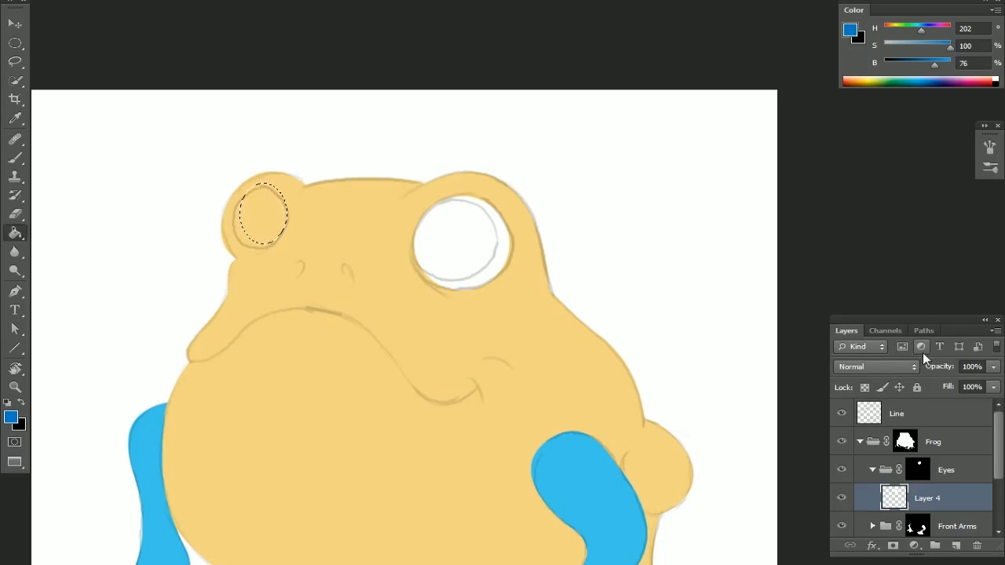
click(955, 545)
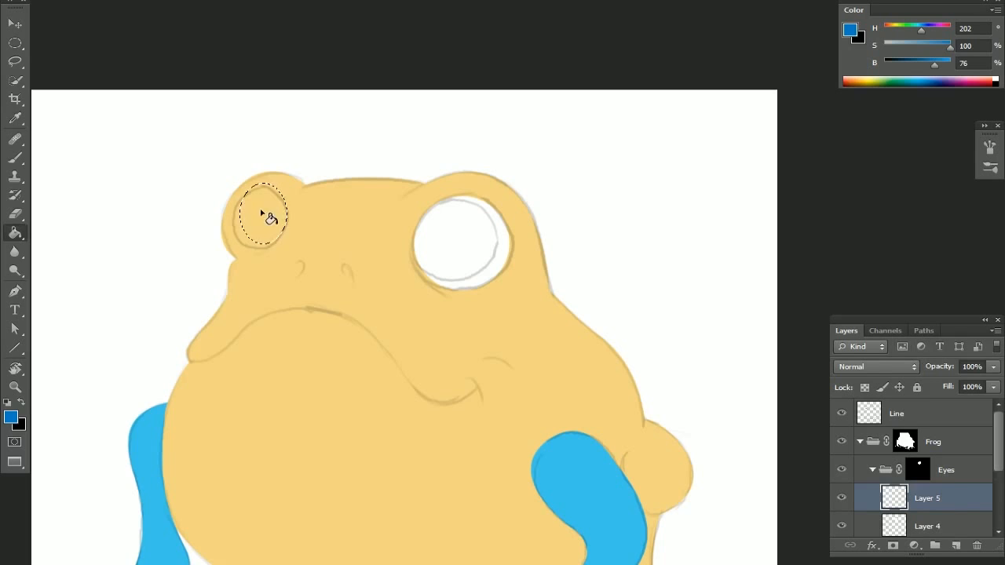
click(21, 403)
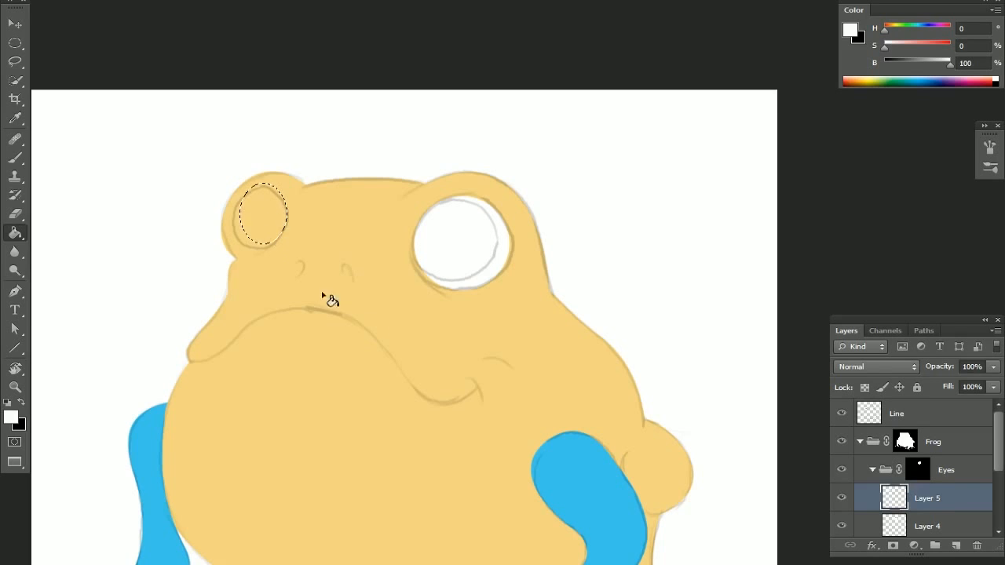
Move Layer 5 out of the Eyes group to sit directly above it, and collapse the group.
drag(935, 498, 946, 455)
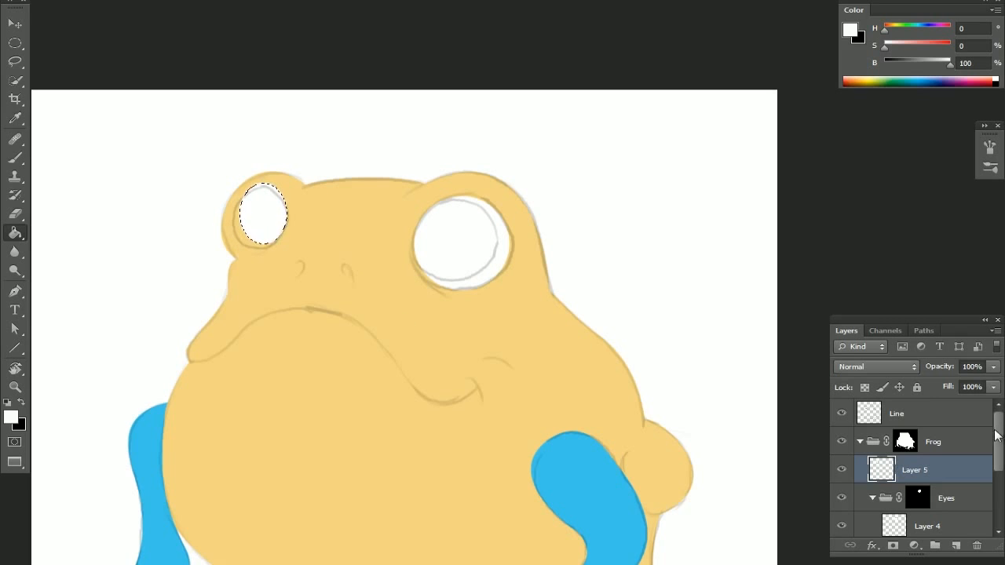
scroll(921, 455, down, 3)
scroll(921, 455, up, 2)
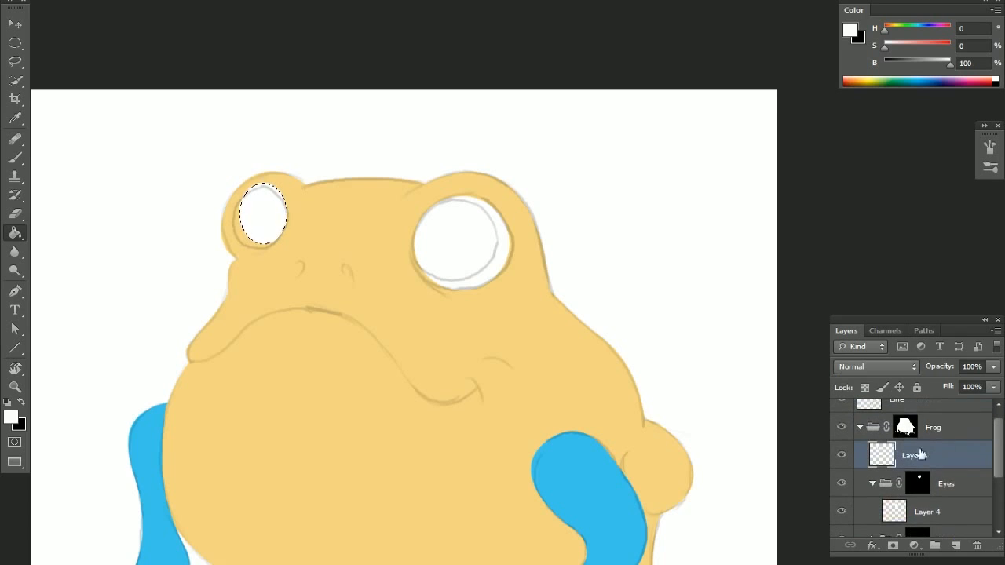
click(873, 483)
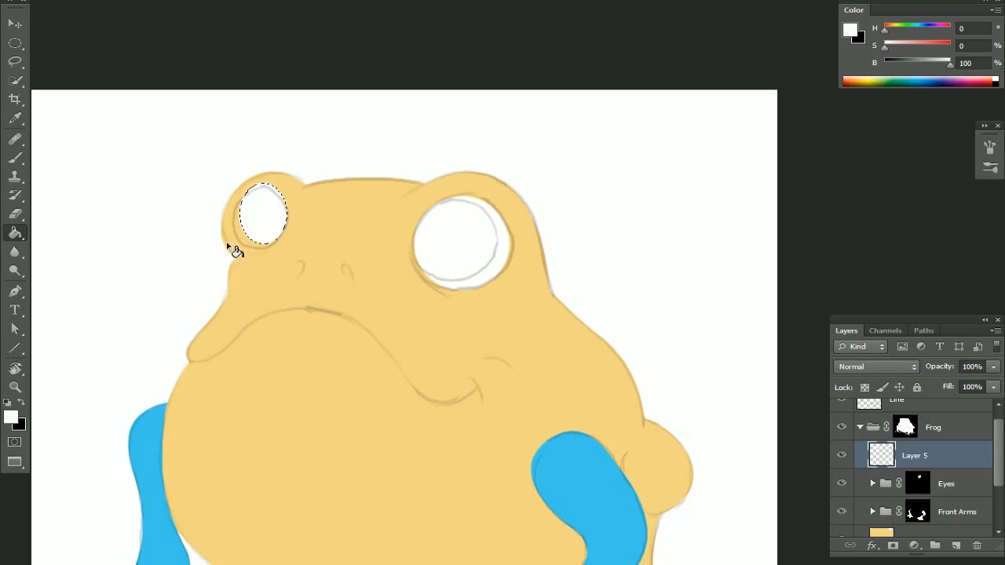
Free Transform the smaller white eye on Layer 5, moving and widening it to fit the sketched outline.
key(ctrl+t)
mouse_move(265, 212)
mouse_down()
mouse_move(265, 231)
mouse_move(260, 213)
mouse_move(271, 206)
mouse_up()
scroll(259, 210, up, 2)
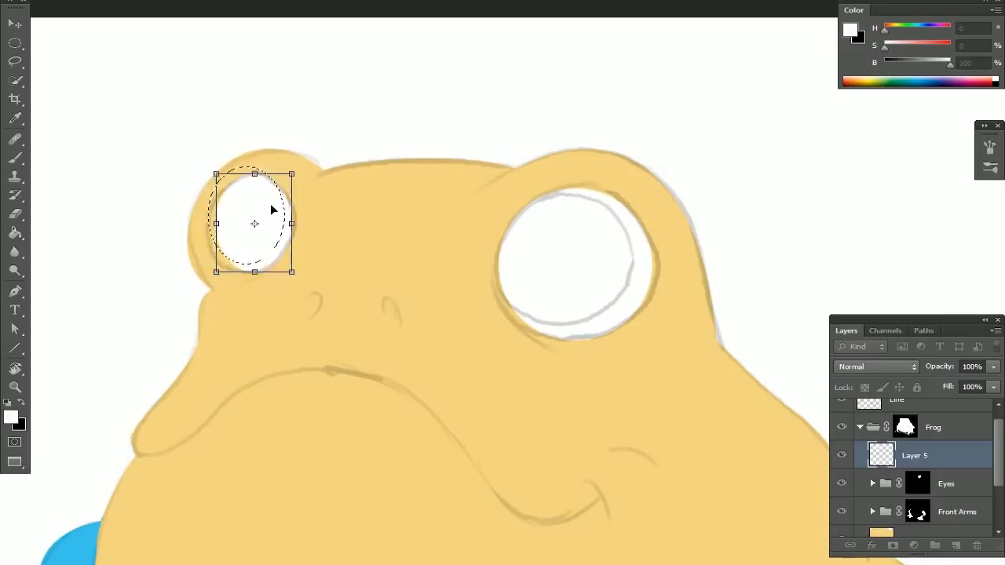
drag(216, 224, 208, 223)
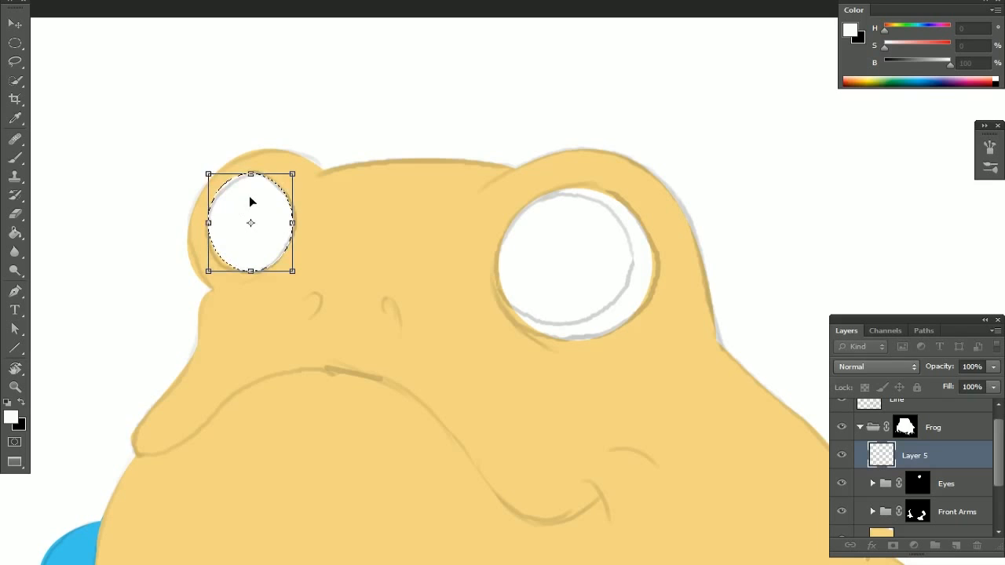
key(Down)
key(Down)
key(Down)
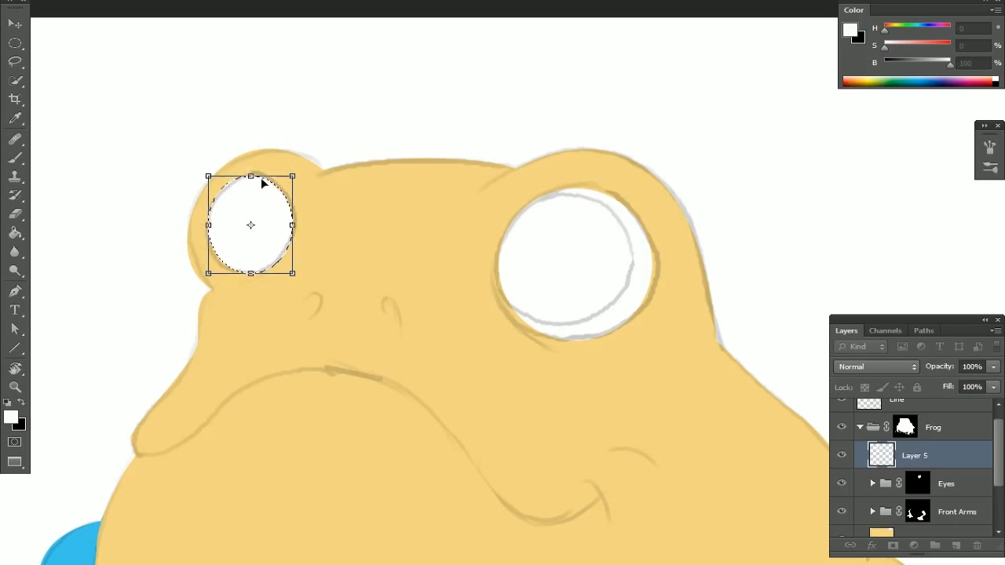
Fine-tune the smaller eye's height and width against the sketched outline and apply the transform.
scroll(263, 183, up, 3)
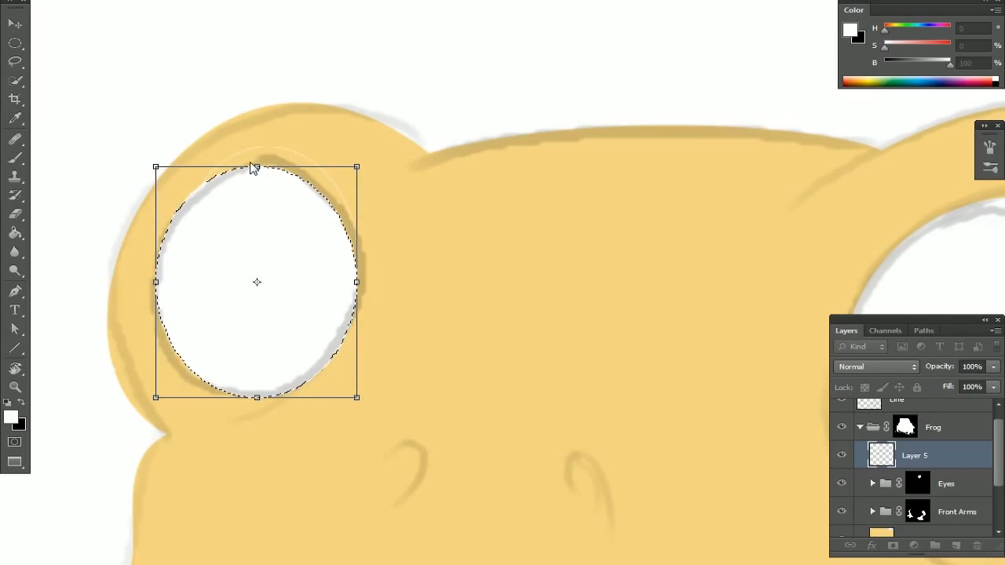
drag(257, 164, 258, 161)
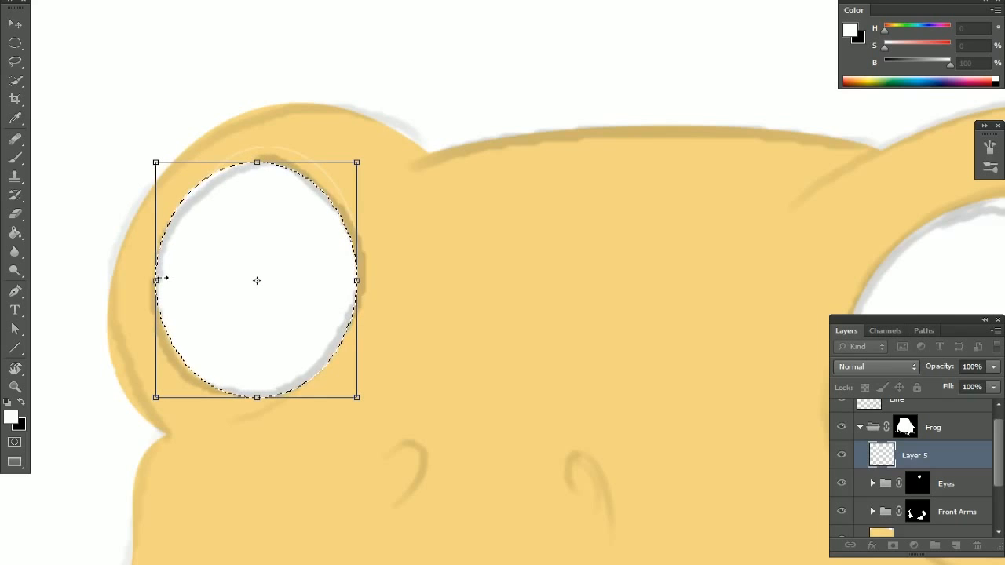
drag(155, 281, 151, 281)
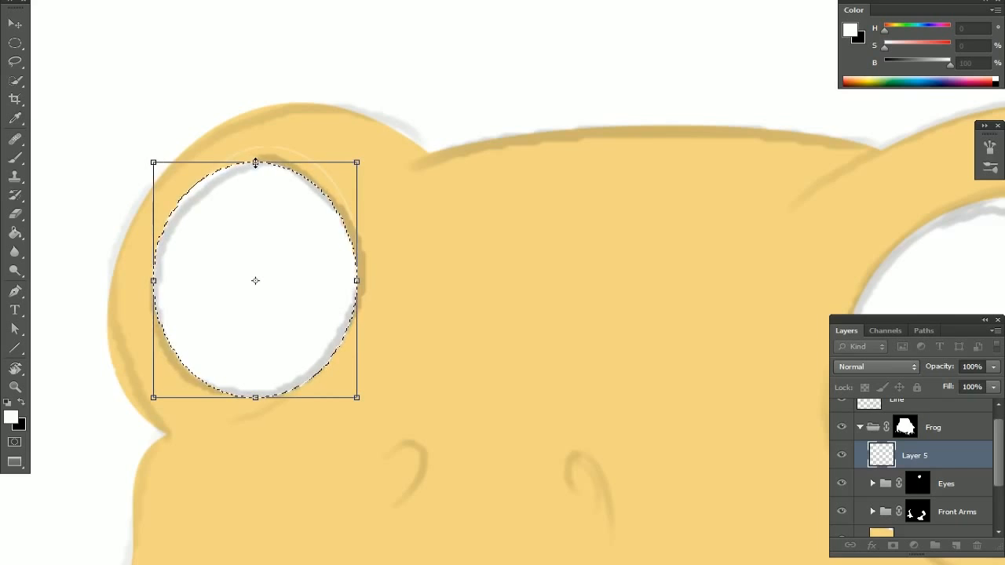
drag(256, 163, 255, 164)
key(Return)
Fill the smaller eye's selection with white on the Eyes group's mask, and hide the Line layer.
key(g)
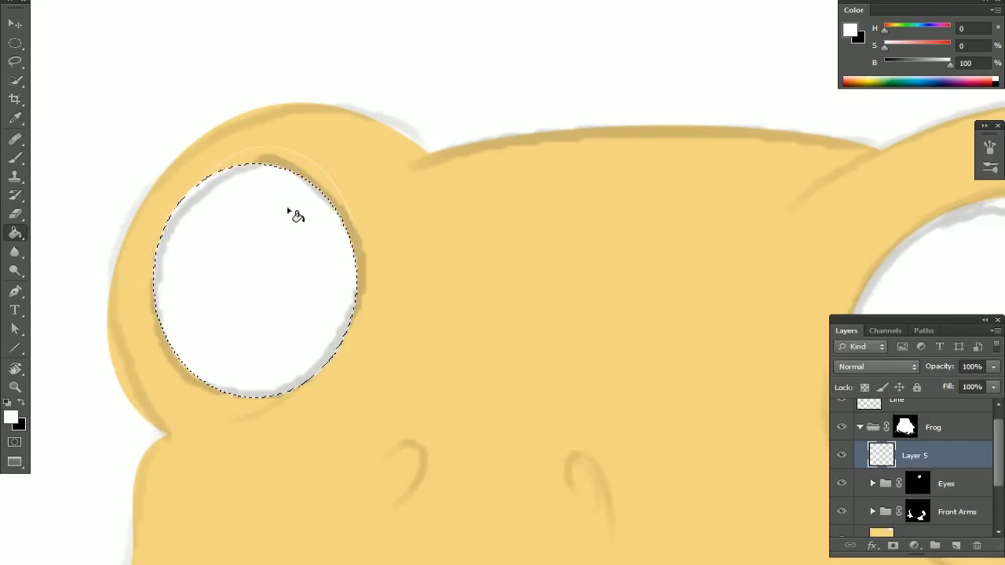
scroll(332, 218, down, 2)
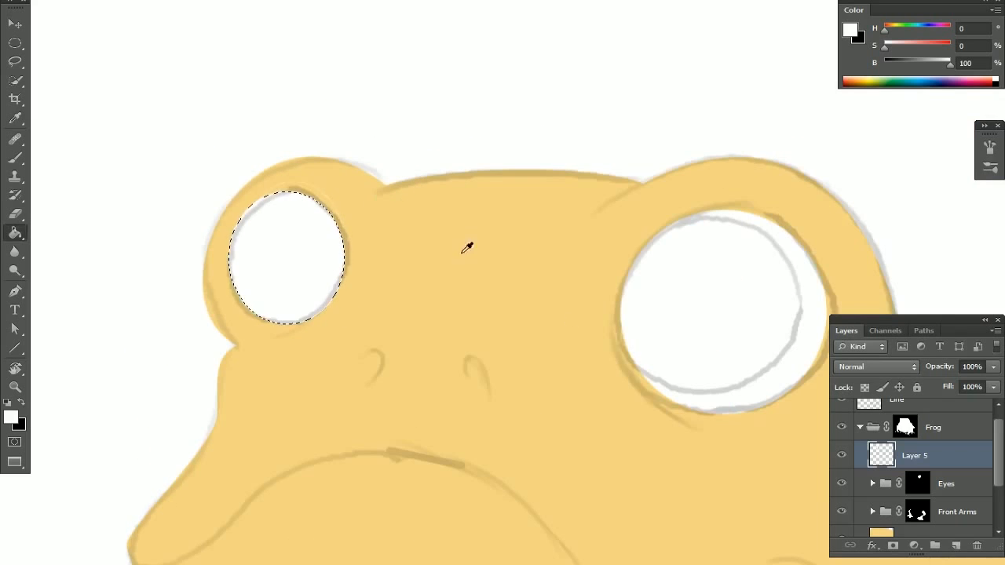
click(873, 484)
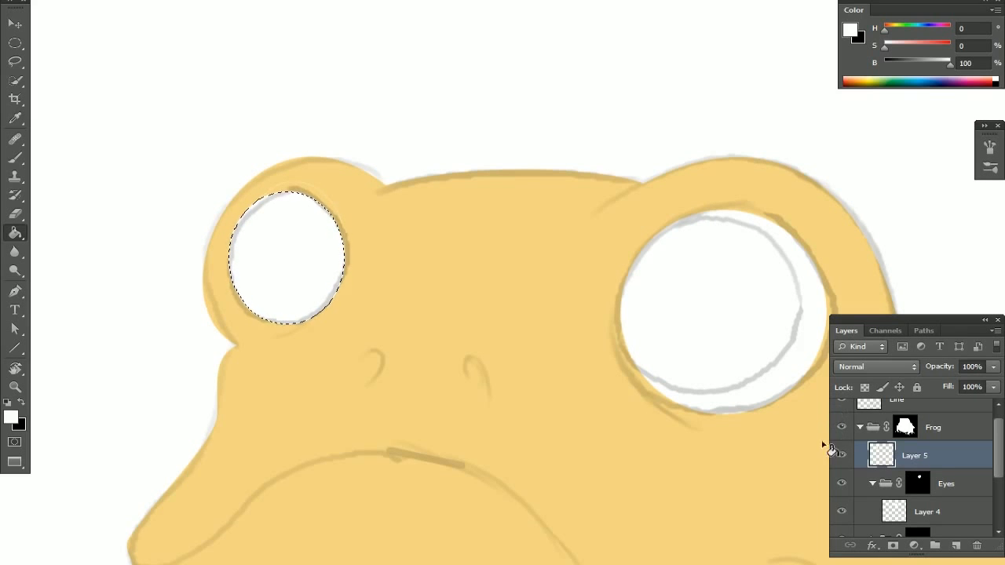
click(948, 487)
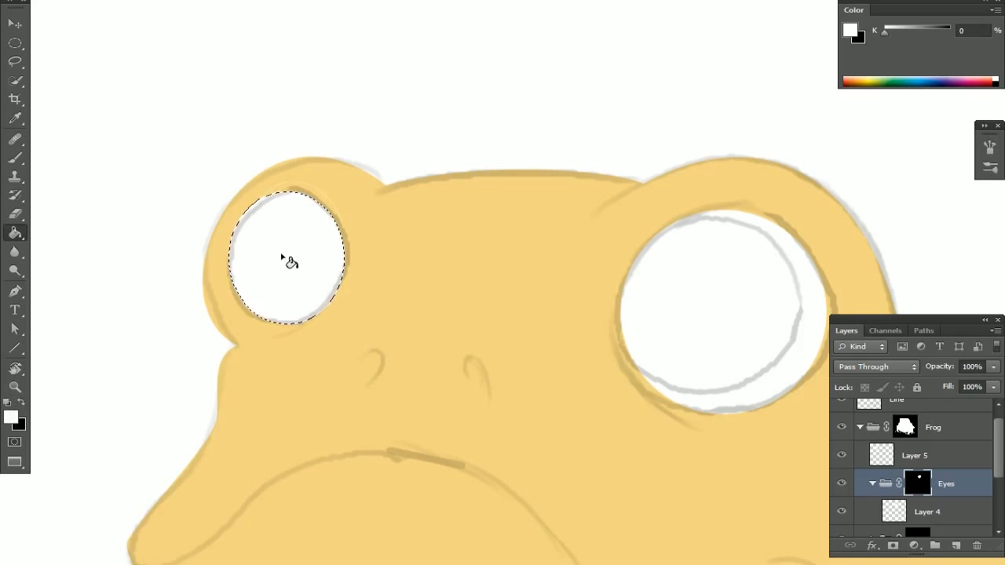
click(842, 402)
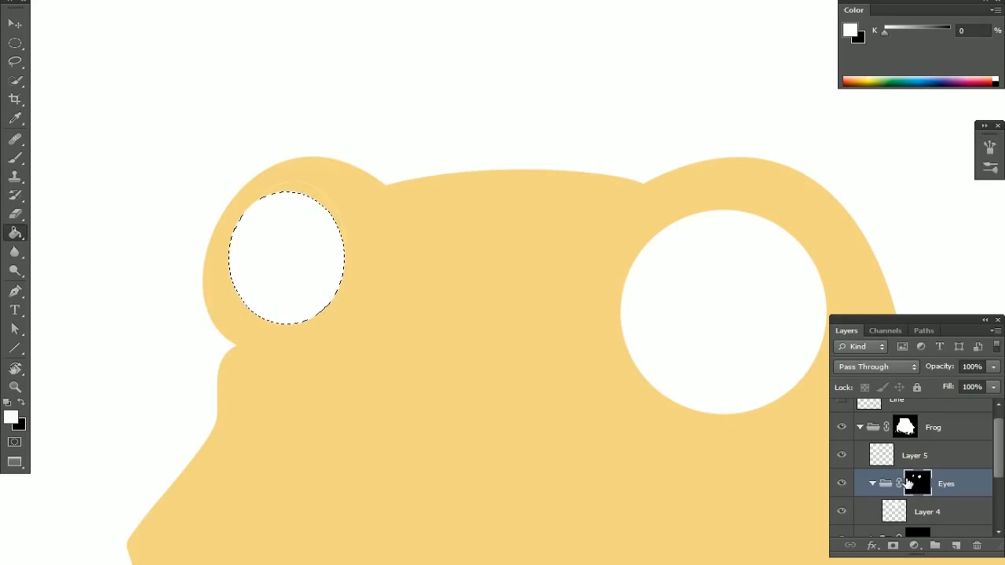
Clear the selection and brush blue (H 197, S 100, B 80) across the eye areas on Layer 4.
click(925, 515)
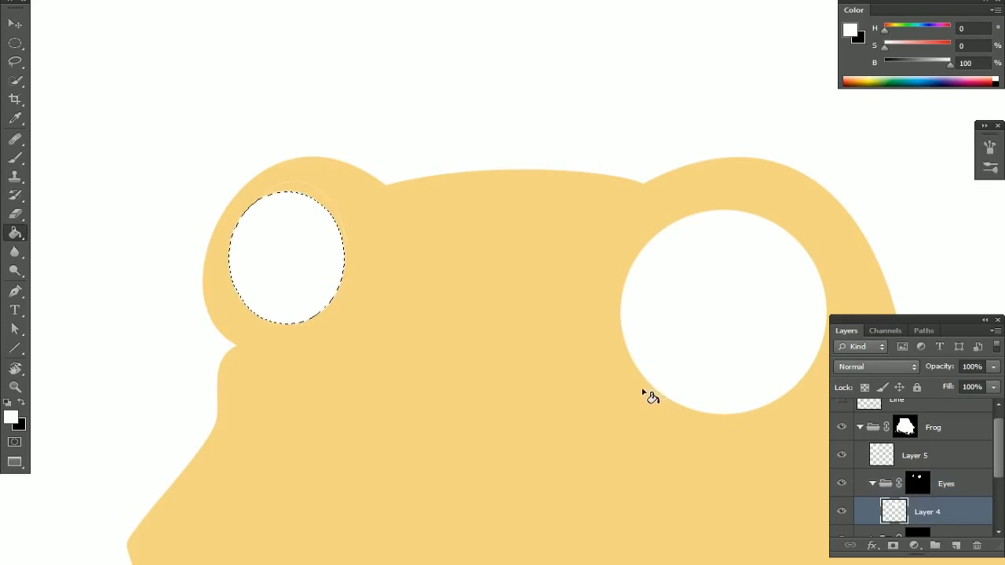
key(b)
click(912, 77)
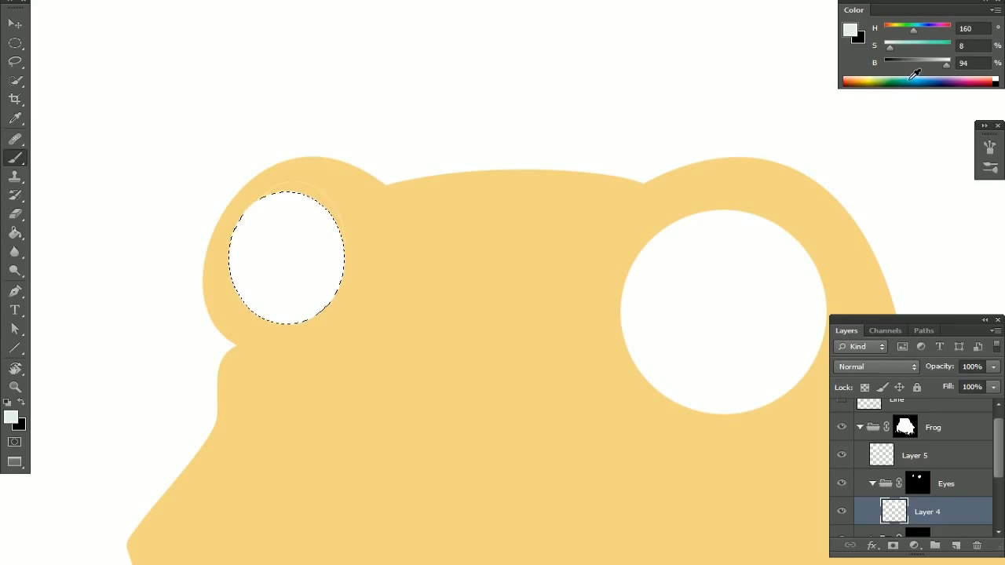
drag(909, 76, 925, 79)
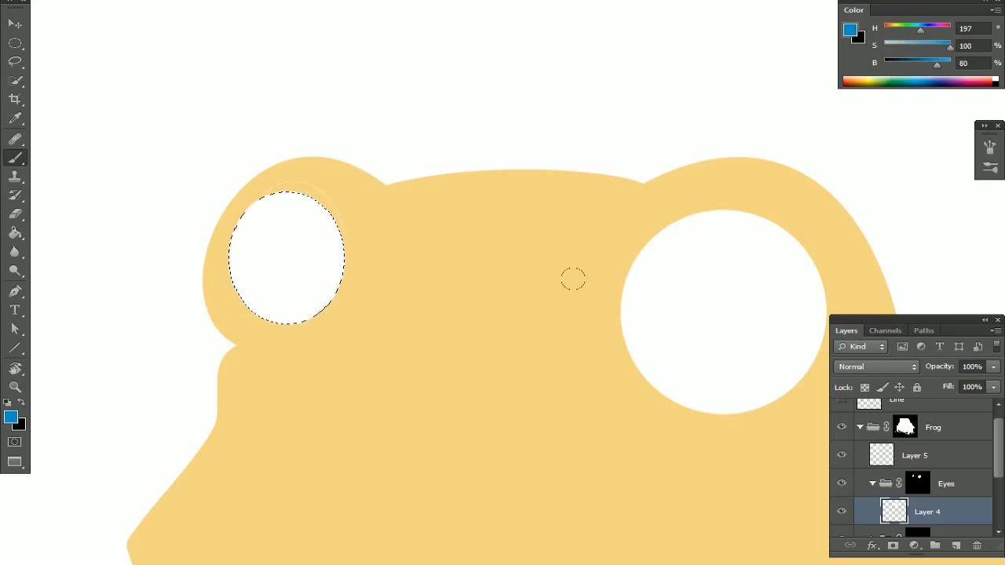
key(ctrl+d)
scroll(490, 232, down, 3)
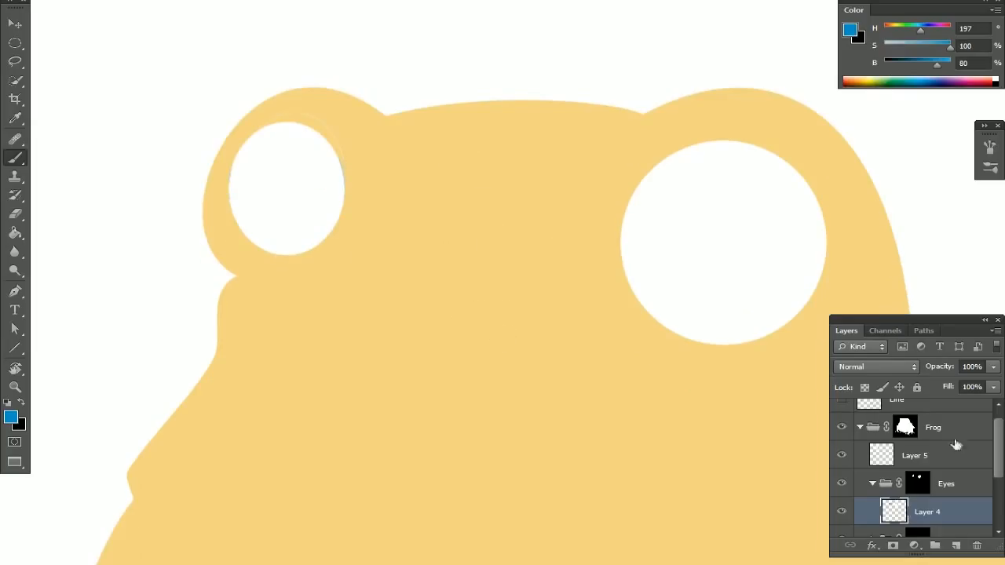
scroll(1002, 471, down, 1)
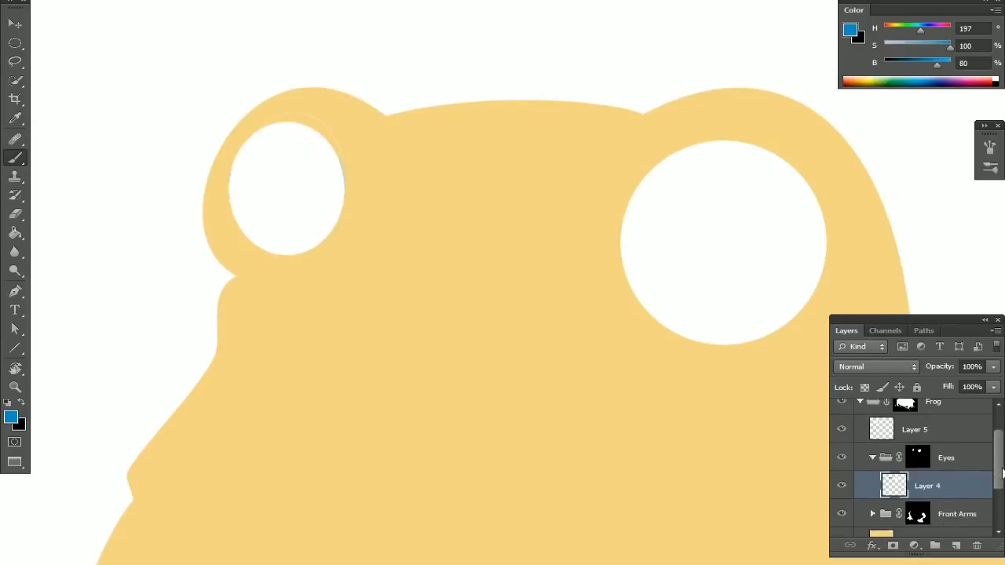
click(872, 458)
click(872, 458)
click(903, 488)
mouse_move(719, 197)
mouse_down()
mouse_move(684, 253)
mouse_move(604, 225)
mouse_up()
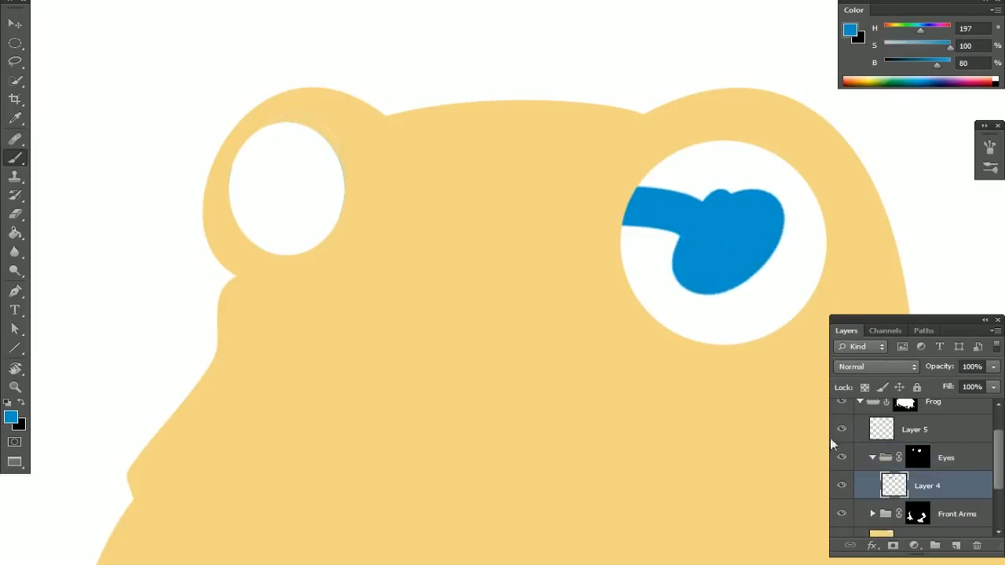
click(899, 430)
key(Delete)
mouse_move(312, 126)
mouse_down()
mouse_move(279, 123)
mouse_move(334, 182)
mouse_move(275, 182)
mouse_move(278, 233)
mouse_up()
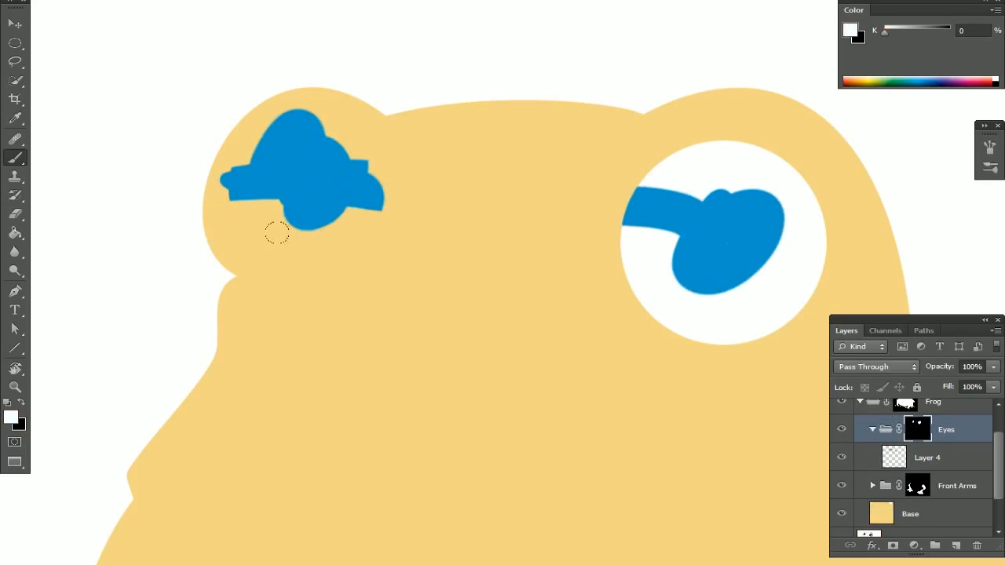
key(ctrl+z)
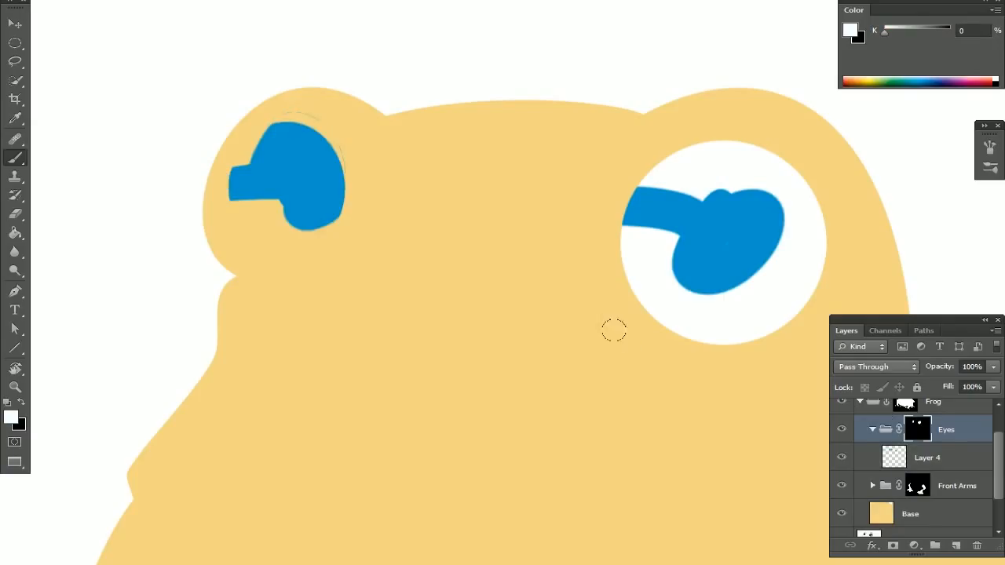
key(ctrl+alt+z)
key(ctrl+alt+z)
key(ctrl+alt+z)
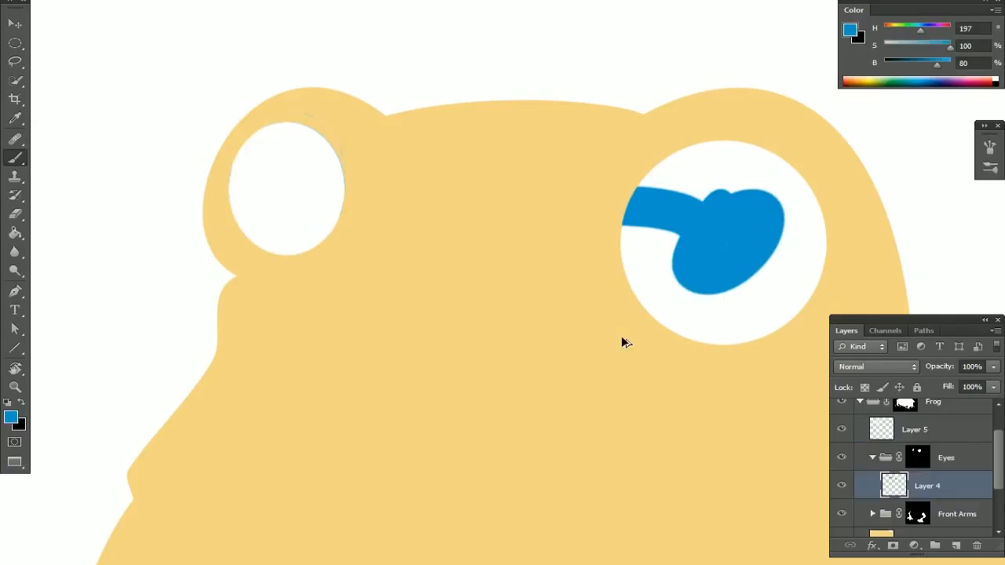
Delete Layer 5 and brush more blue over both eyes on Layer 4 to test the Eyes group's mask.
click(898, 435)
key(Delete)
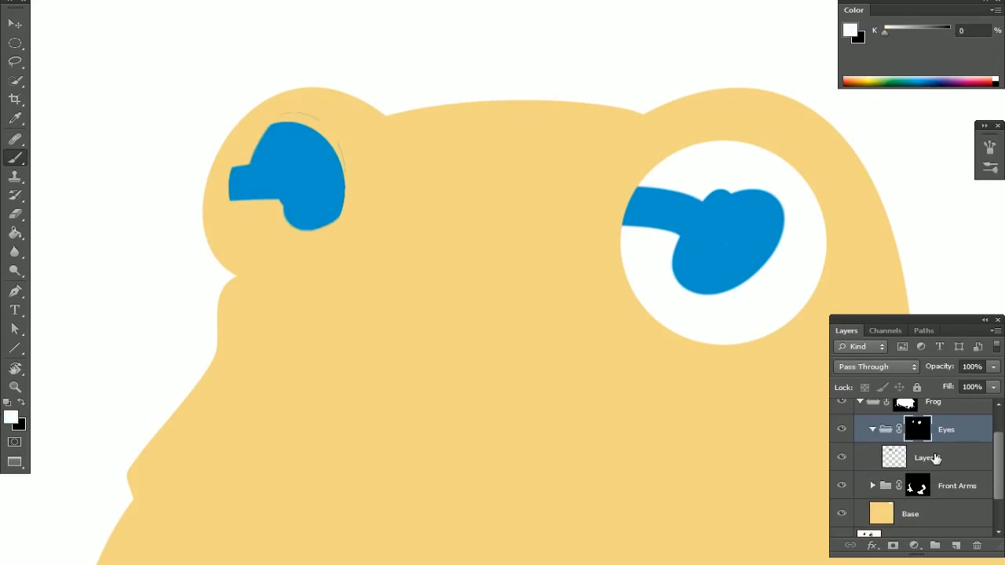
click(934, 459)
mouse_move(315, 128)
mouse_down()
mouse_move(270, 125)
mouse_move(286, 206)
mouse_move(318, 202)
mouse_move(668, 263)
mouse_move(285, 225)
mouse_up()
mouse_move(322, 269)
mouse_down()
mouse_move(715, 318)
mouse_move(341, 212)
mouse_up()
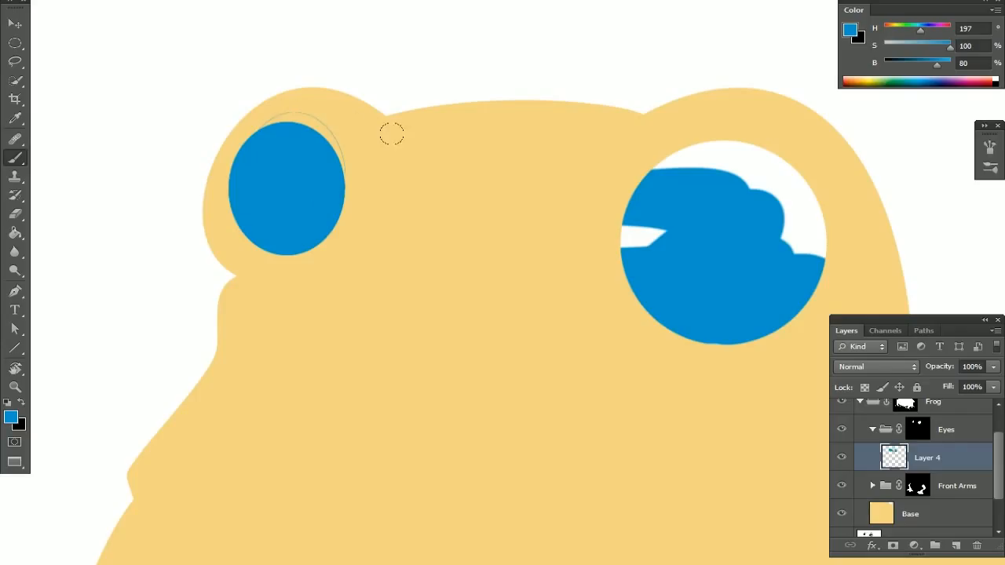
Paint black on the Eyes group's mask over the thin stray outline along the smaller eye's upper edge.
scroll(224, 112, up, 5)
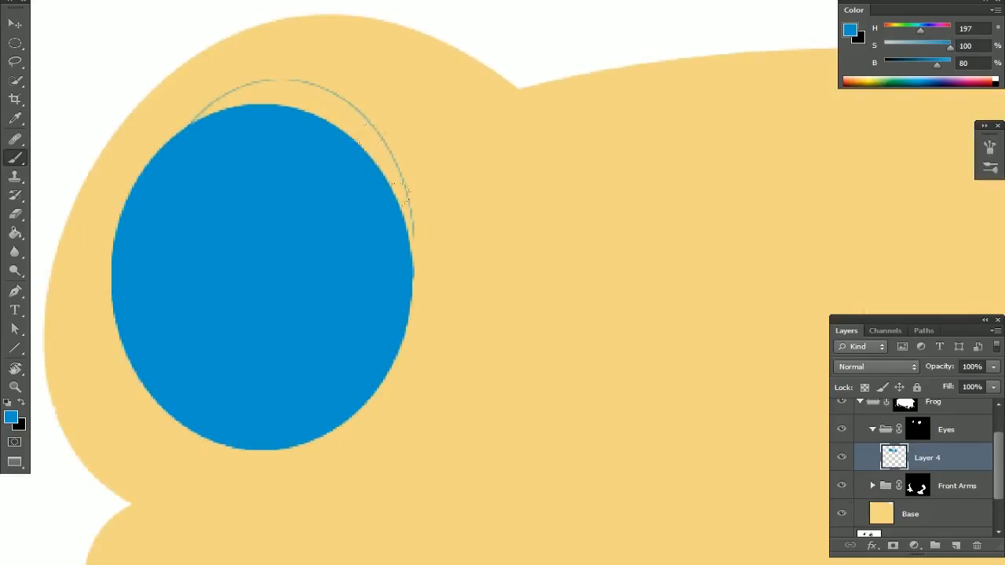
click(885, 429)
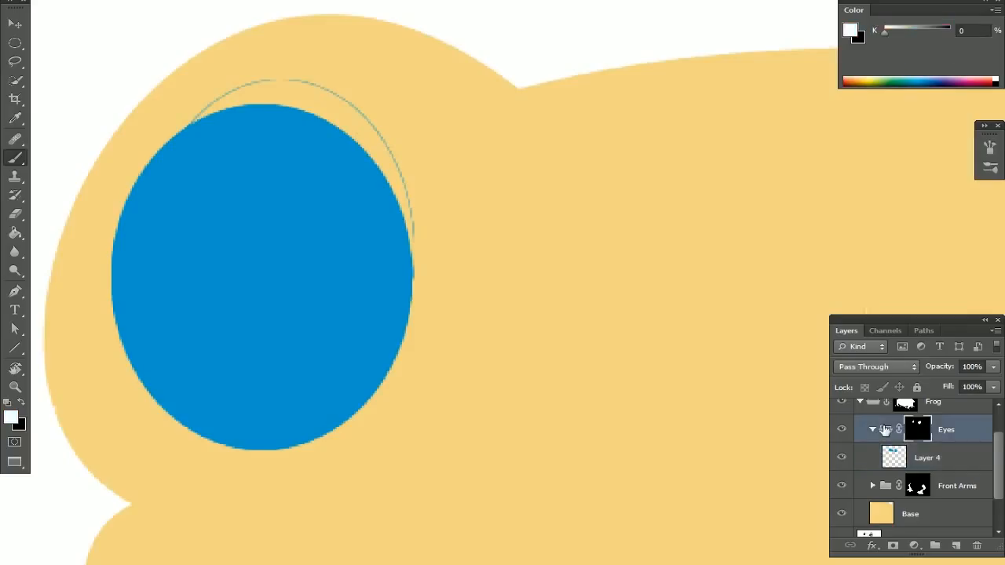
click(22, 404)
click(991, 166)
click(784, 281)
click(991, 167)
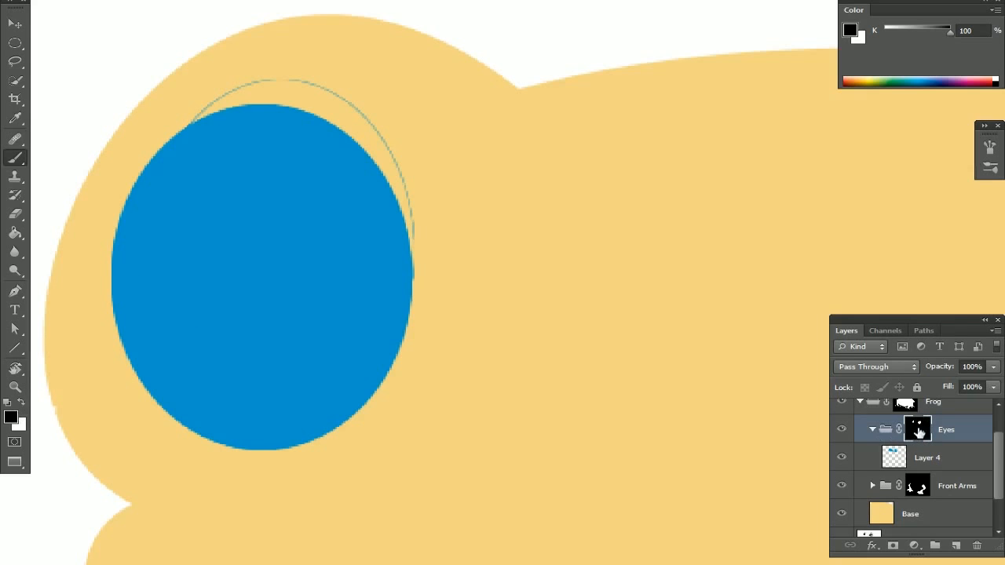
mouse_move(250, 96)
mouse_down()
mouse_move(193, 128)
mouse_move(235, 100)
mouse_move(226, 97)
mouse_move(349, 82)
mouse_move(294, 85)
mouse_move(365, 110)
mouse_move(396, 138)
mouse_move(349, 78)
mouse_move(374, 133)
mouse_move(361, 117)
mouse_move(413, 180)
mouse_move(424, 231)
mouse_up()
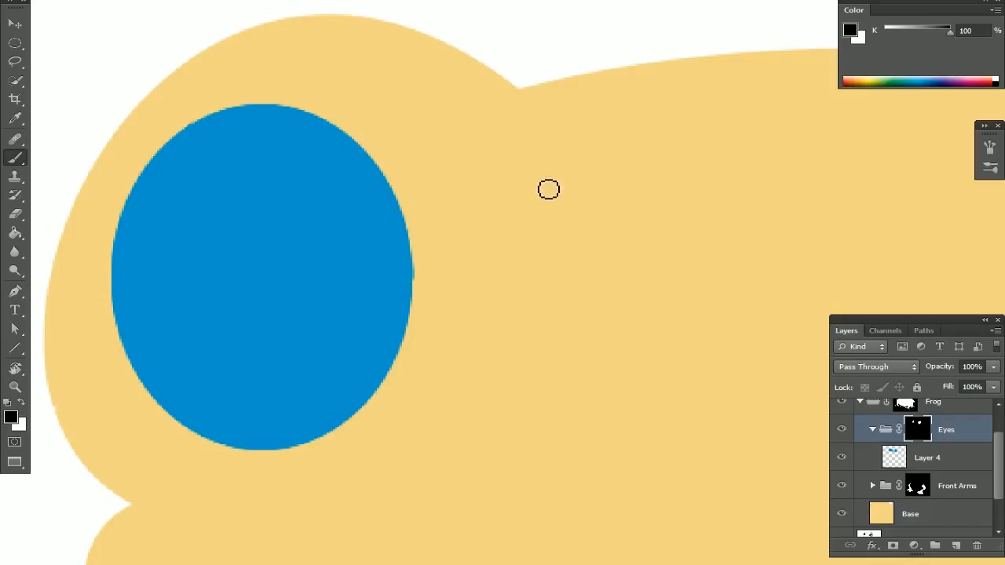
Test the mask on Layer 4 by brushing blue over the larger eye and paler blue (S 44) over the smaller eye.
scroll(581, 189, down, 2)
drag(715, 193, 499, 183)
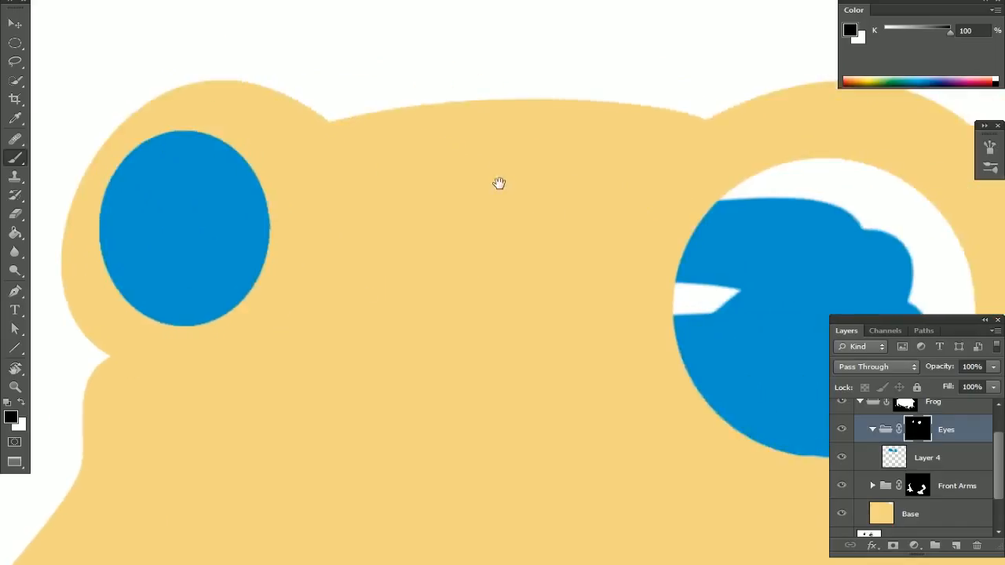
scroll(550, 177, down, 1)
click(896, 460)
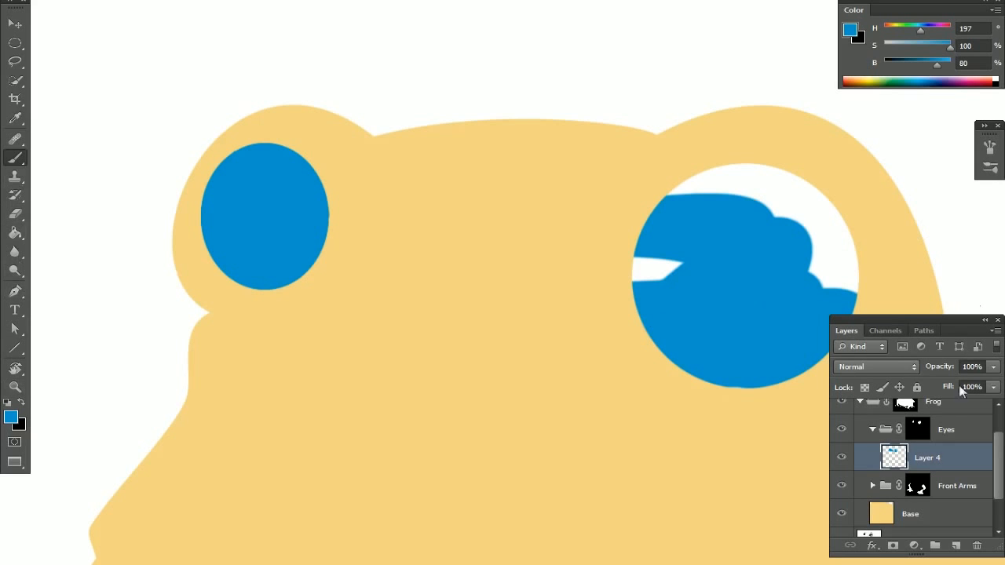
mouse_move(754, 235)
mouse_down()
mouse_move(808, 205)
mouse_move(731, 227)
mouse_move(786, 170)
mouse_move(817, 197)
mouse_up()
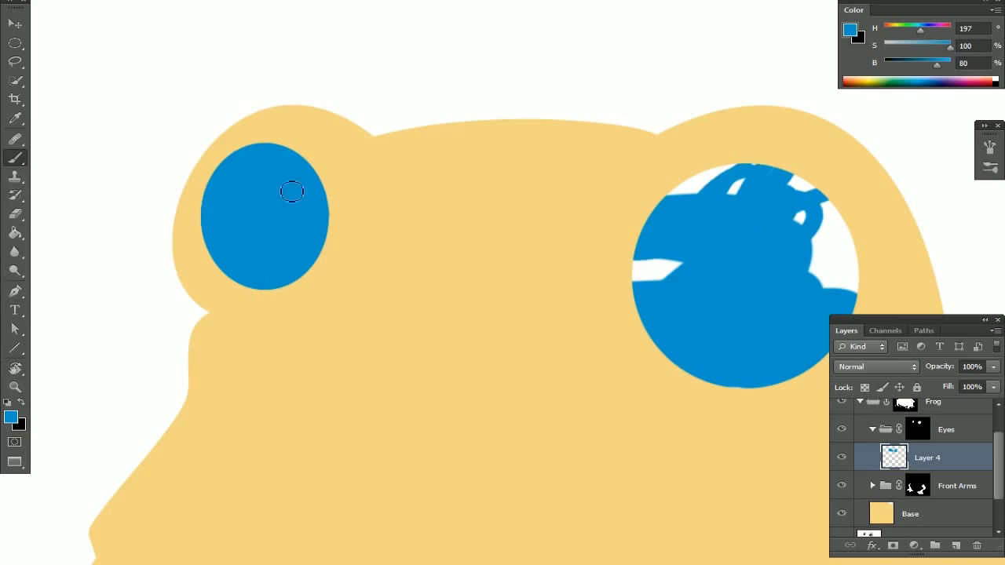
click(916, 44)
mouse_move(296, 154)
mouse_down()
mouse_move(258, 220)
mouse_move(261, 150)
mouse_up()
mouse_move(269, 89)
mouse_down()
mouse_move(281, 207)
mouse_move(359, 264)
mouse_move(269, 189)
mouse_move(231, 259)
mouse_up()
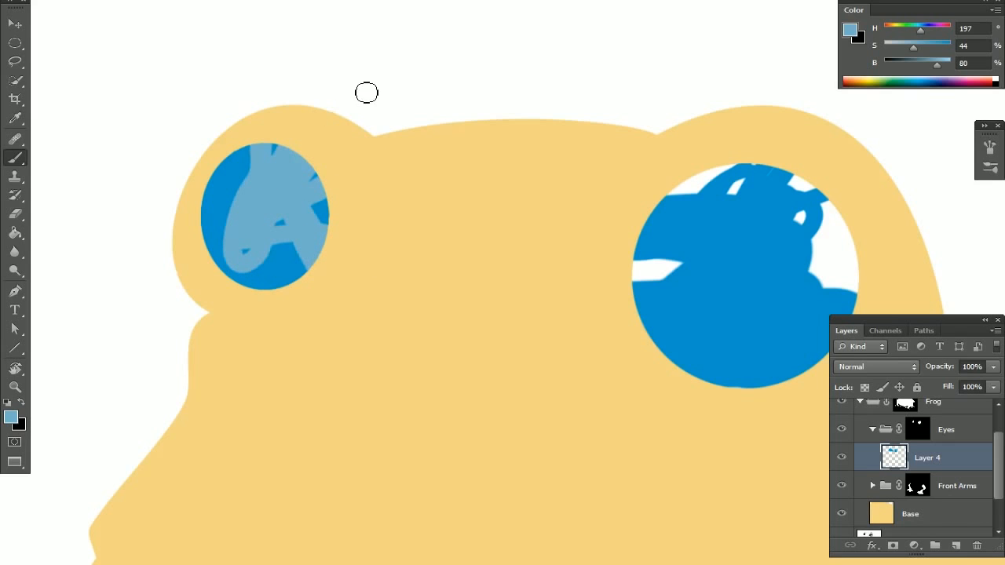
Replace Layer 4 with a new empty layer in the Eyes group and name it Eye_base.
click(956, 545)
mouse_move(919, 485)
mouse_down()
mouse_move(914, 503)
mouse_move(918, 487)
mouse_up()
double_click(928, 458)
text(e_base)
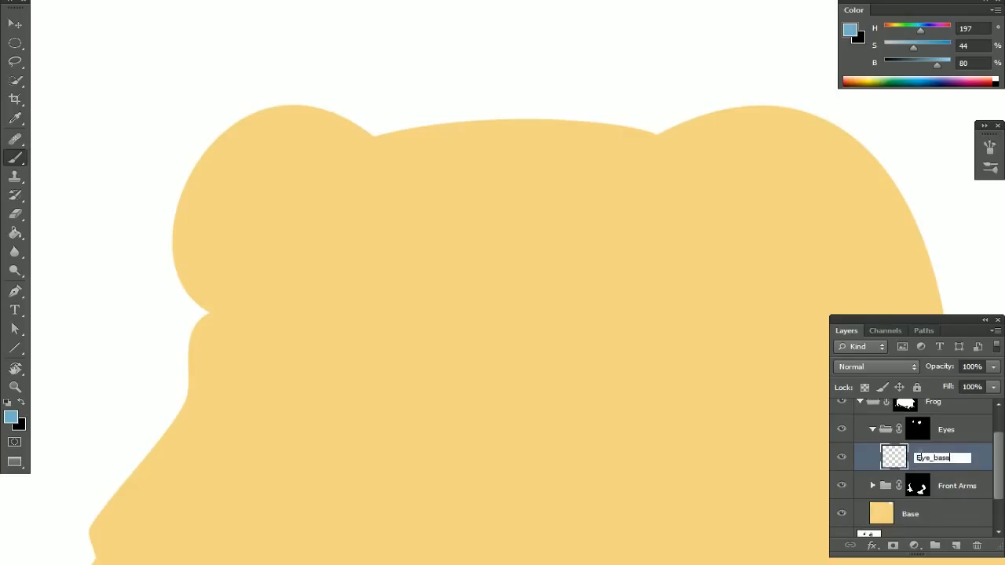
key(Return)
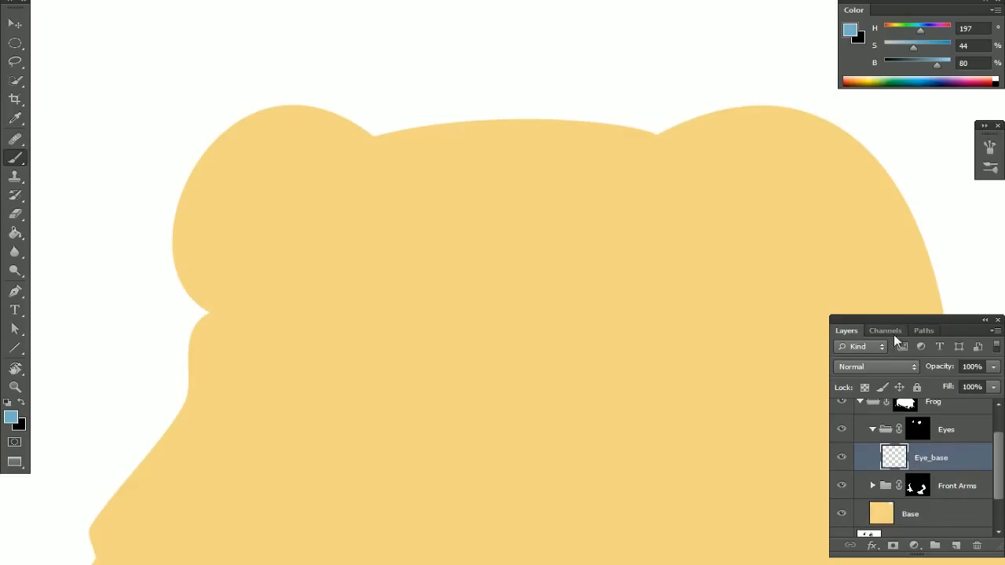
Fill the Eye_base layer with white using the Paint Bucket.
key(g)
click(12, 403)
click(22, 401)
click(269, 237)
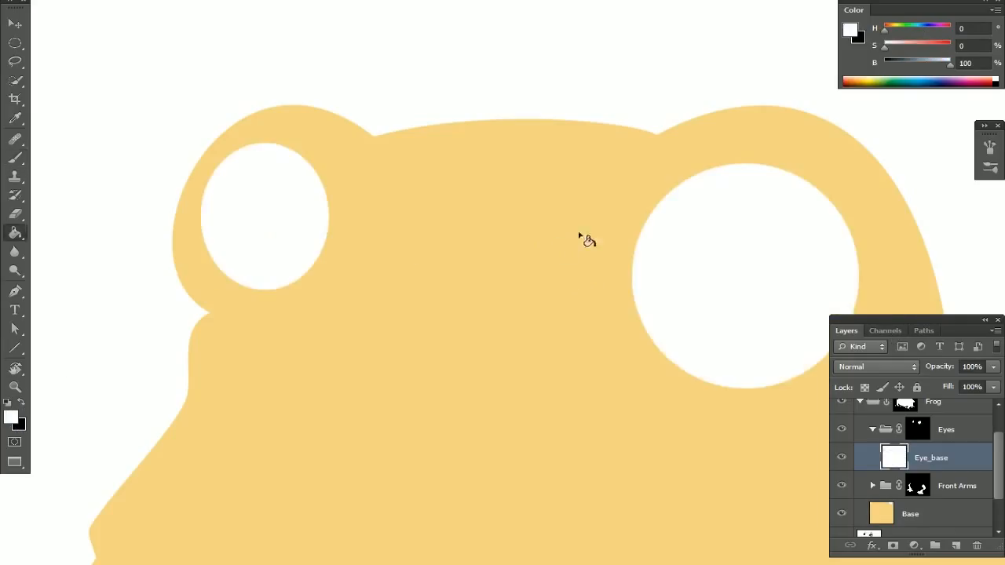
scroll(594, 233, down, 3)
drag(709, 287, 552, 181)
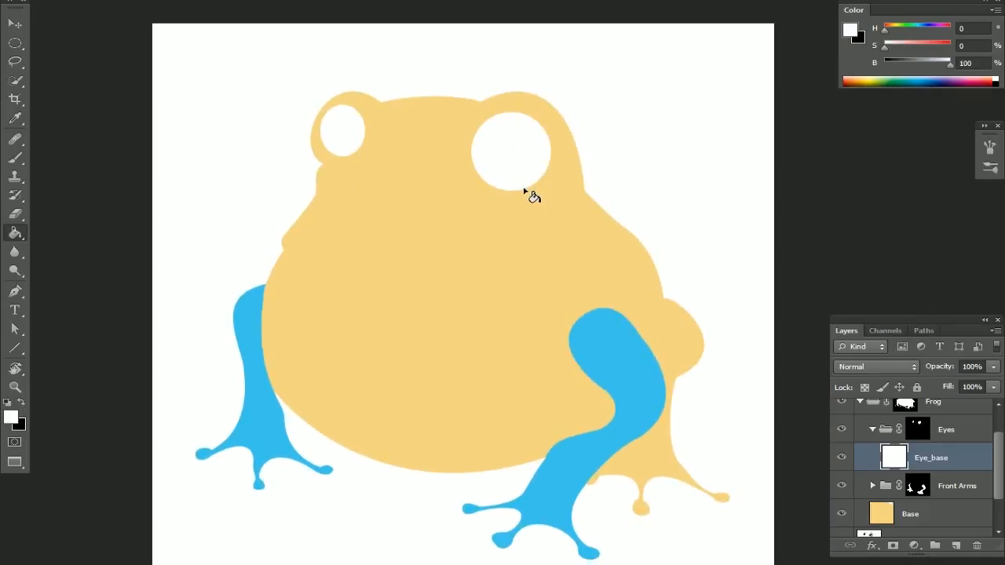